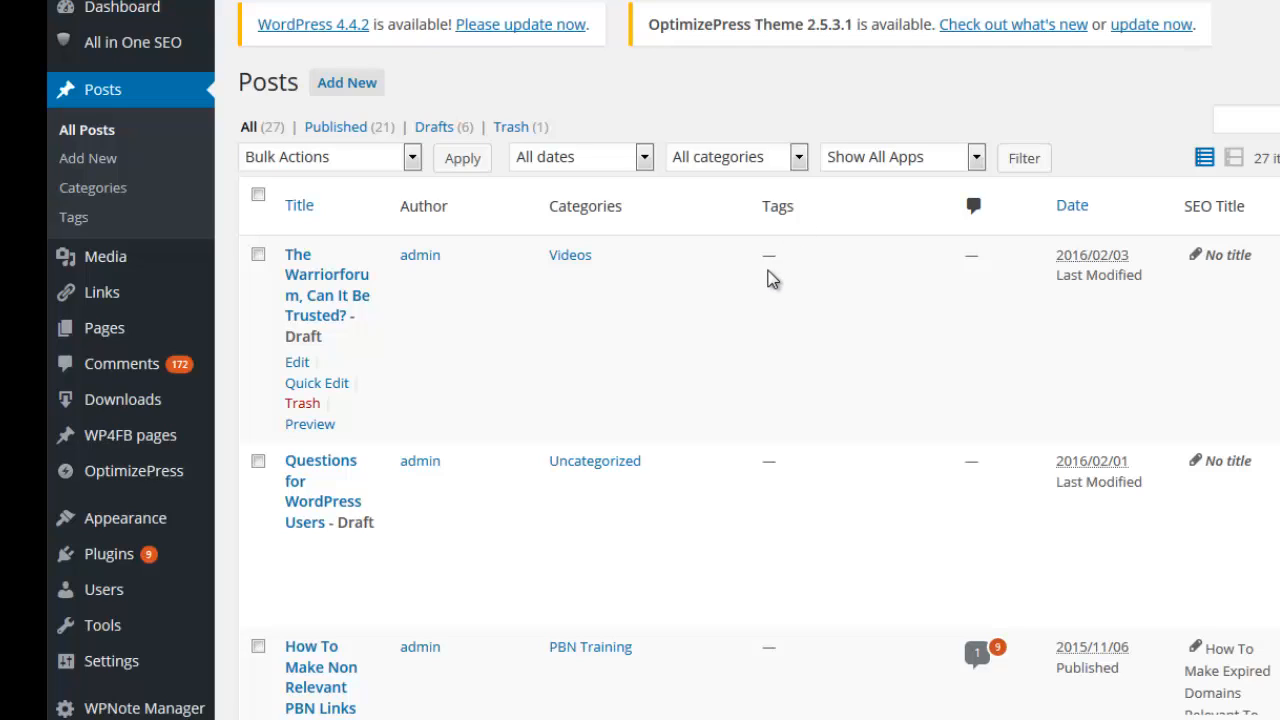
Check which bulk actions are available for the listed posts.
scroll(666, 305, "down", 2)
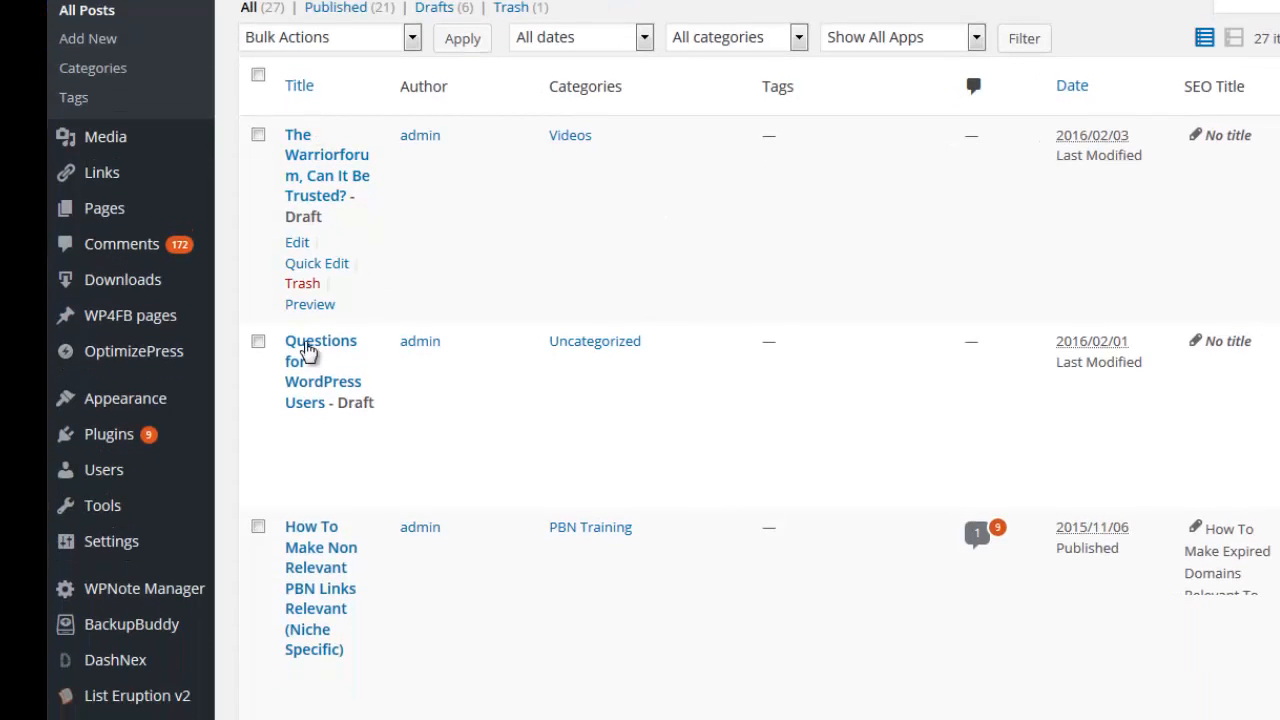
scroll(312, 560, "up", 2)
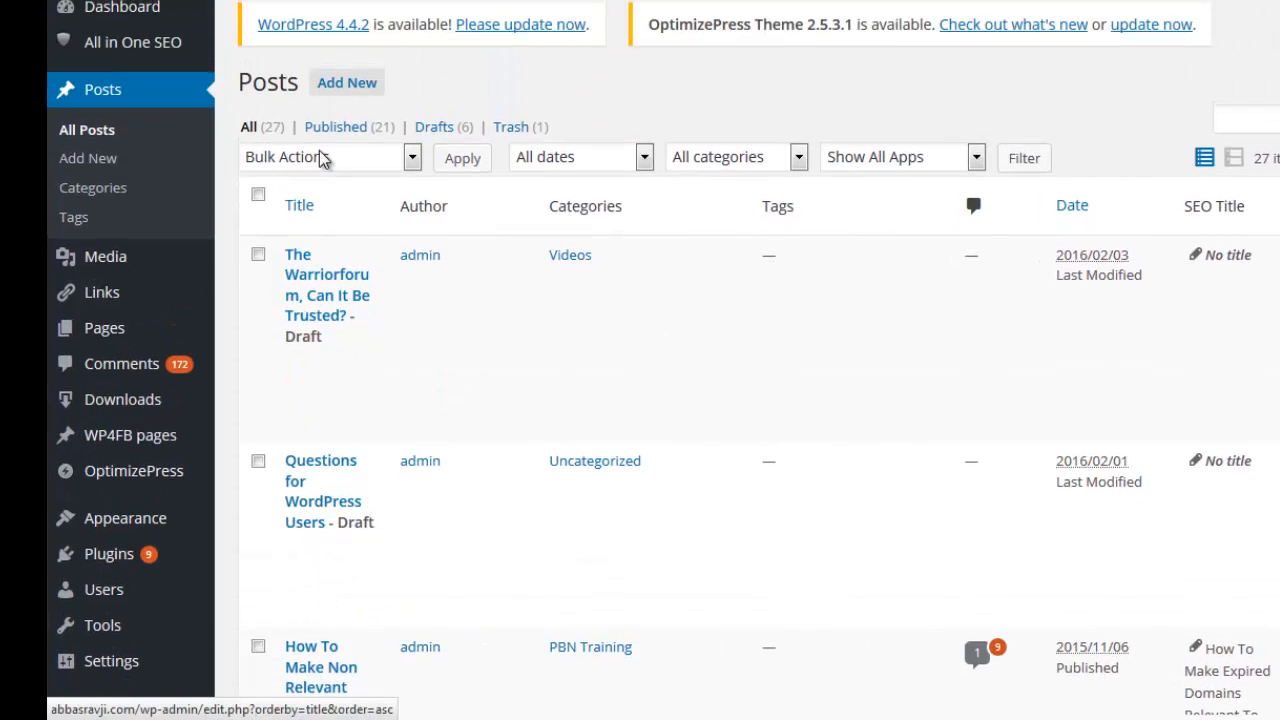
left_click(320, 153)
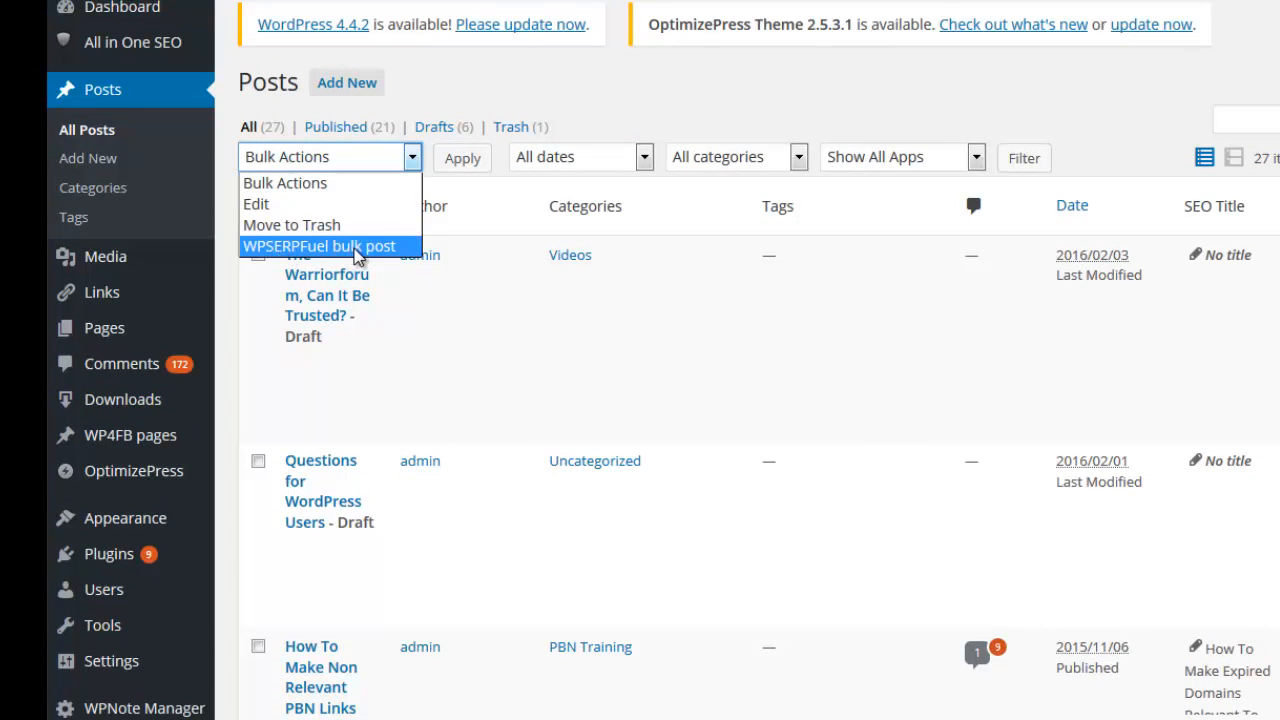
left_click(768, 355)
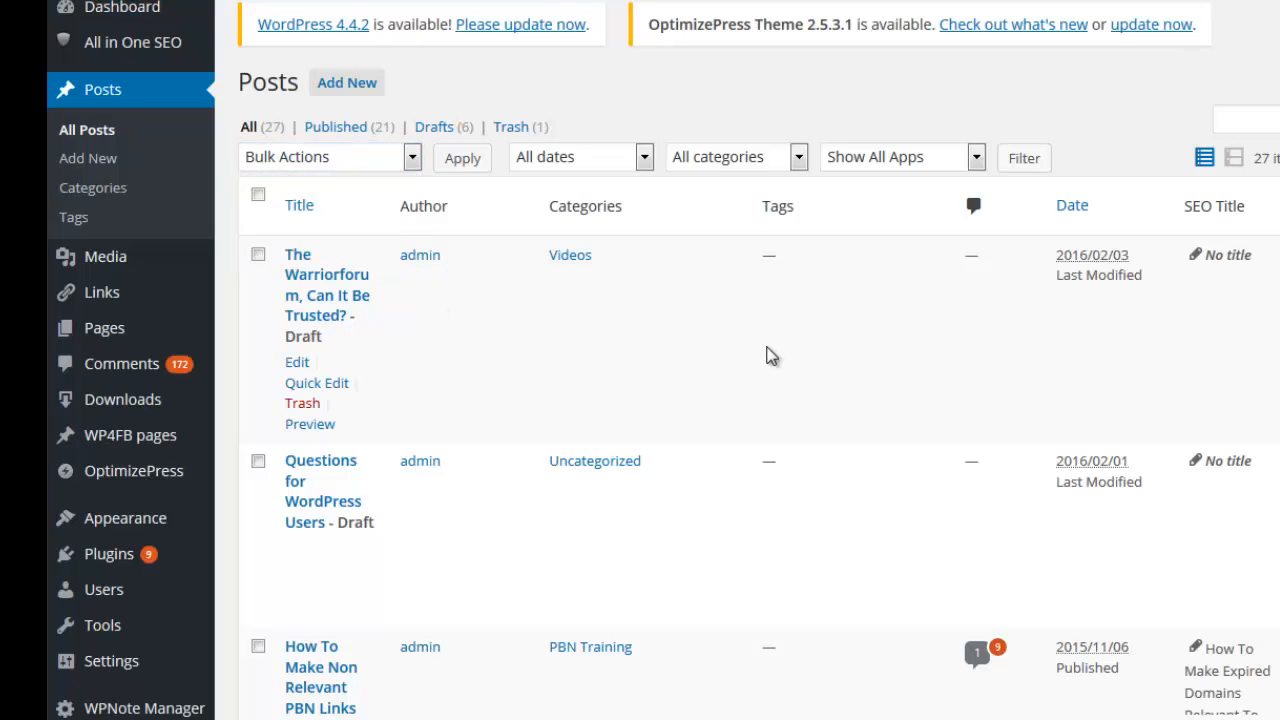
Find the "Niche Research For SEO" post in the posts list and open it for editing.
scroll(768, 355, "down", 15)
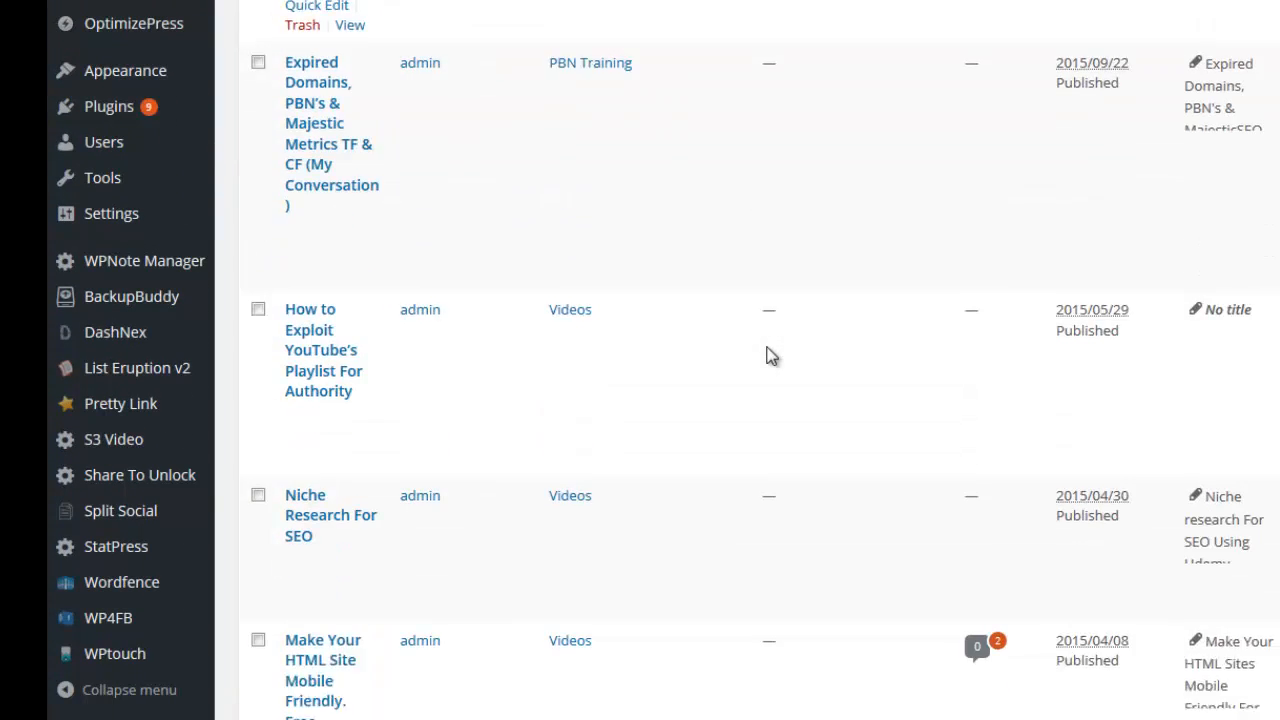
scroll(770, 355, "down", 1)
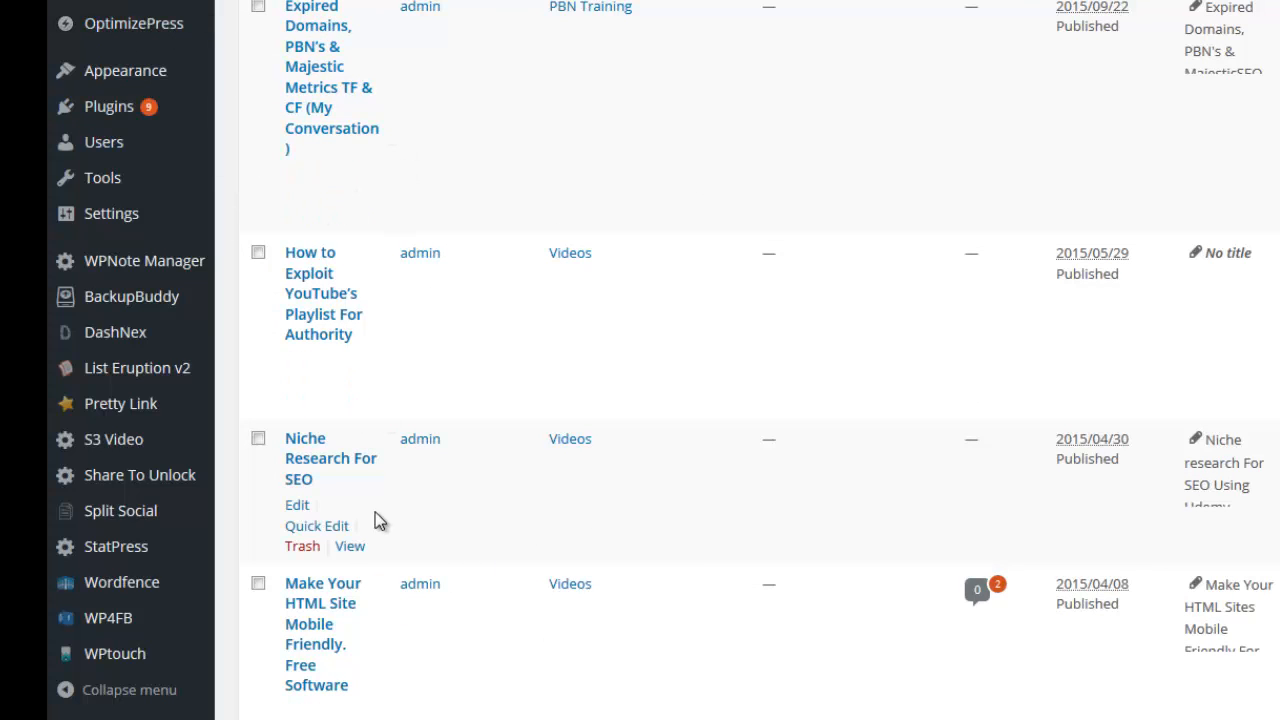
left_click(328, 466)
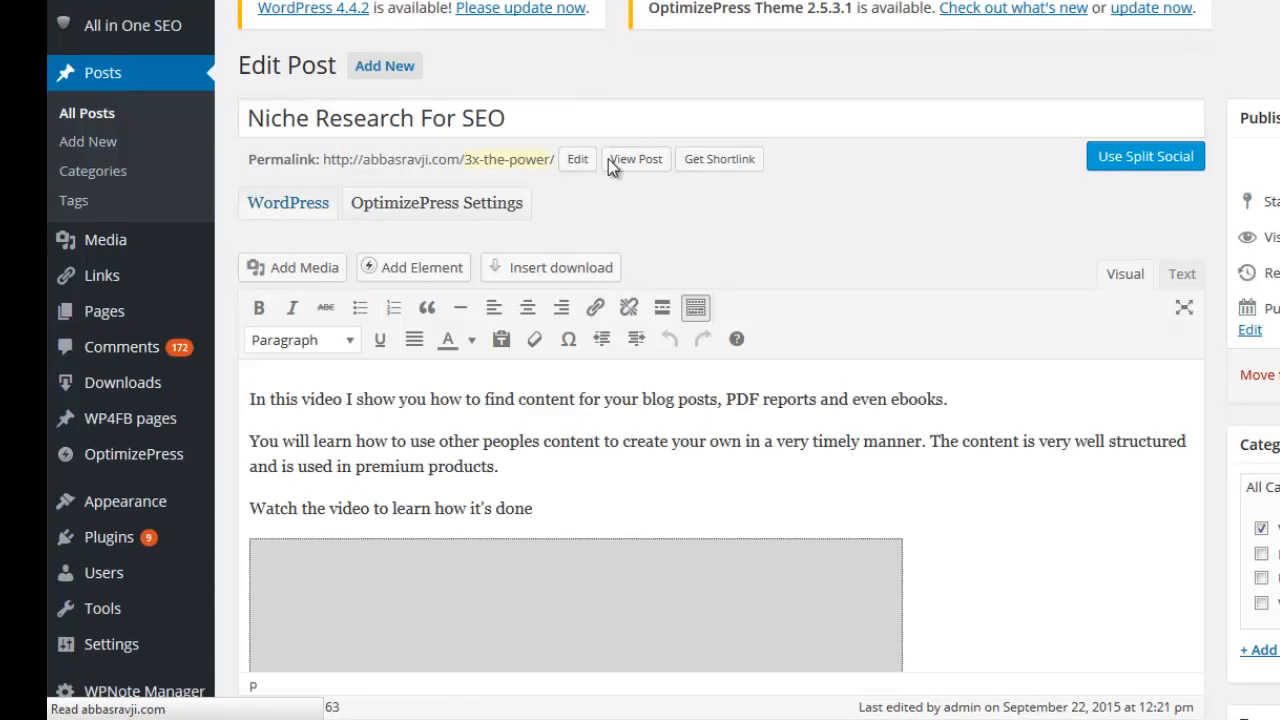
Examine the WPSERPFuel section below the post content, including its keyword, YouTube and Flickr lists, child editor and publish settings.
scroll(1232, 333, "down", 10)
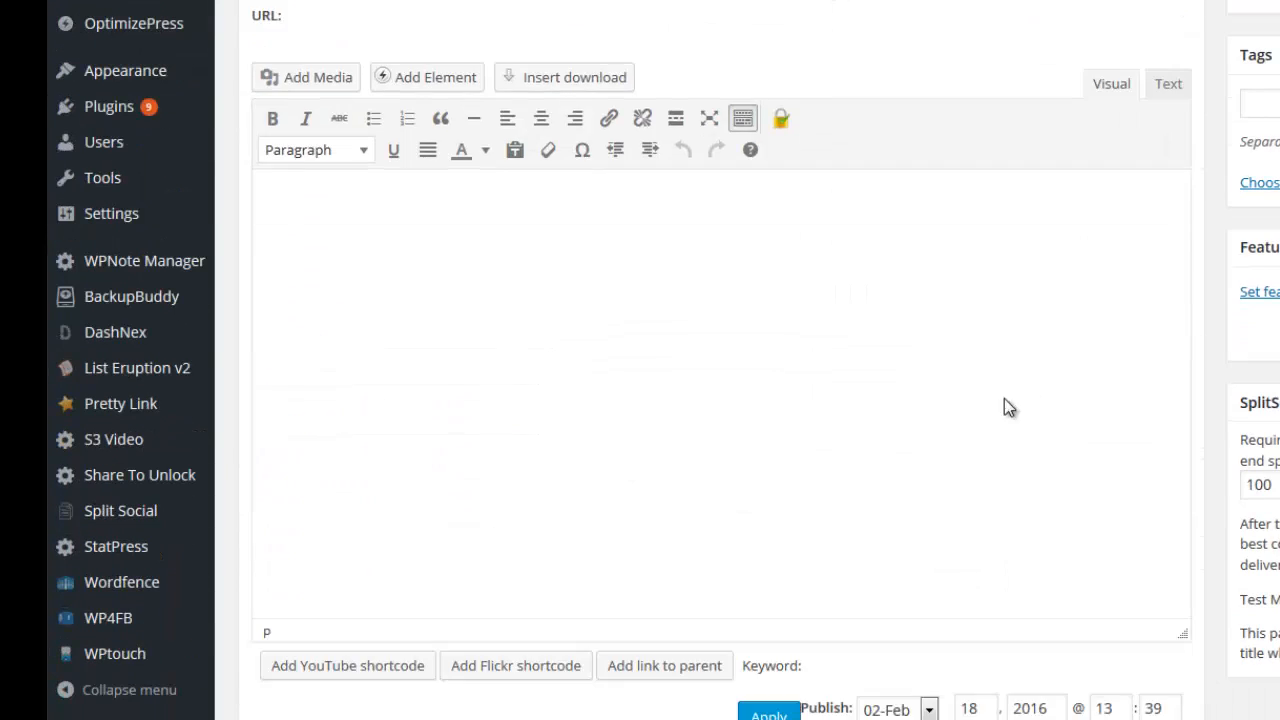
scroll(726, 397, "up", 4)
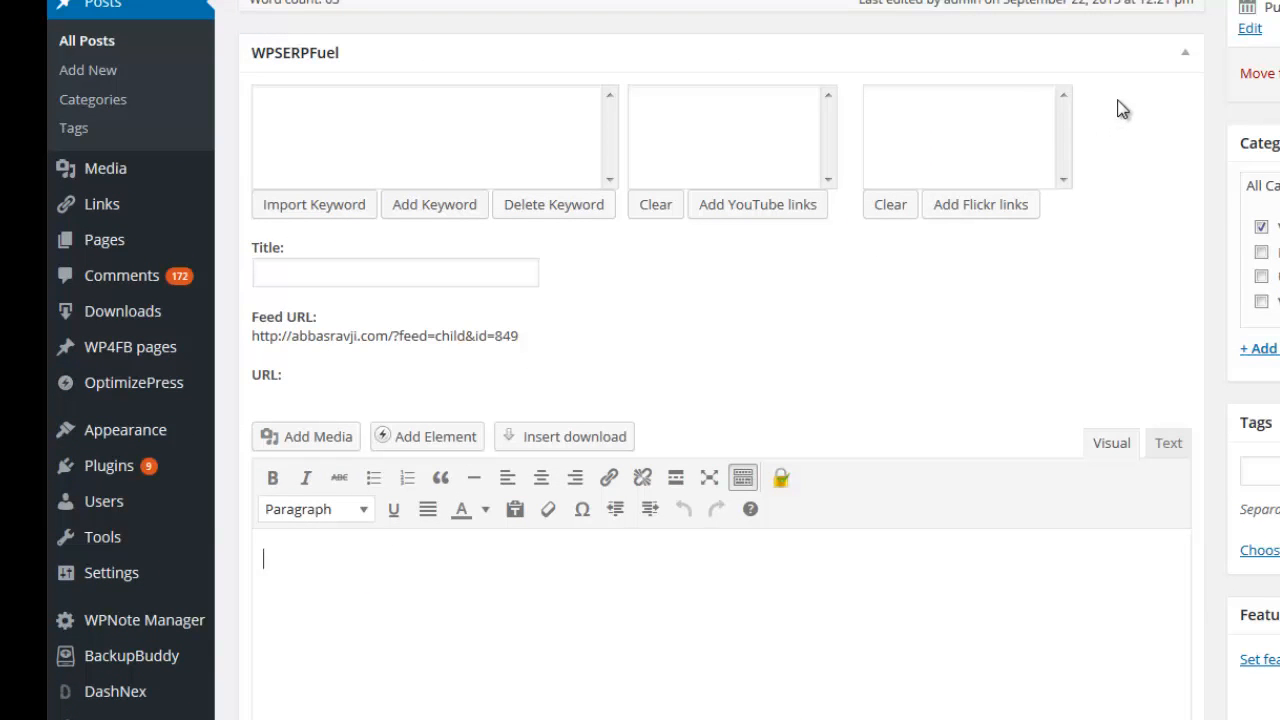
scroll(1134, 118, "down", 10)
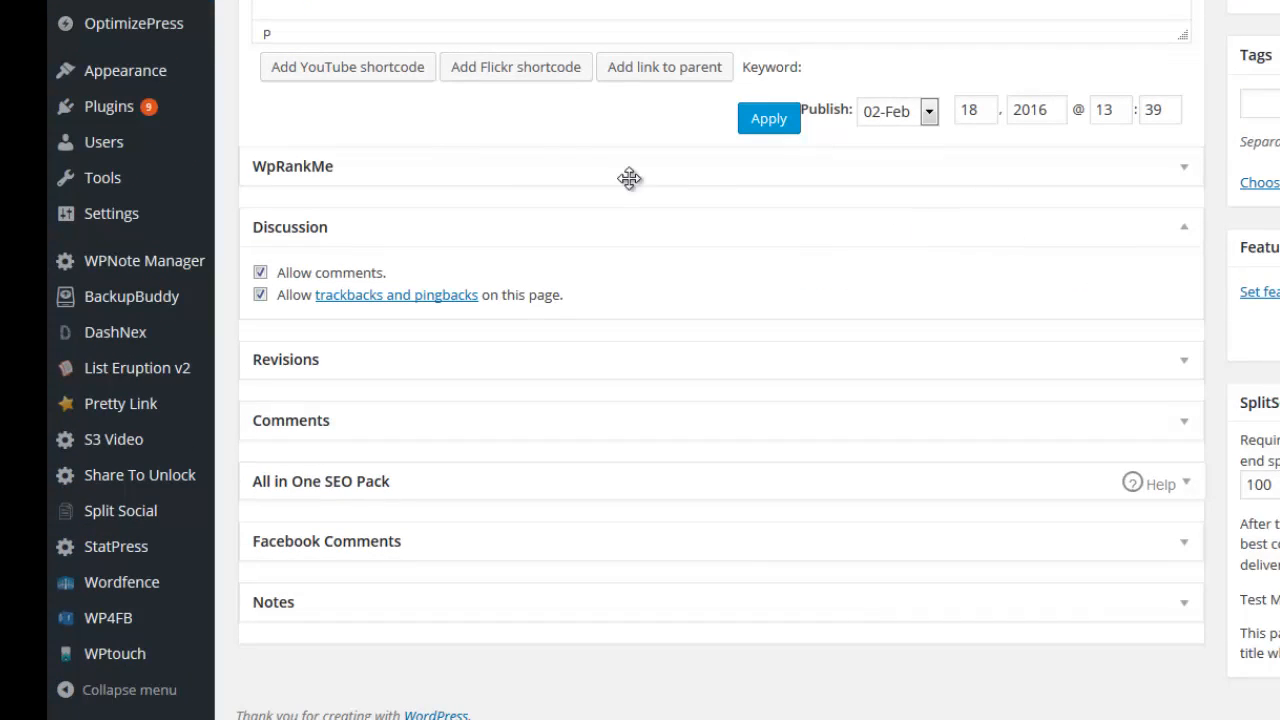
scroll(620, 591, "up", 3)
scroll(629, 592, "up", 2)
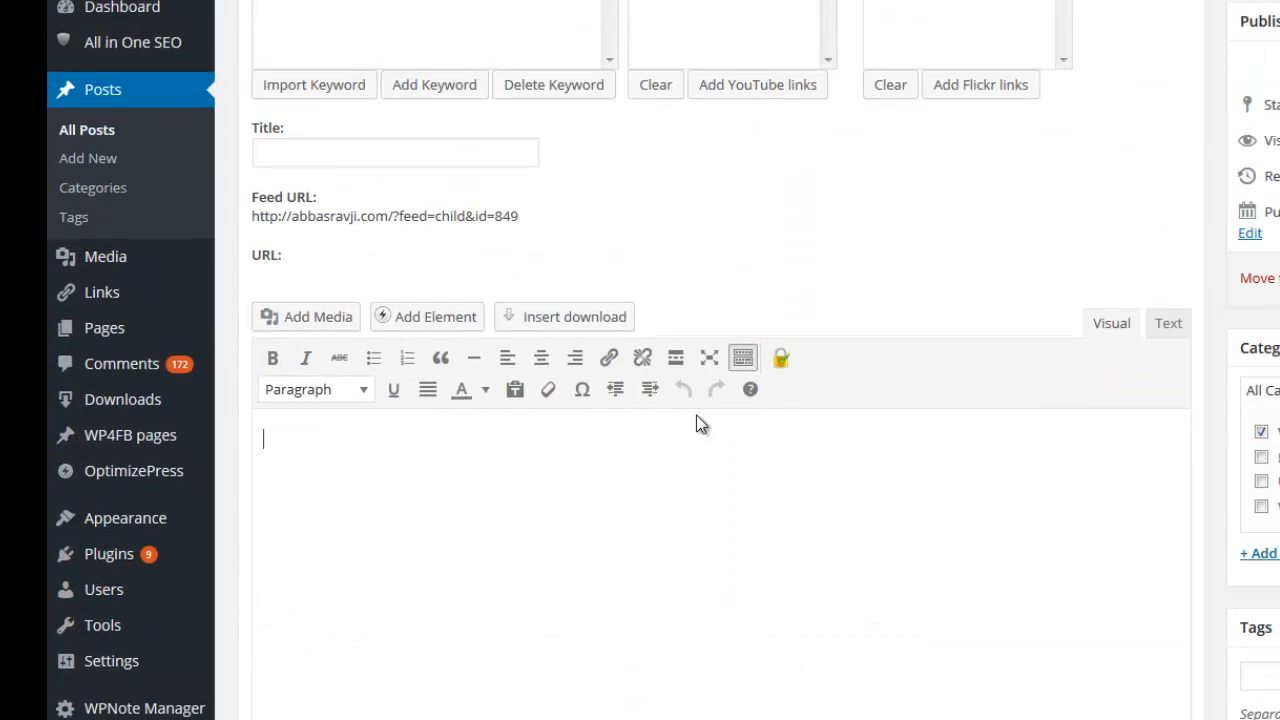
left_click(265, 430)
scroll(470, 505, "up", 1)
scroll(420, 414, "up", 3)
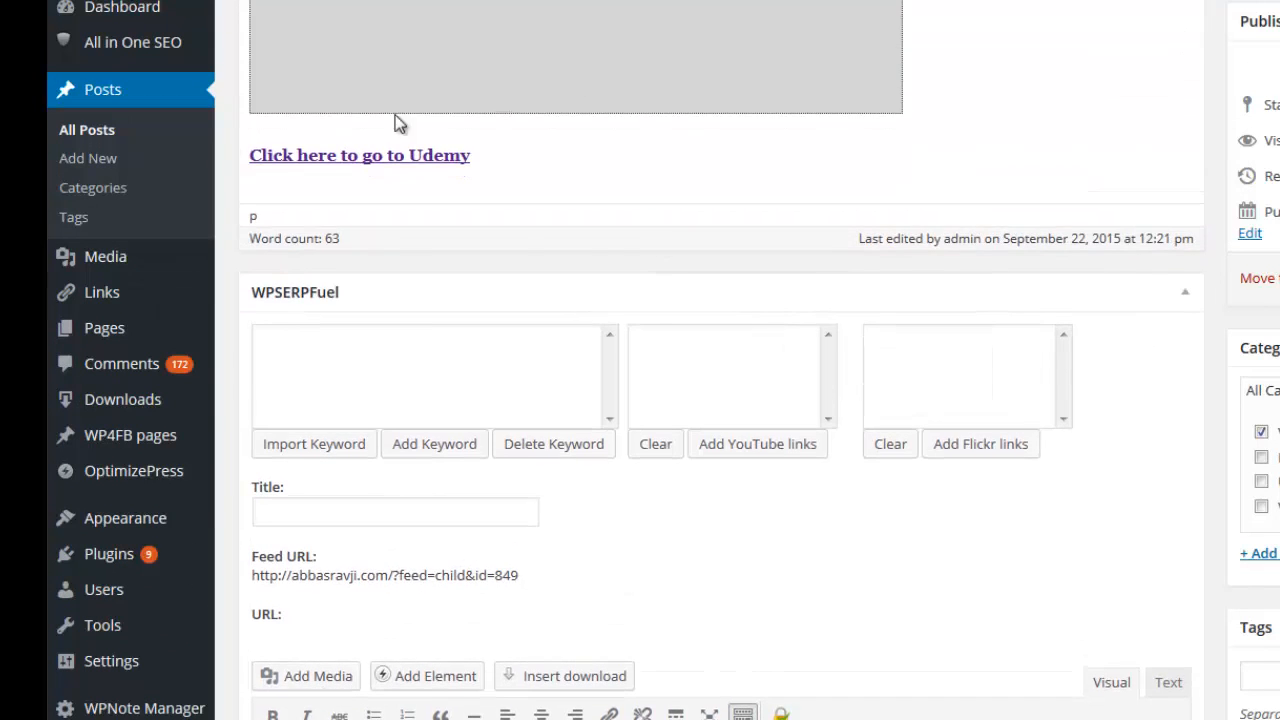
scroll(590, 240, "up", 4)
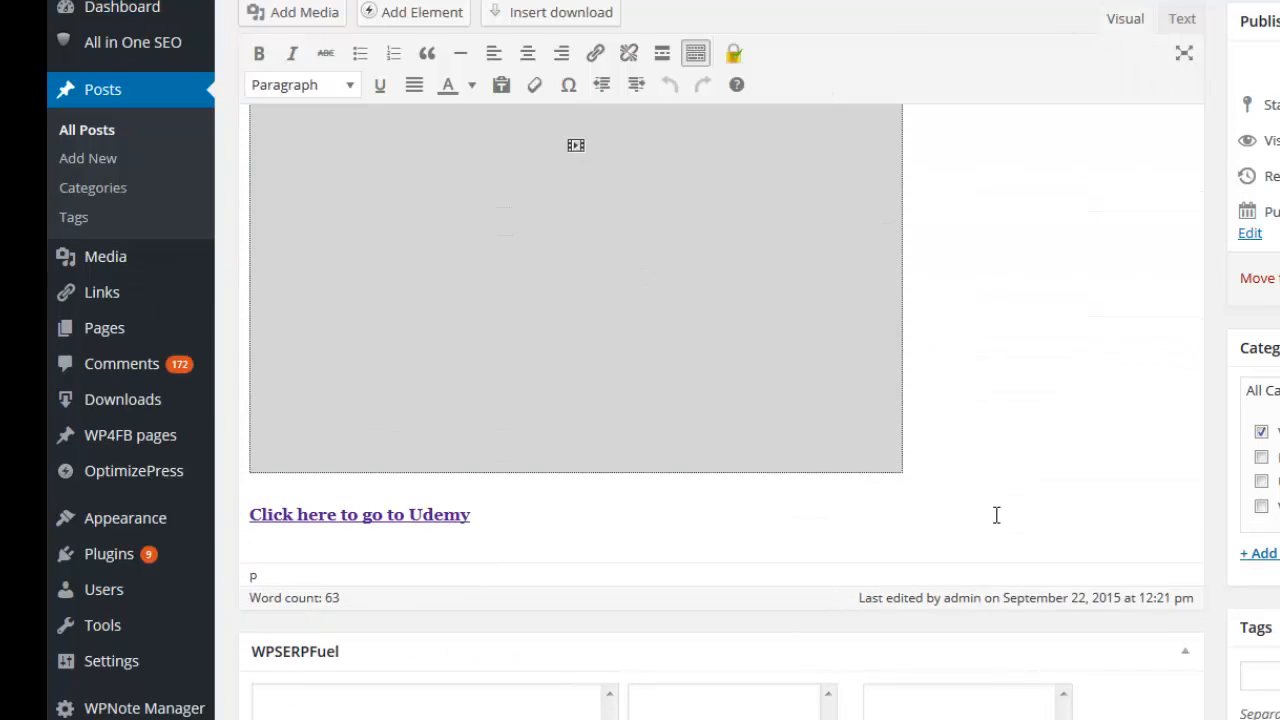
scroll(998, 518, "down", 5)
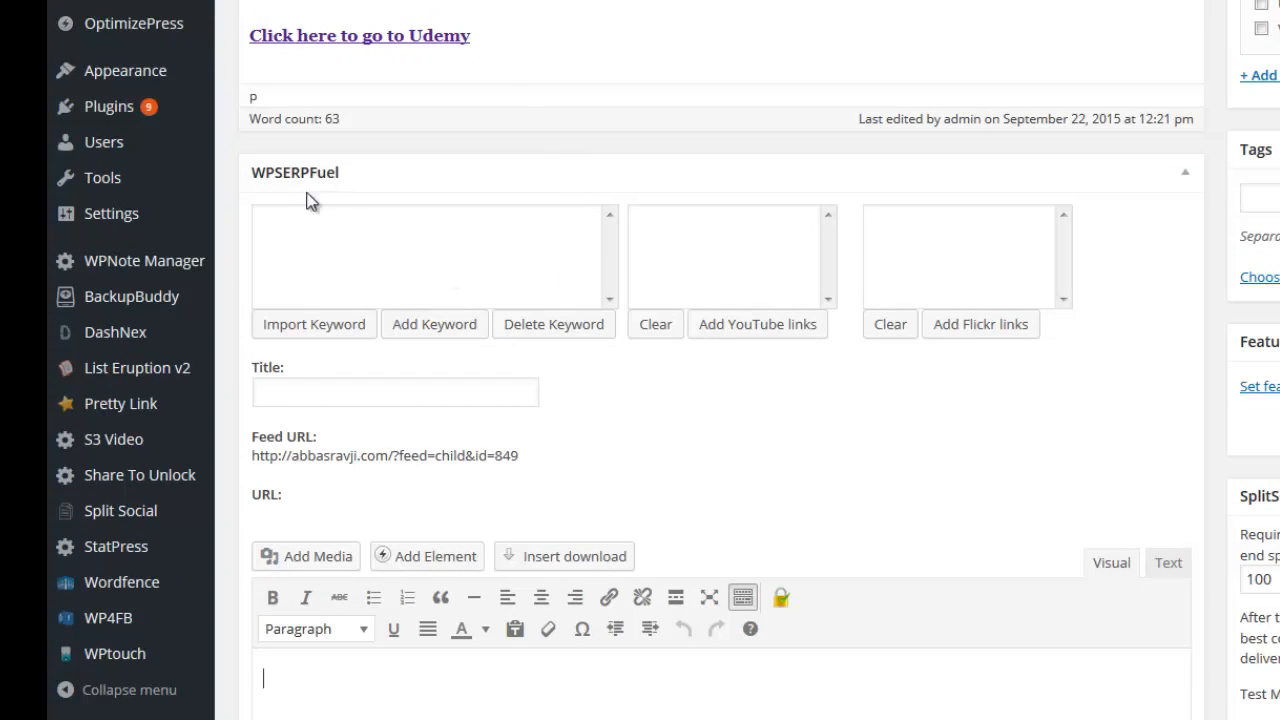
Add the keyword "seo" in WPSERPFuel, select it and give it the title "sda".
left_click(414, 330)
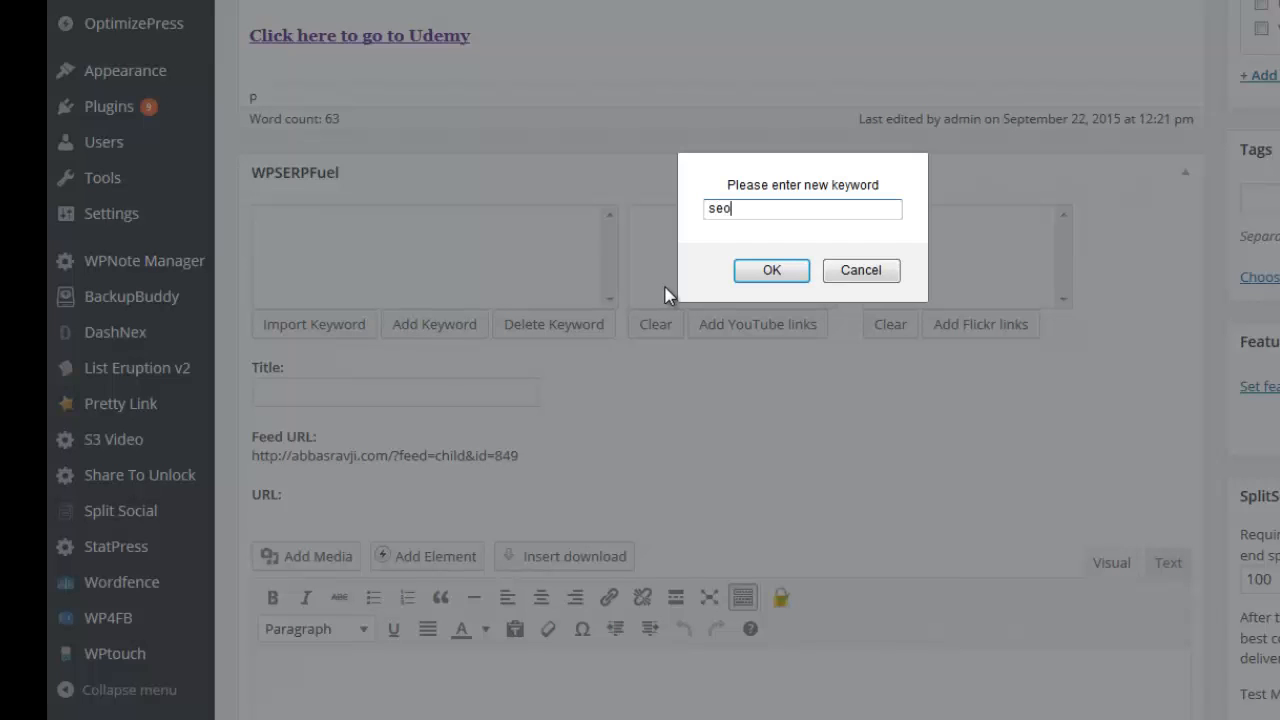
left_click(768, 271)
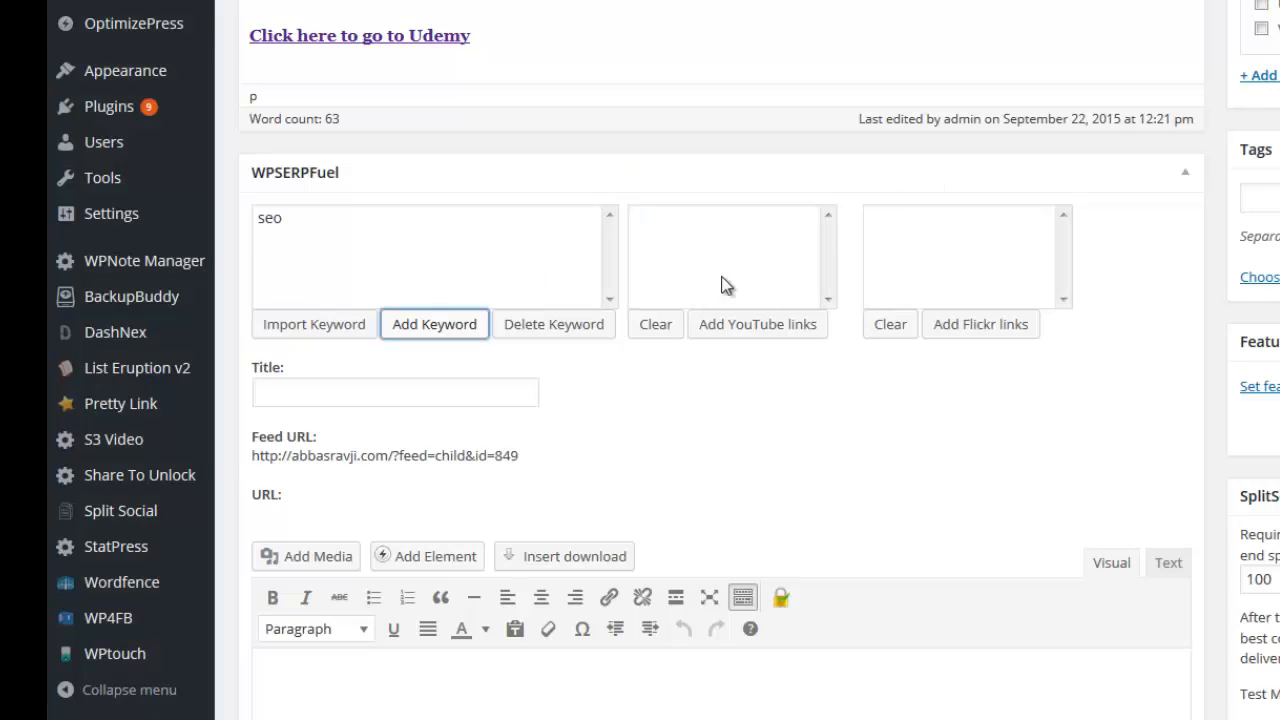
left_click(308, 225)
left_click(300, 391)
type("sda")
Write "asdas" as the WPSERPFuel content for the "seo" keyword, followed by blank lines.
scroll(345, 547, "down", 1)
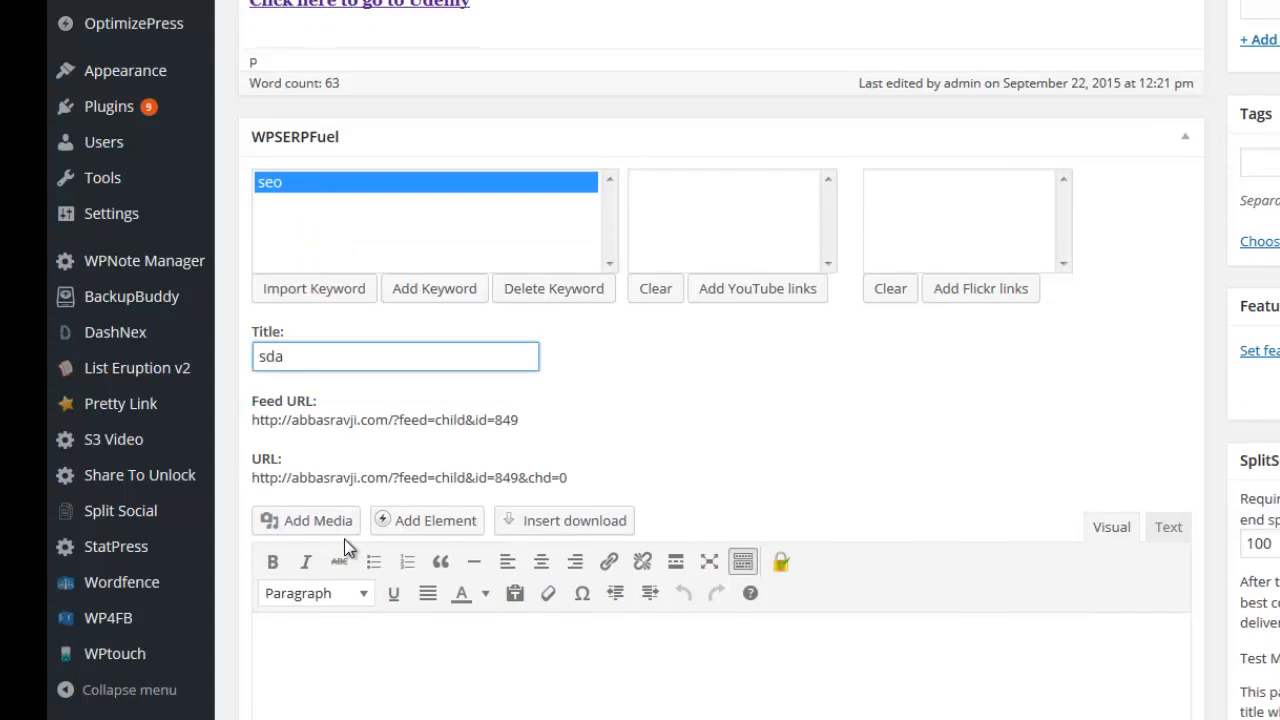
scroll(345, 547, "down", 2)
left_click(346, 540)
type("asdas")
key("Return")
key("Return")
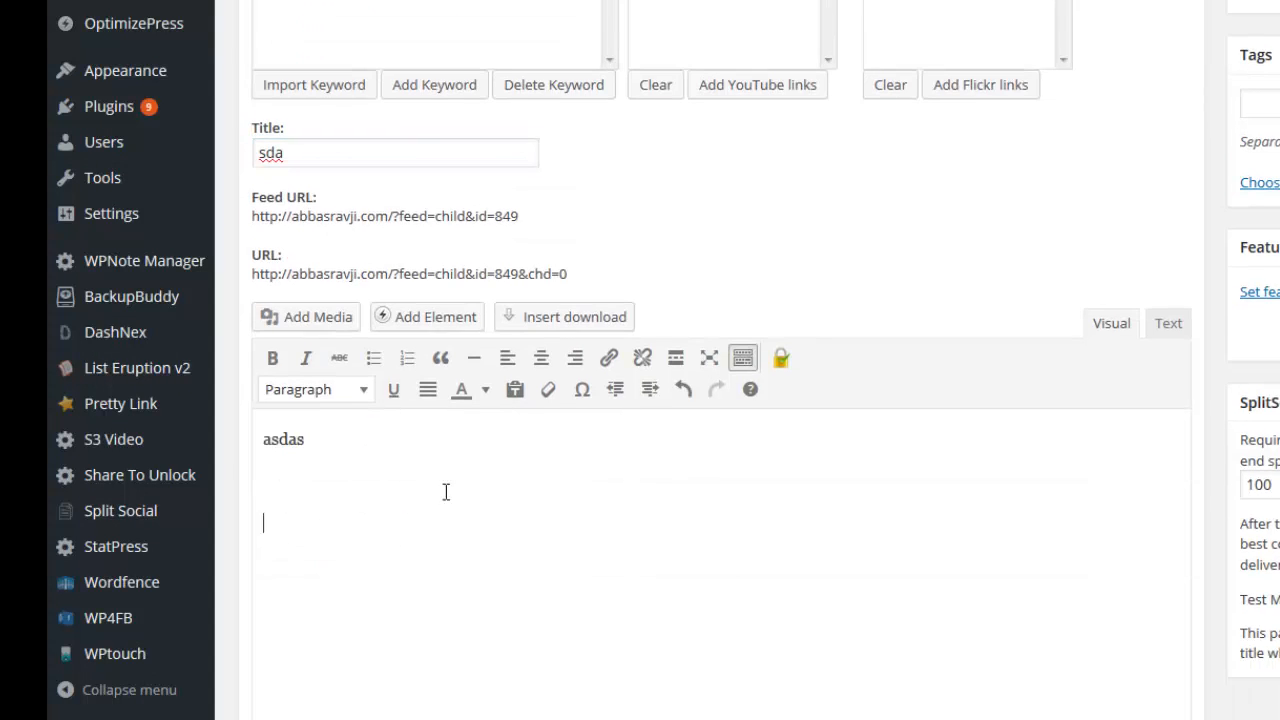
Insert a link to the parent post, then the Flickr and YouTube shortcodes, into the WPSERPFuel content.
scroll(1014, 114, "down", 7)
scroll(757, 374, "up", 3)
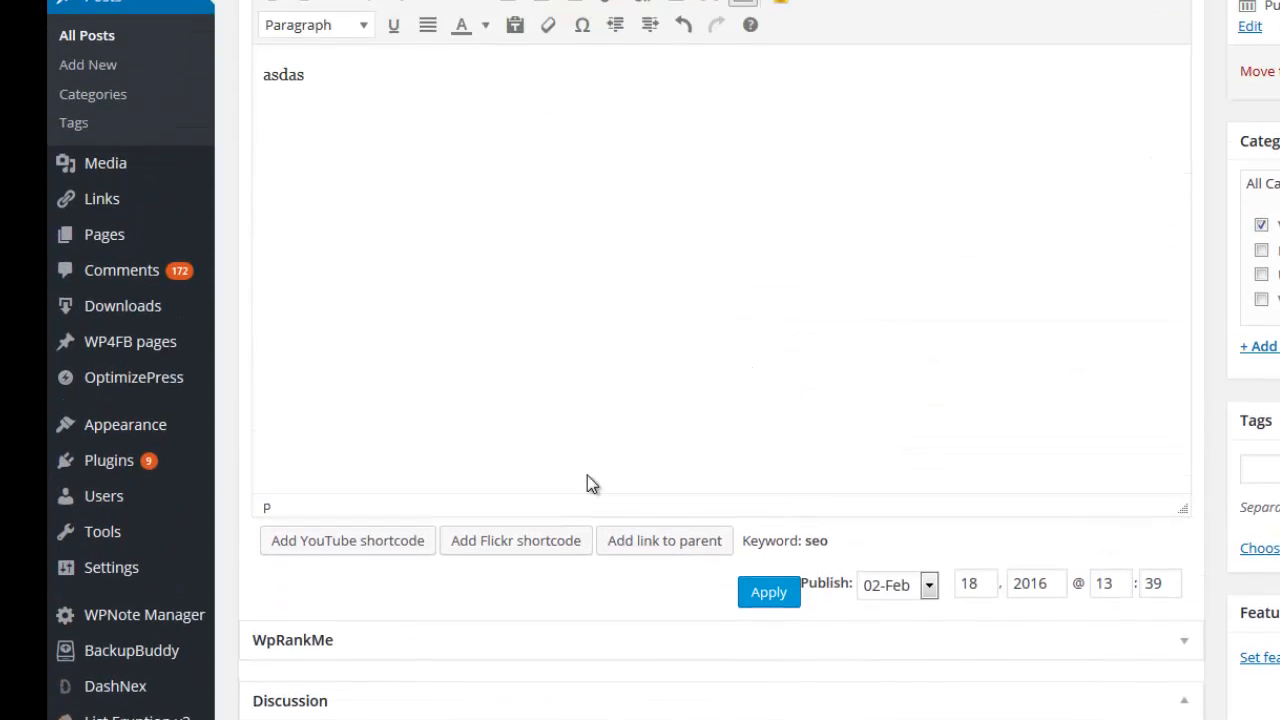
left_click(648, 553)
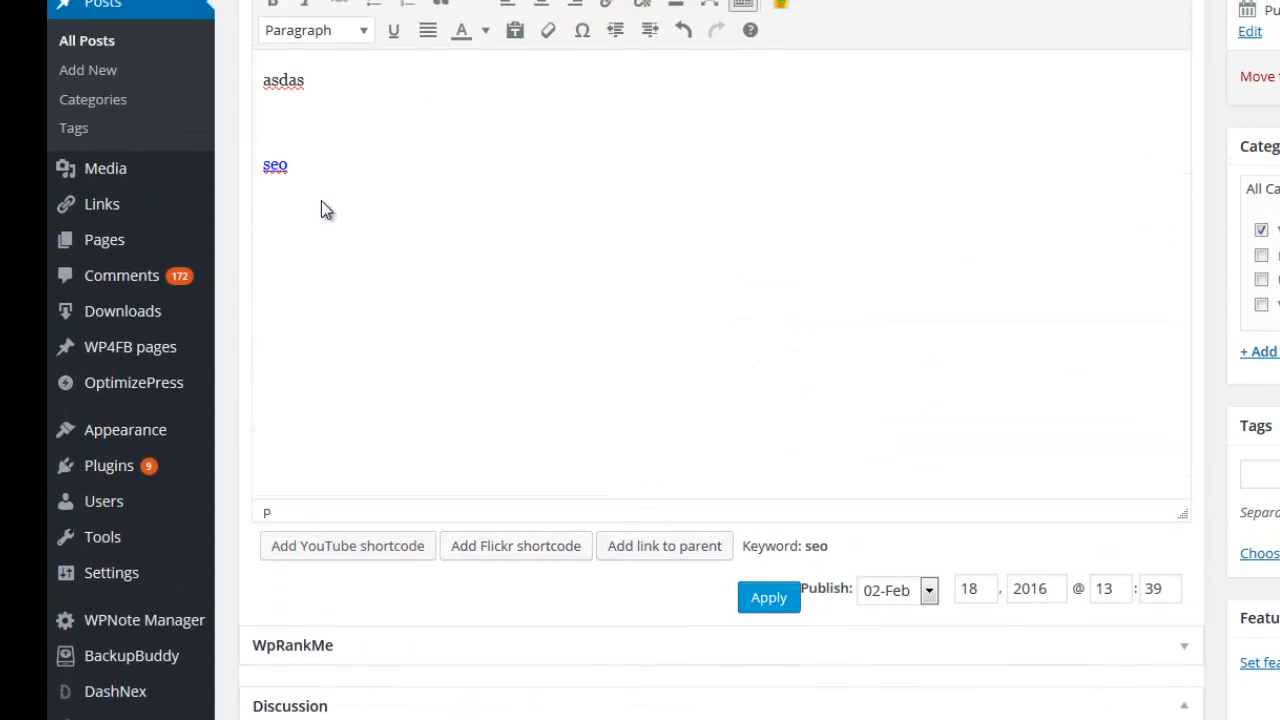
key("Return")
key("Return")
left_click(500, 548)
left_click(372, 550)
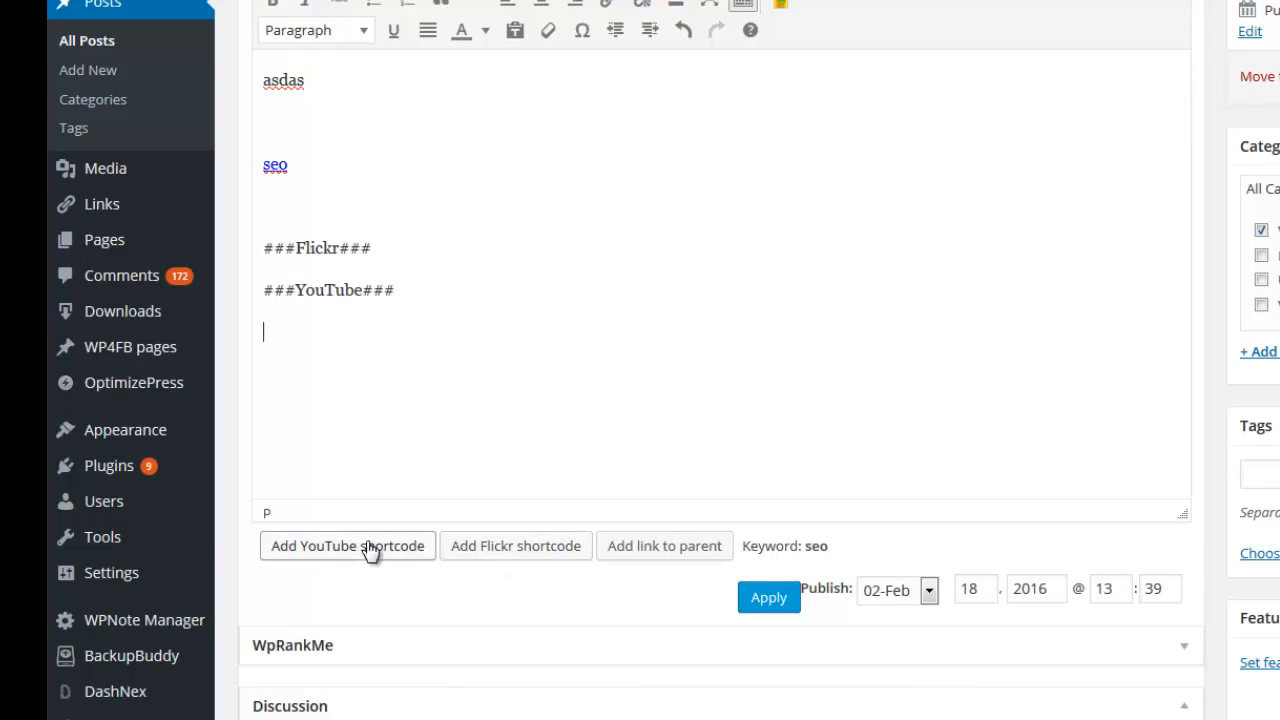
Clear the sample WPSERPFuel content and delete the "seo" keyword.
scroll(503, 543, "up", 4)
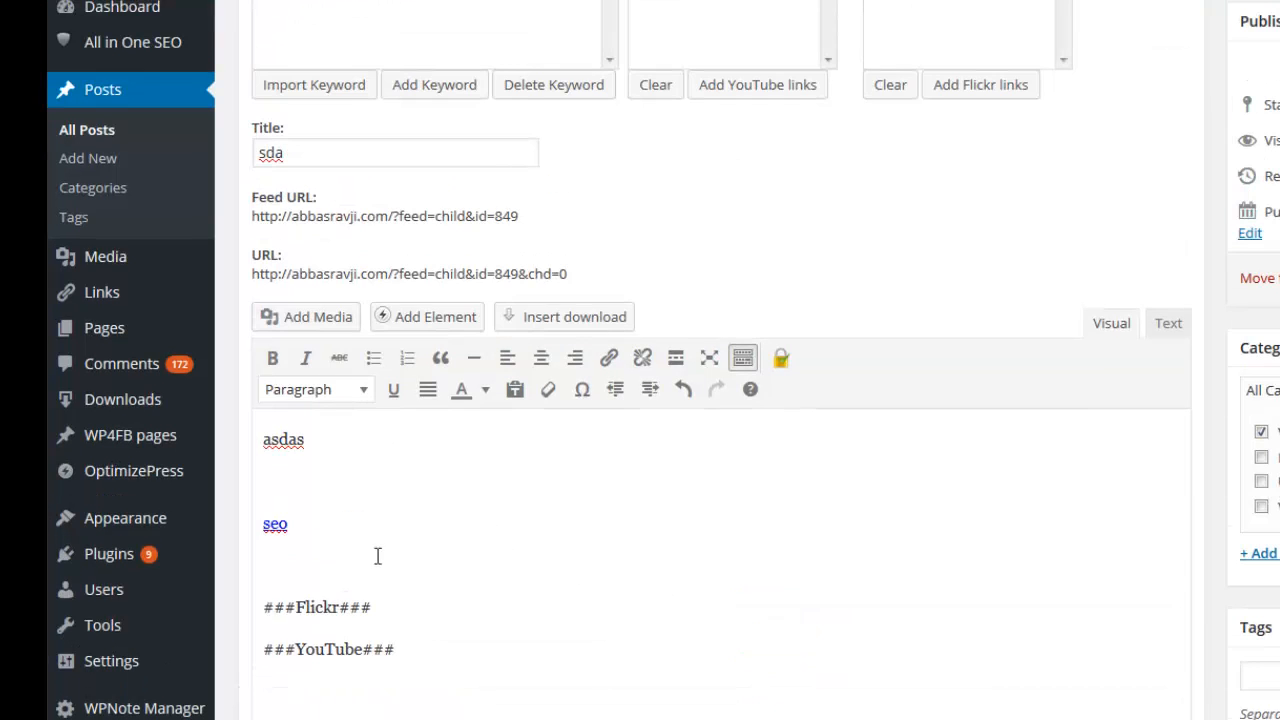
left_click_drag(397, 650, 250, 448)
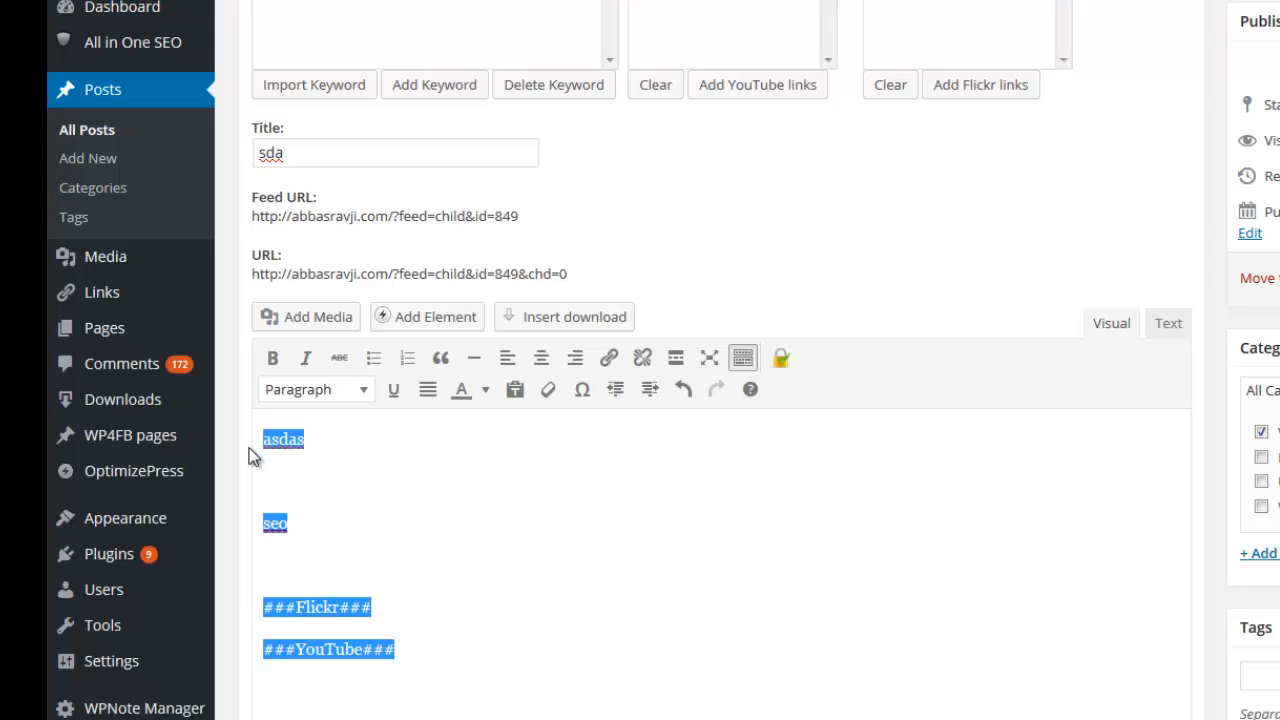
key("BackSpace")
scroll(366, 200, "up", 3)
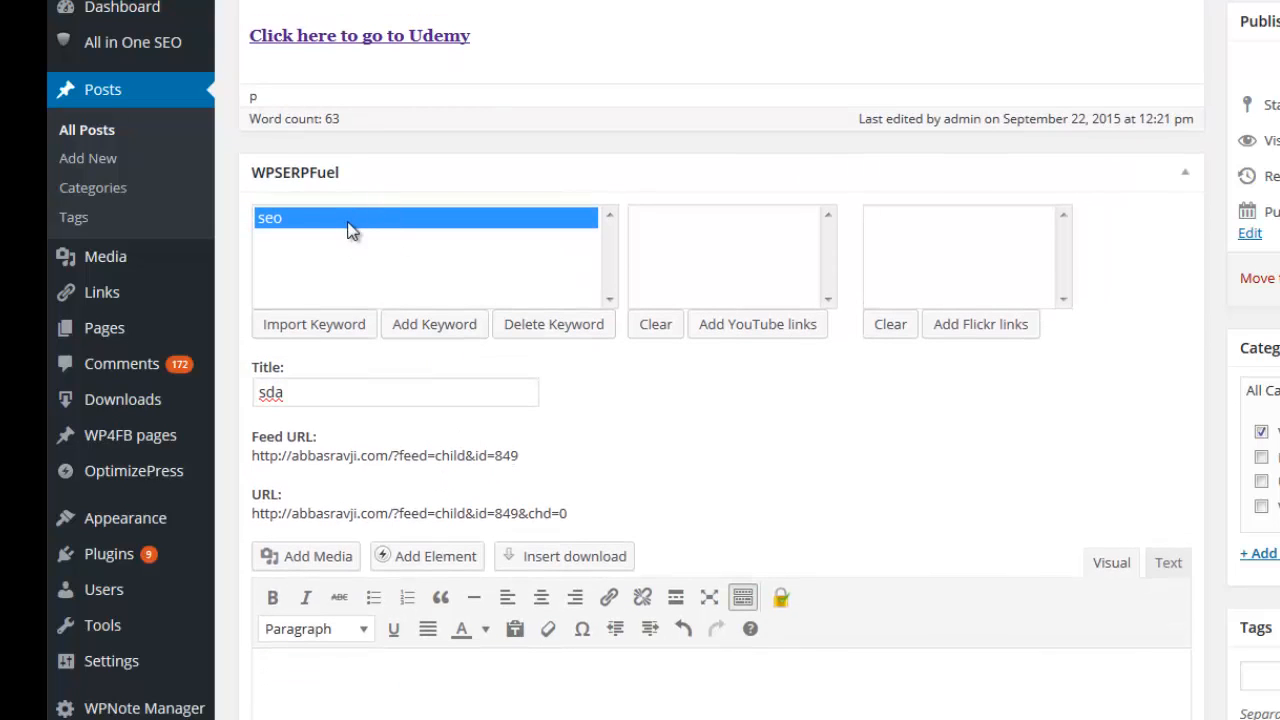
left_click(545, 324)
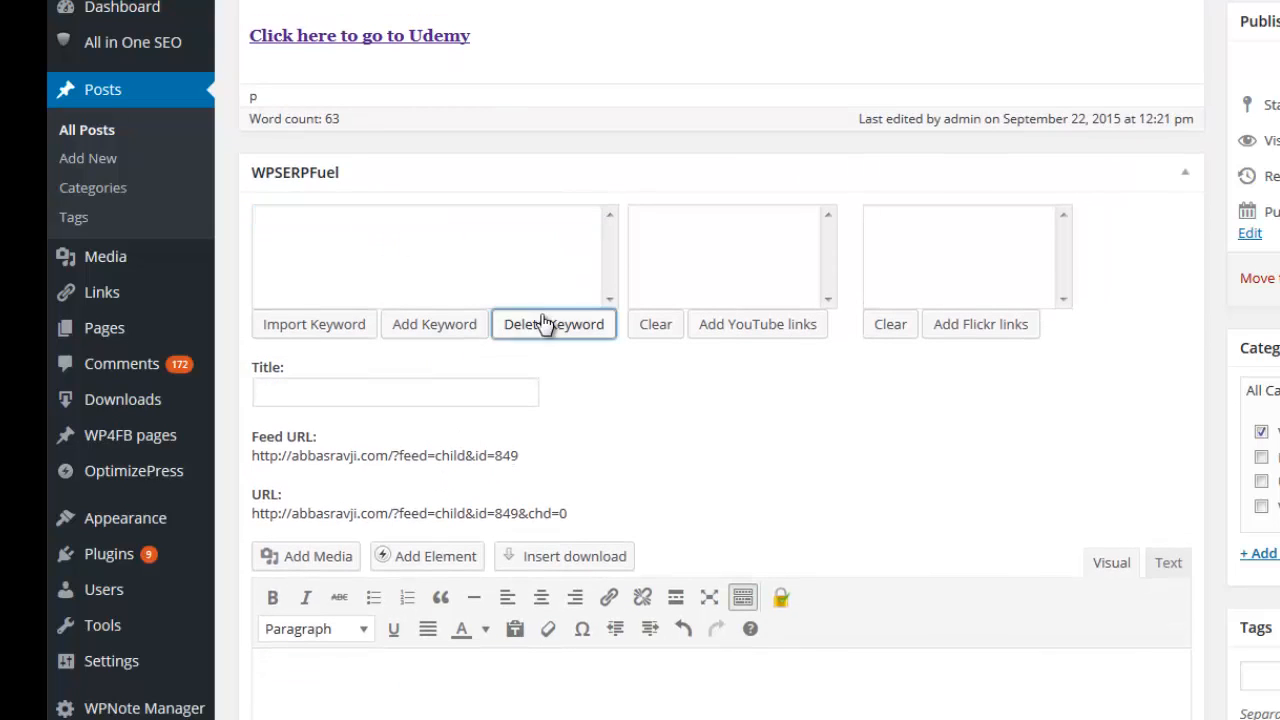
Open the WPSERPFuel keyword import and view its search source options.
left_click(312, 326)
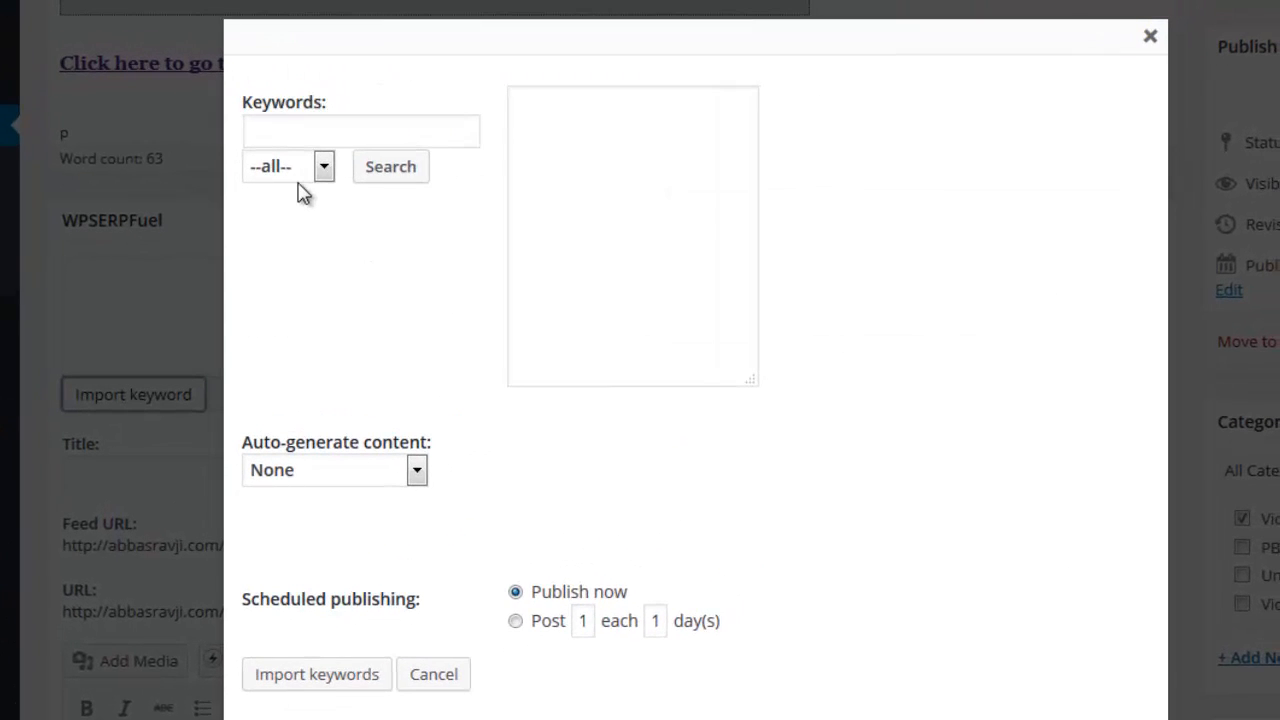
left_click(302, 167)
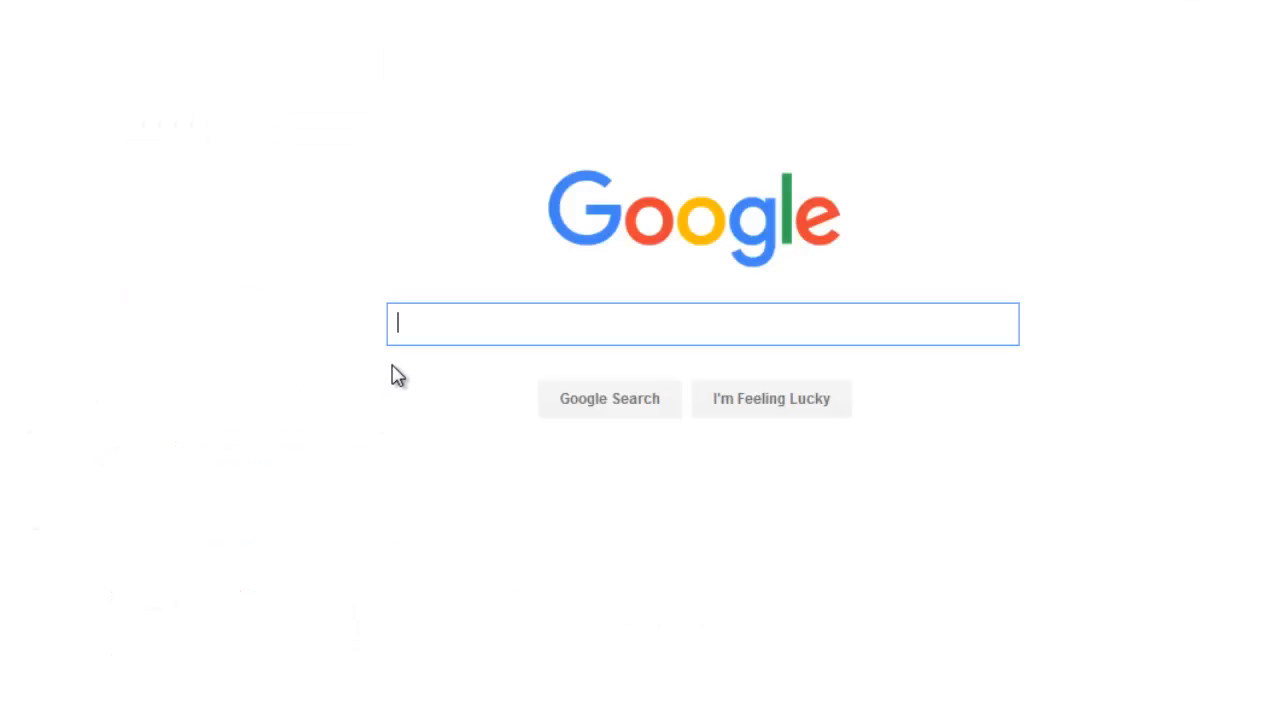
Switch to Google, search for "niche research" and look through to the related searches at the end of the results.
type("niche resear")
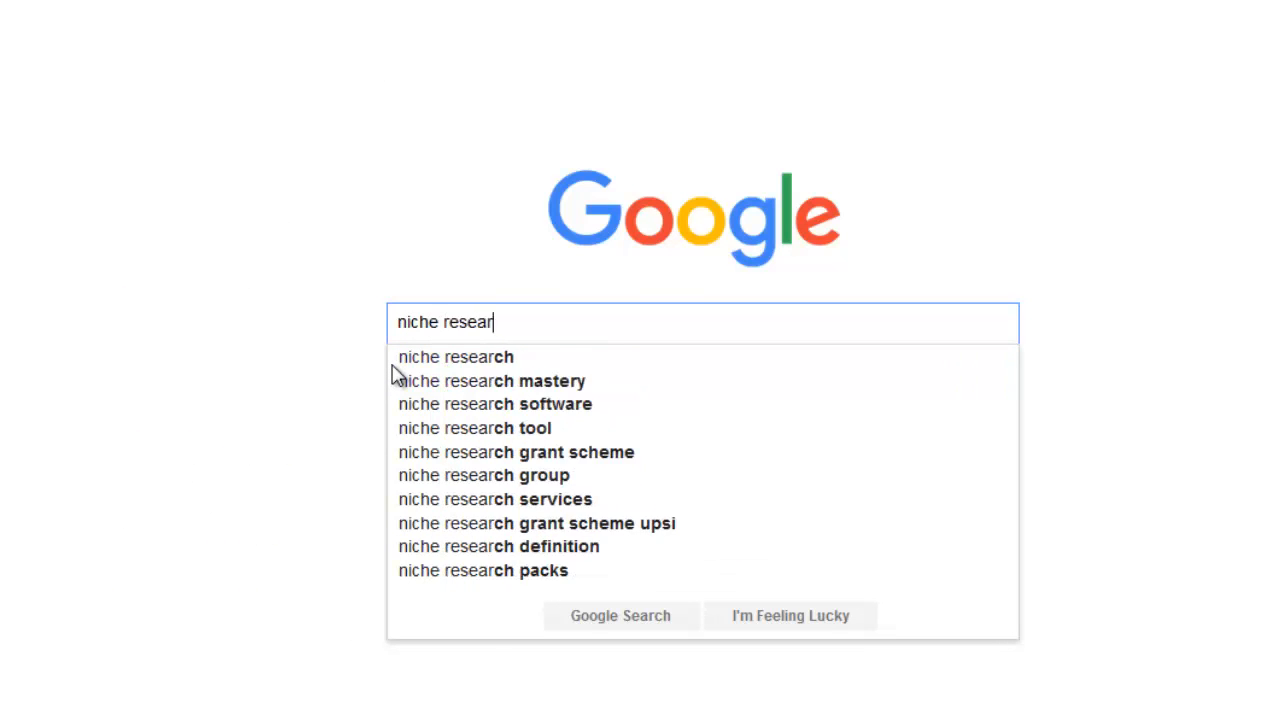
type("ch")
key("Return")
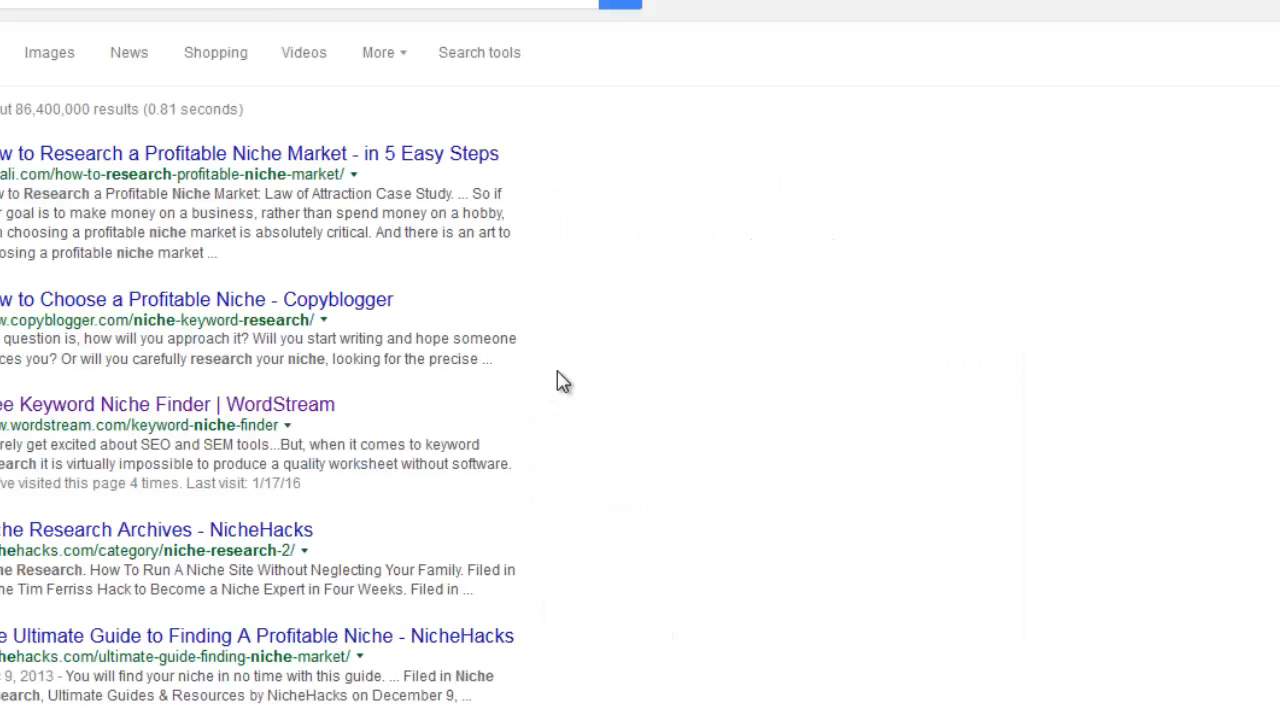
scroll(563, 381, "down", 9)
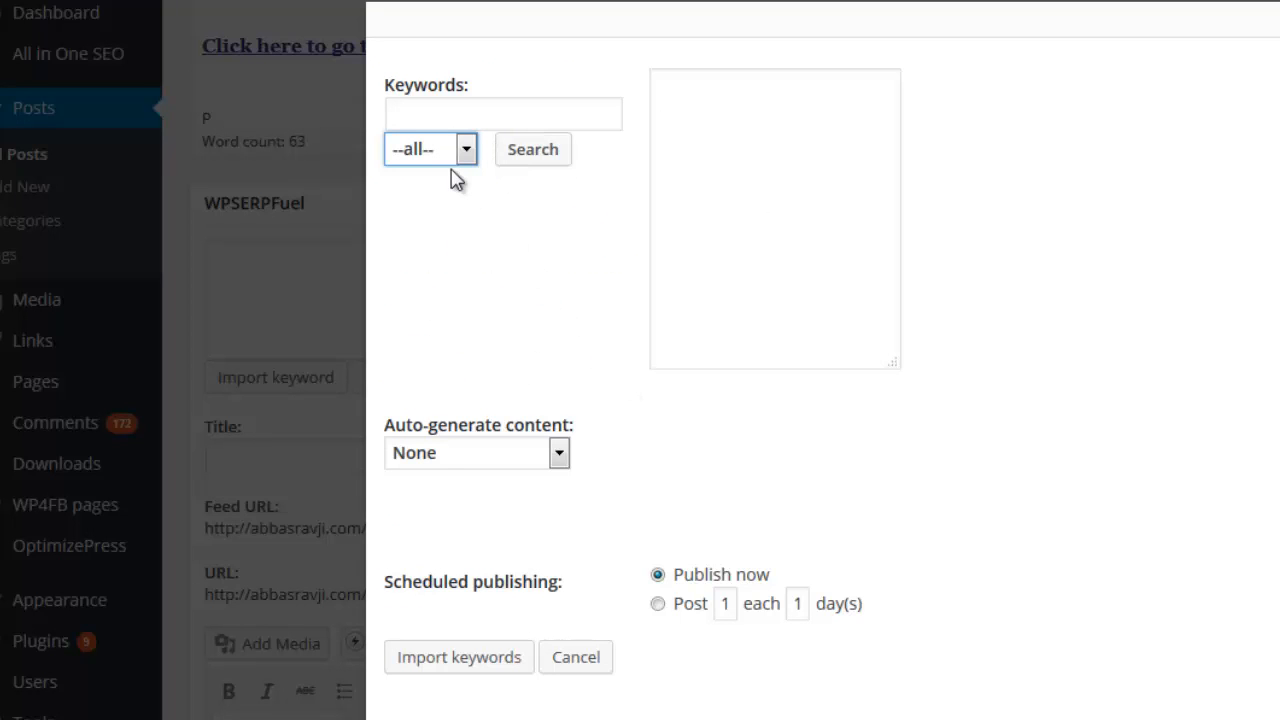
left_click(607, 114)
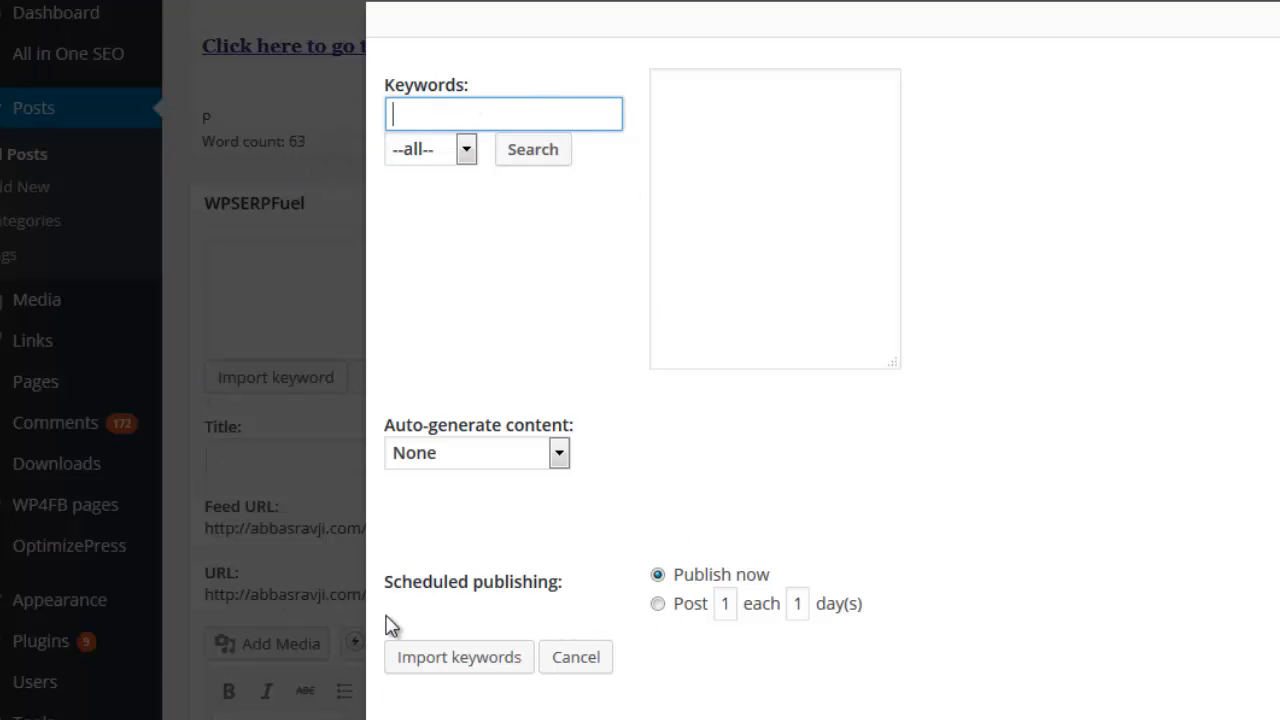
left_click(456, 111)
left_click(482, 87)
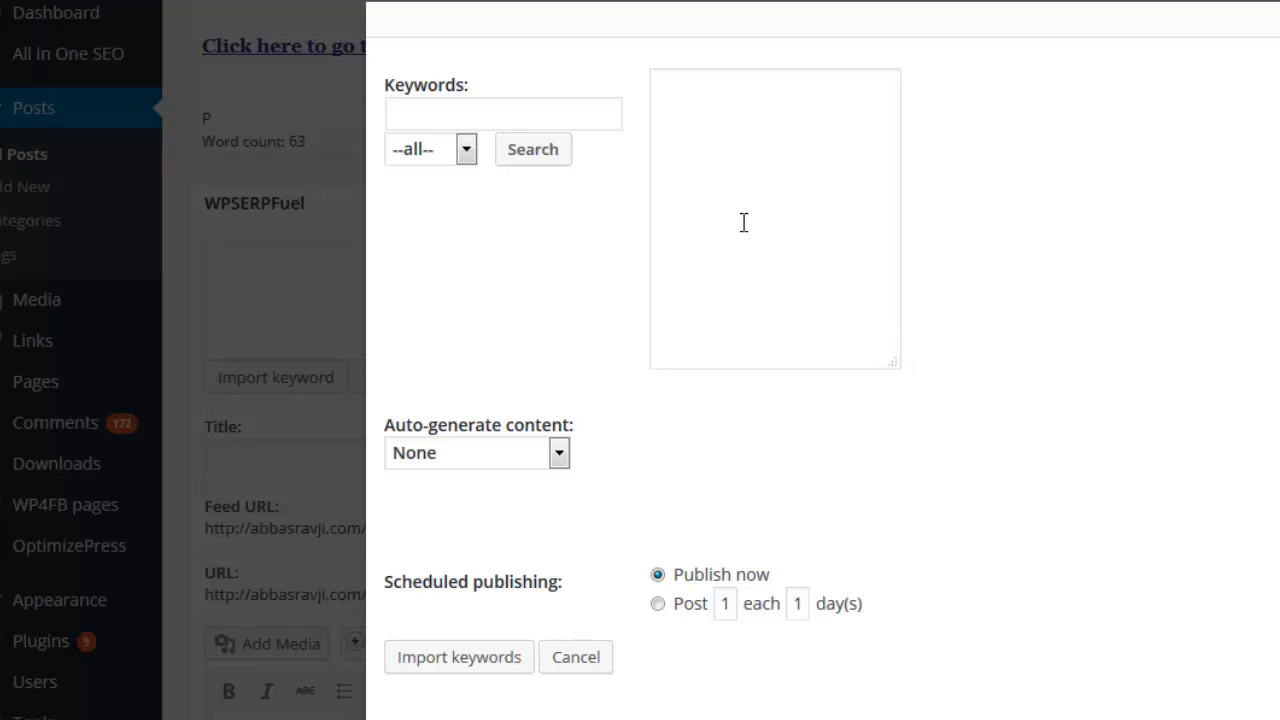
left_click(508, 124)
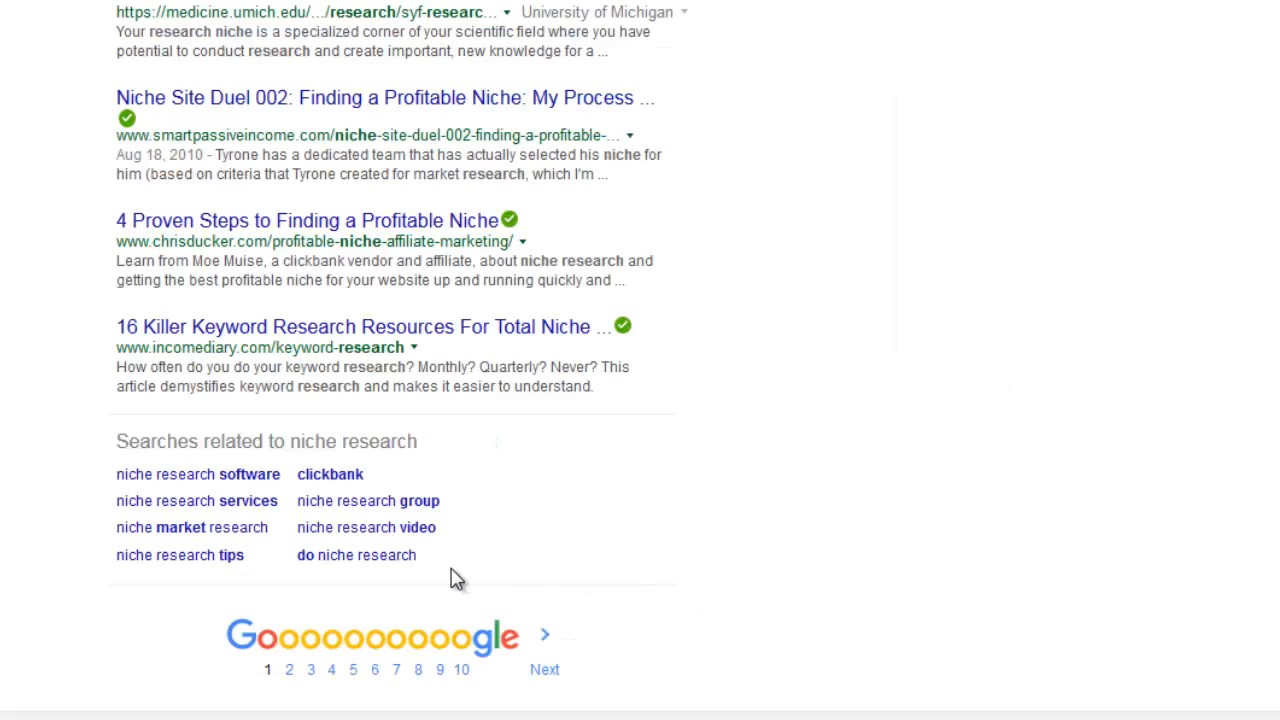
mouse_move(451, 577)
left_mouse_down()
mouse_move(160, 503)
mouse_move(441, 578)
left_mouse_up()
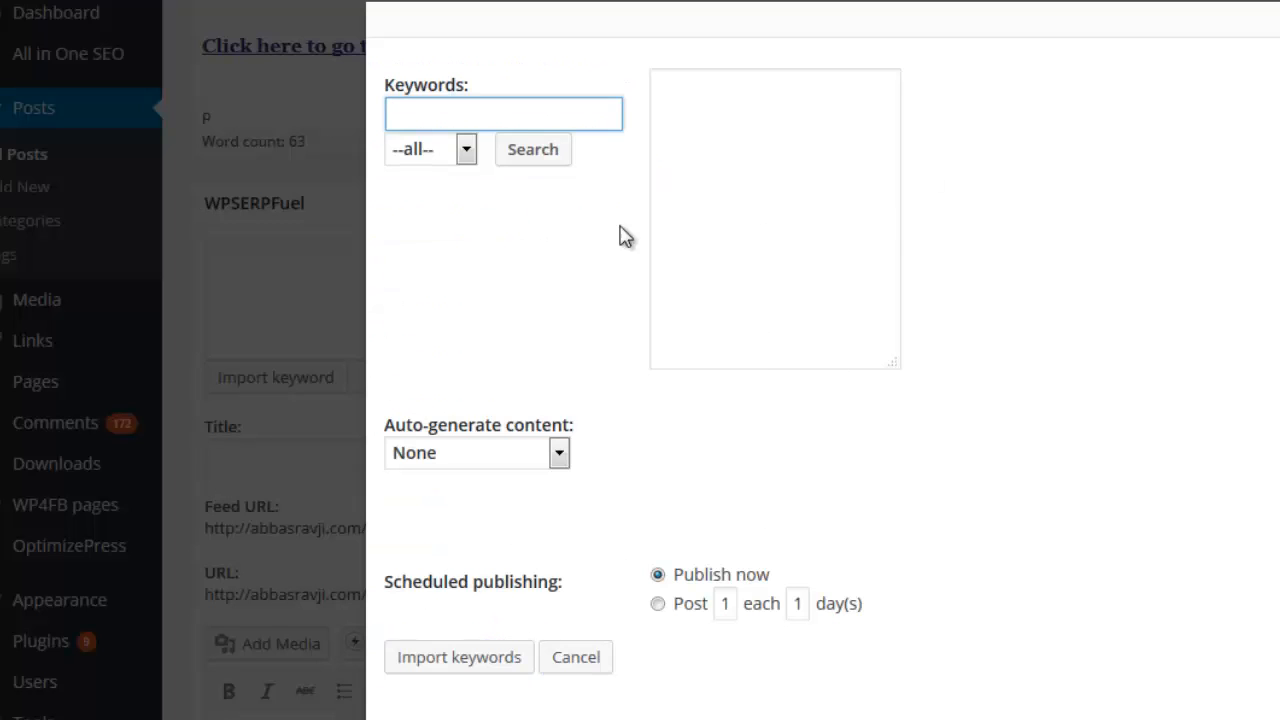
Search all sources for "niche research" in the keyword import and widen the keyword results box.
left_click(515, 124)
type("niche research")
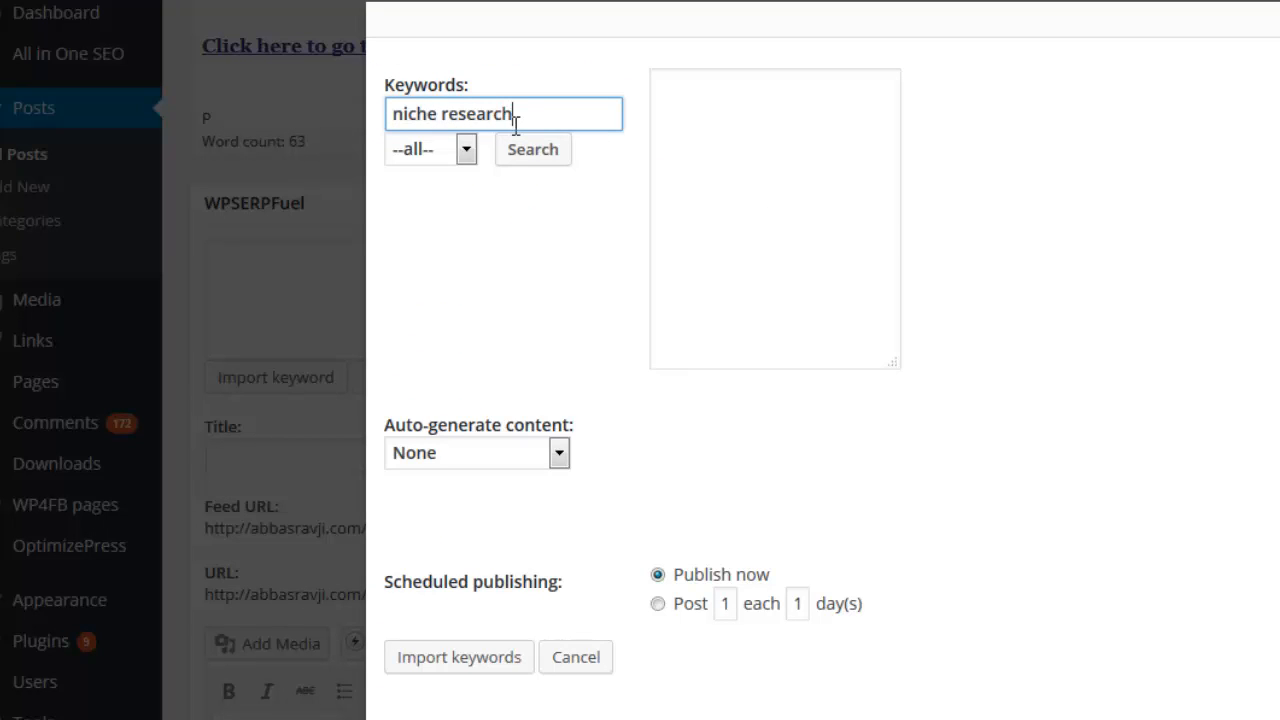
left_click(551, 156)
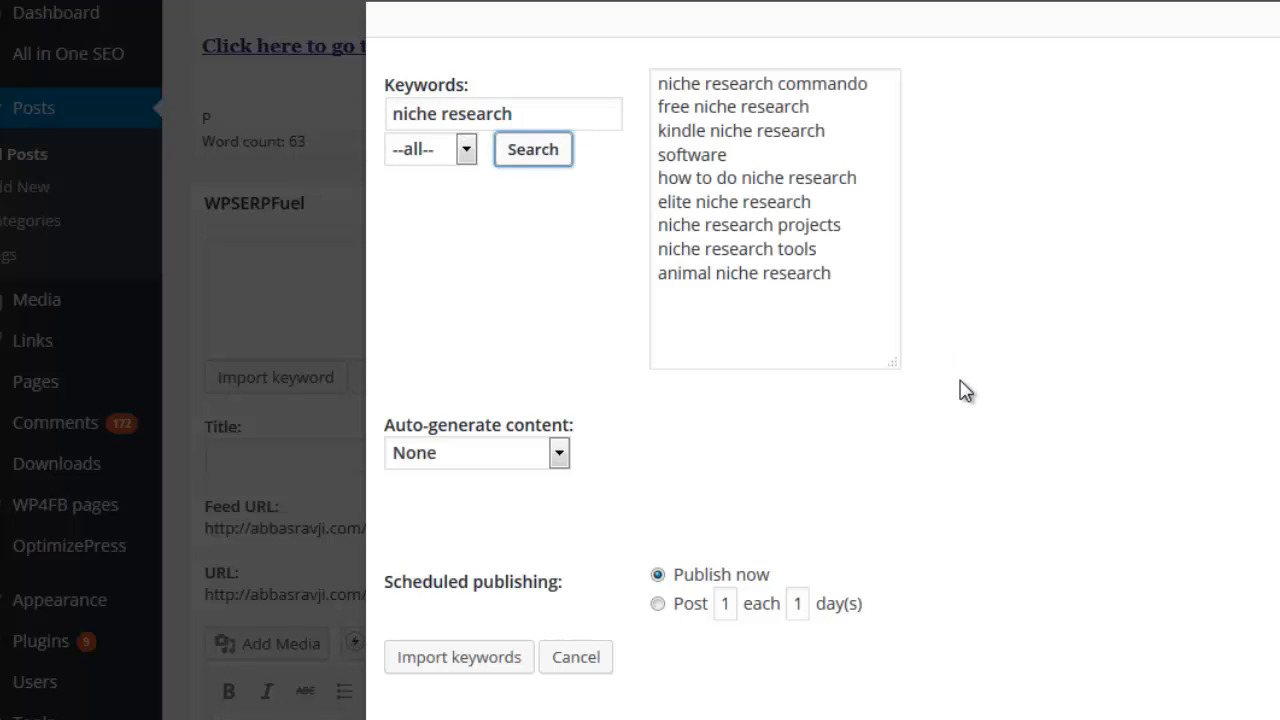
left_click_drag(893, 361, 951, 357)
left_click(870, 327)
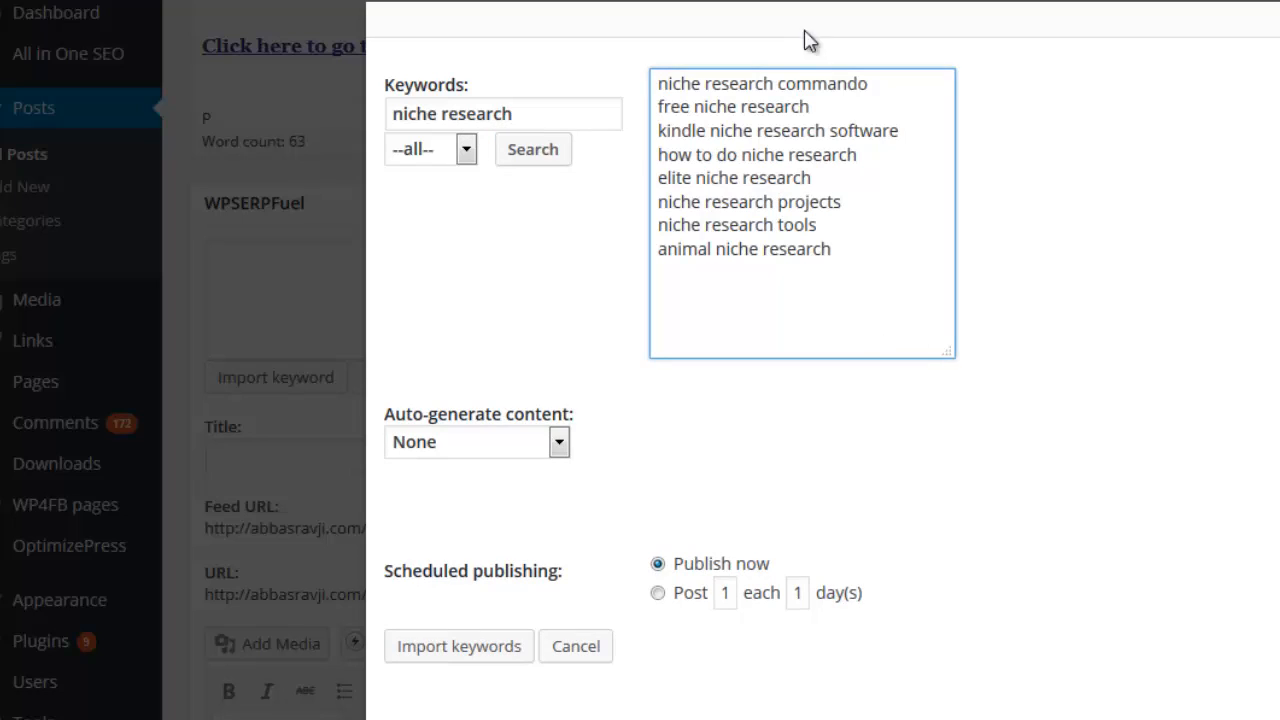
In the keyword list, change "animal niche research" to "Keyword niche research" and "niche research commando" to "niche research for seo".
left_click_drag(712, 250, 557, 257)
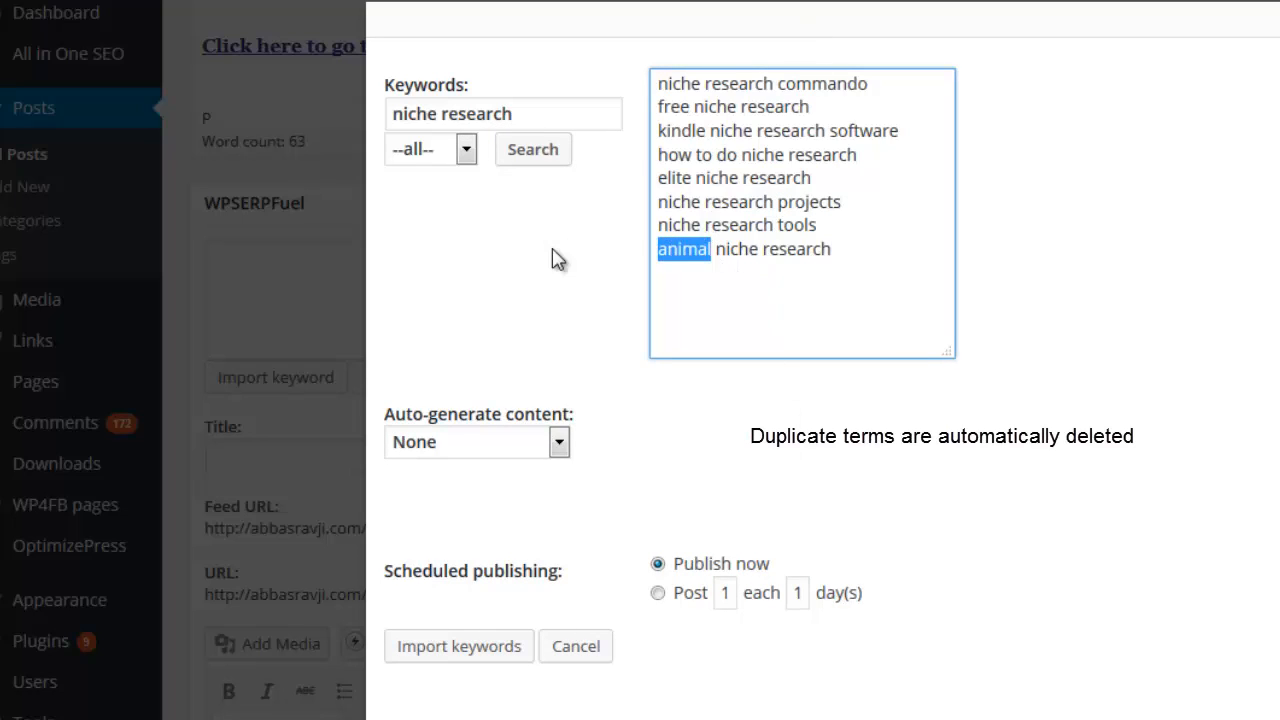
key("BackSpace")
type("Keyword")
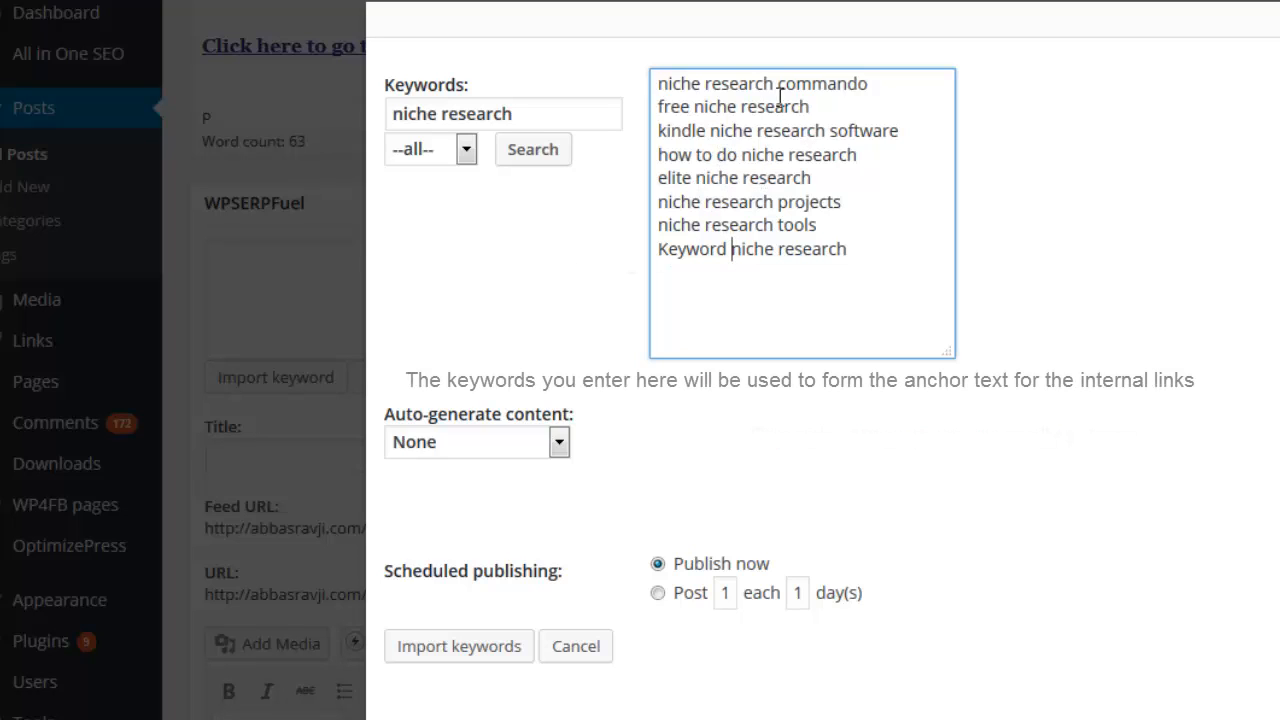
left_click_drag(878, 83, 779, 76)
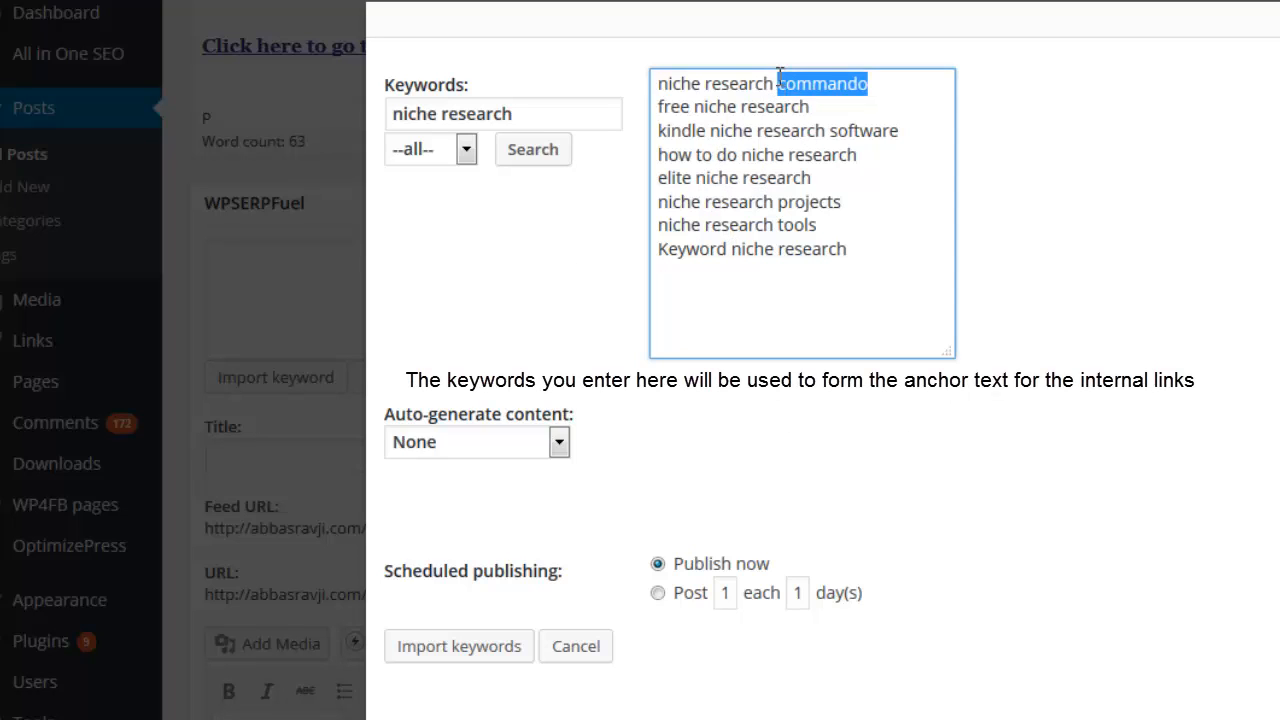
key("Delete")
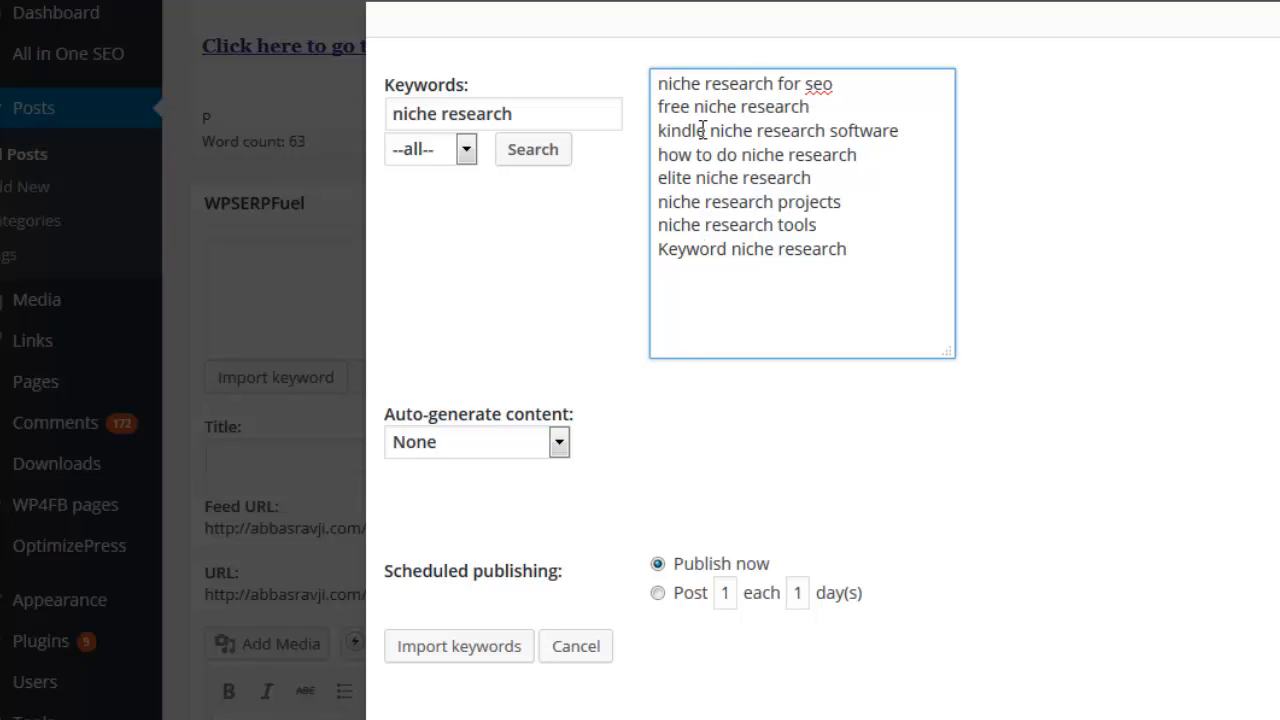
left_click_drag(762, 83, 823, 223)
left_click(820, 225)
left_click(467, 152)
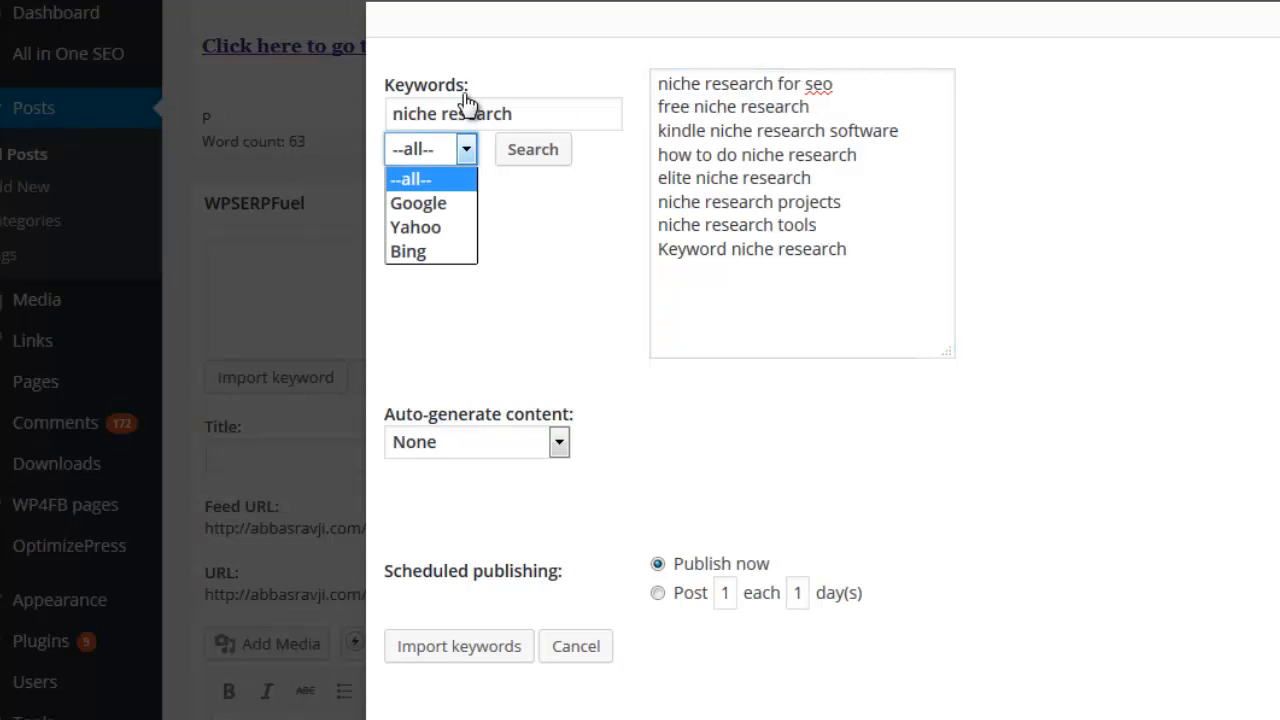
left_click(527, 312)
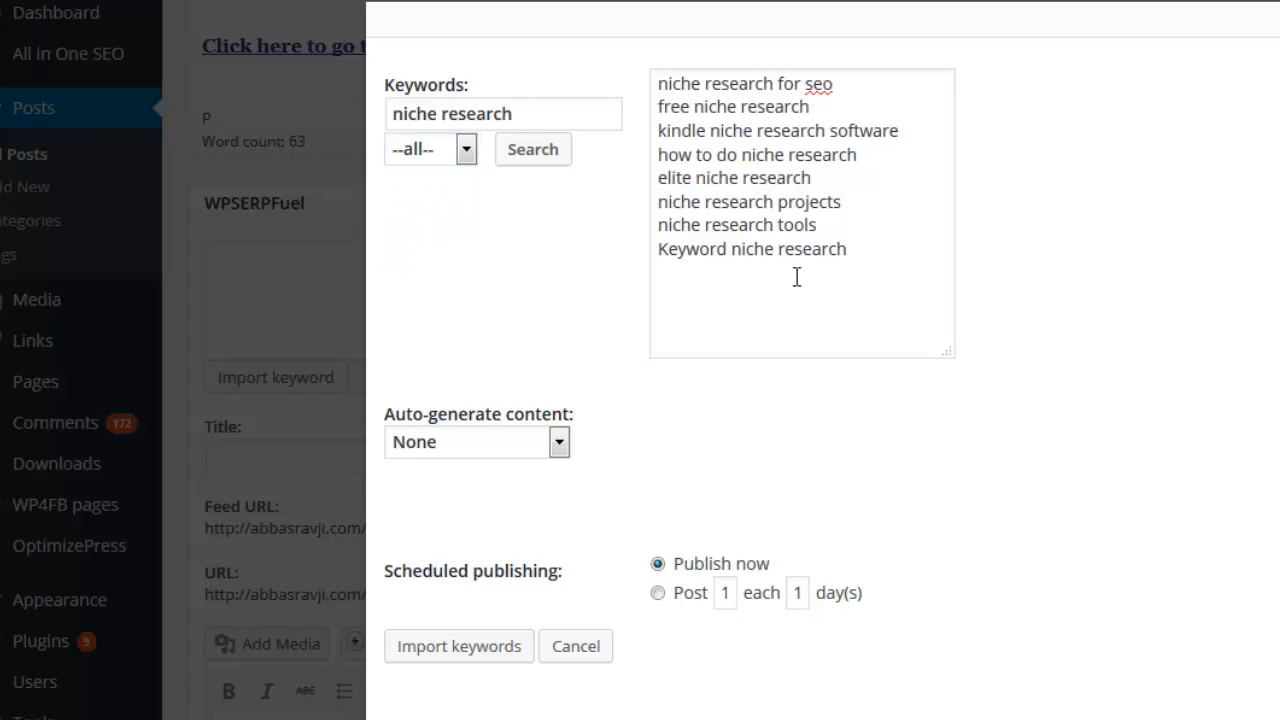
left_click(896, 285)
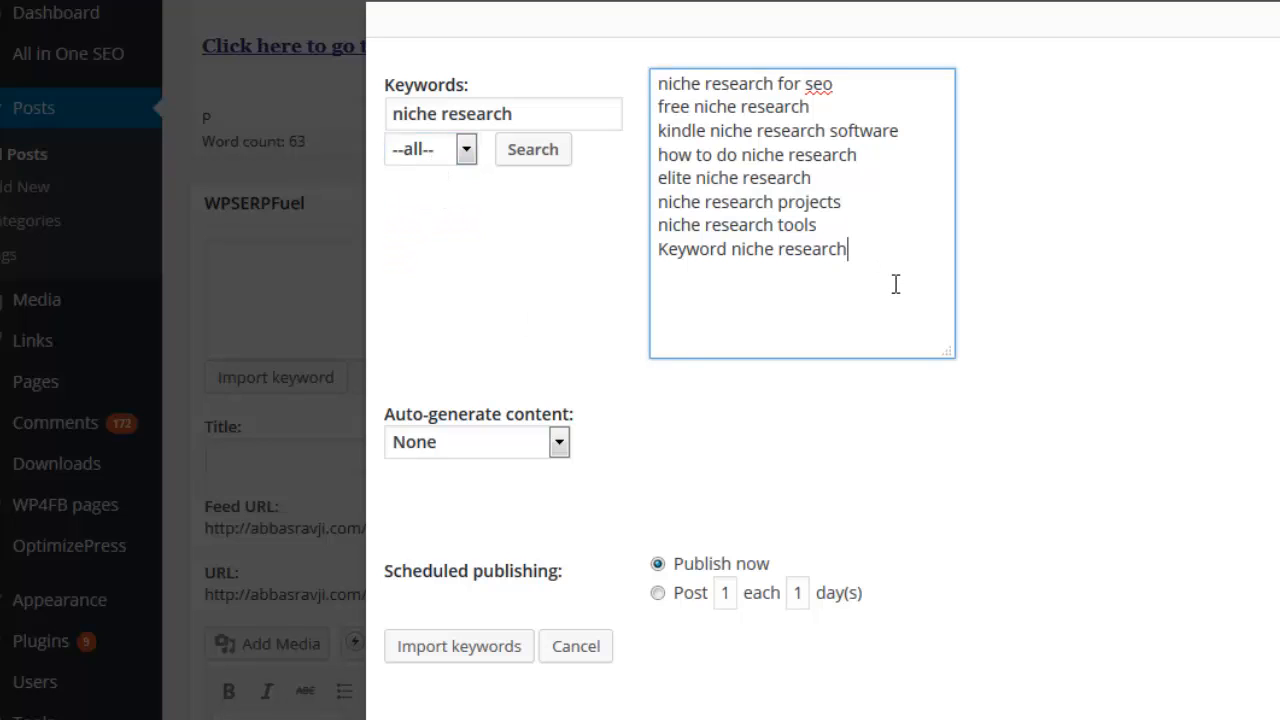
left_click_drag(896, 285, 683, 67)
left_click(1000, 432)
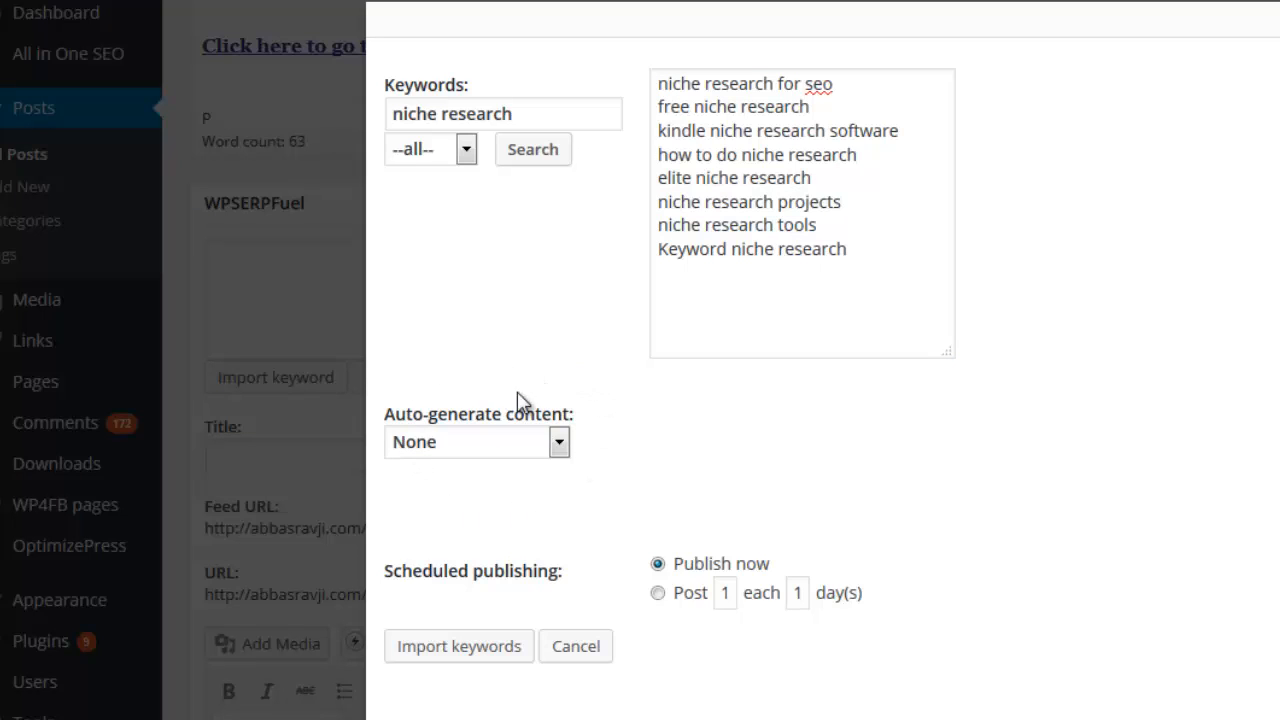
Set the auto-generated content to Spin and enter the sample spin text "{hi|hello|howdy}" as the content.
left_click(476, 450)
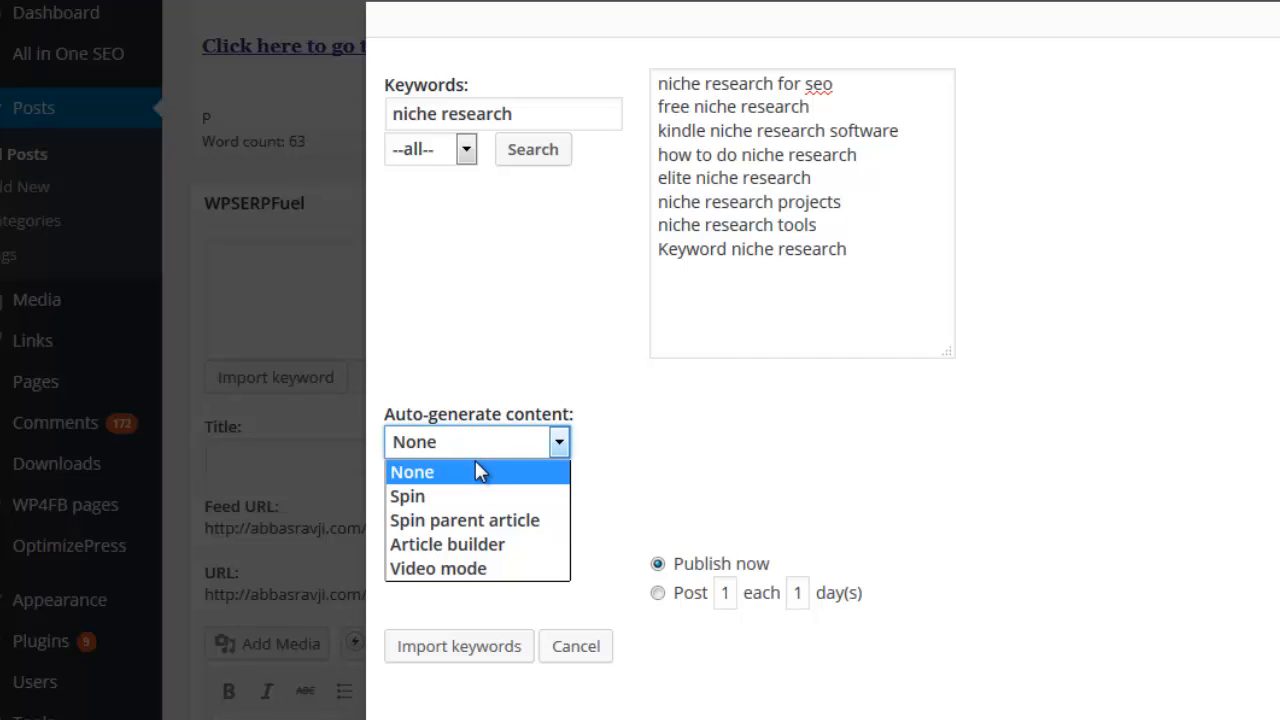
left_click(447, 500)
scroll(585, 604, "down", 2)
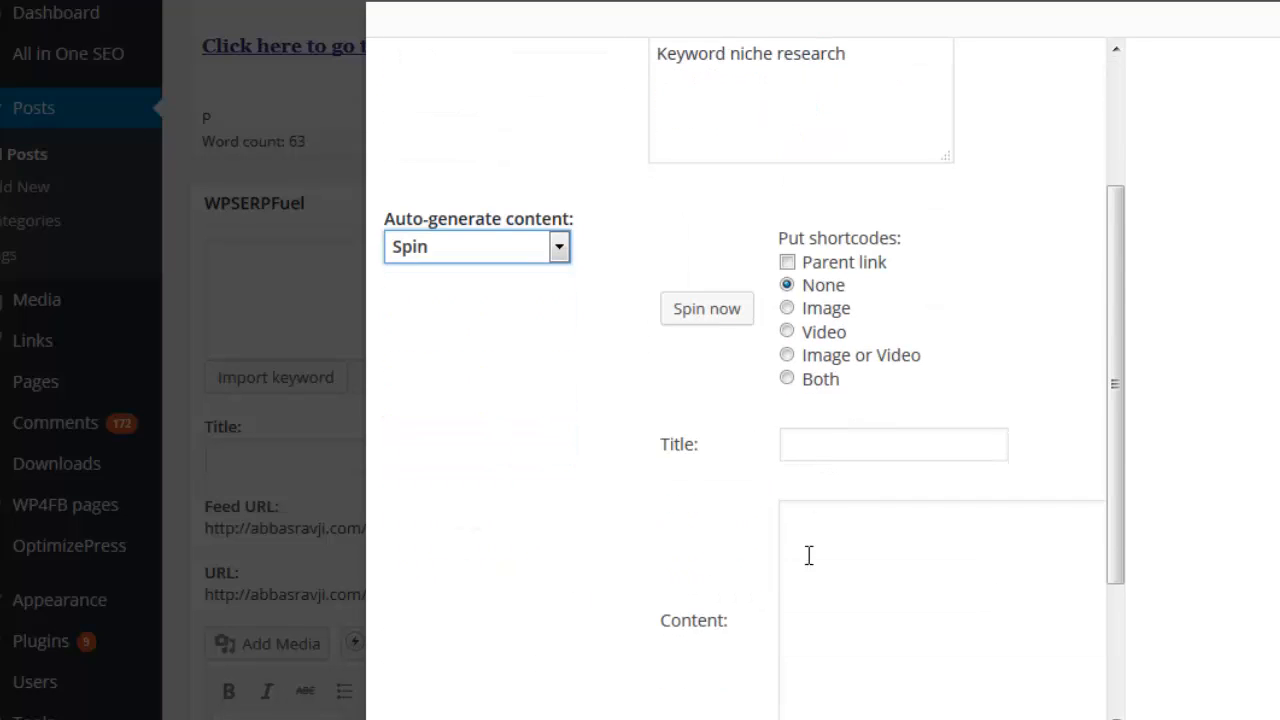
left_click(820, 446)
left_click(823, 578)
scroll(823, 578, "down", 1)
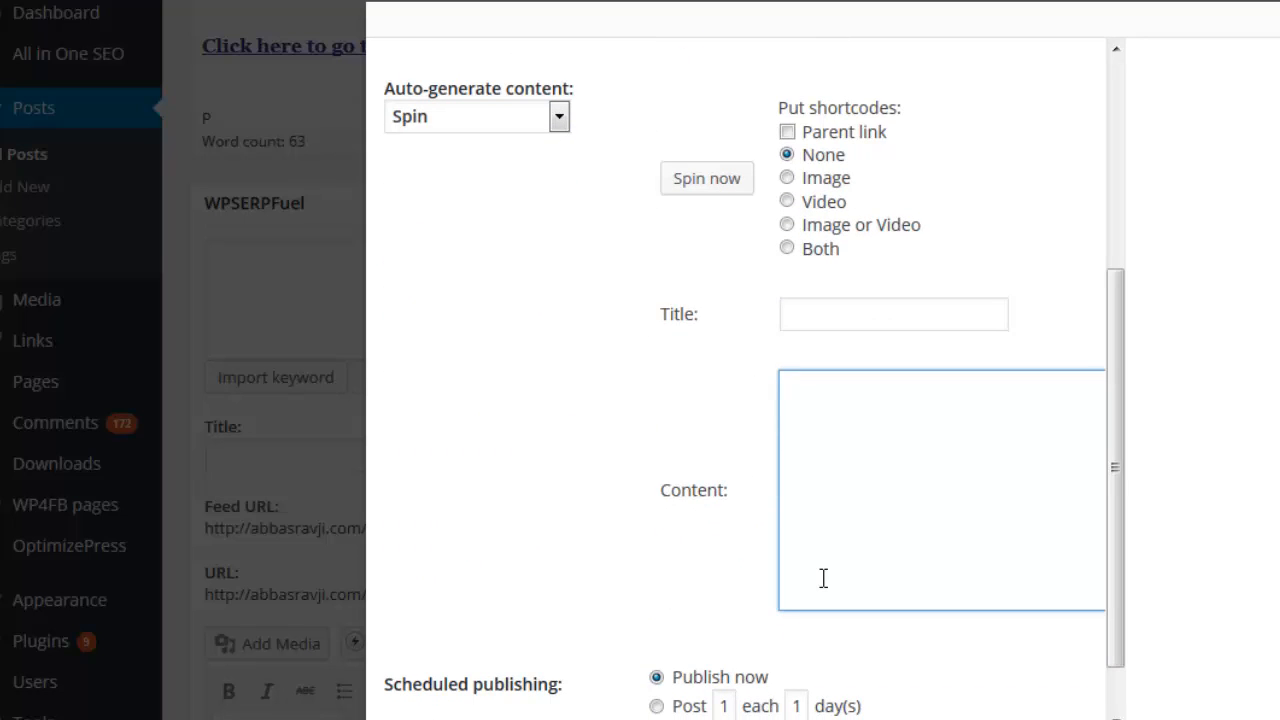
type("{hi|hello|howdy")
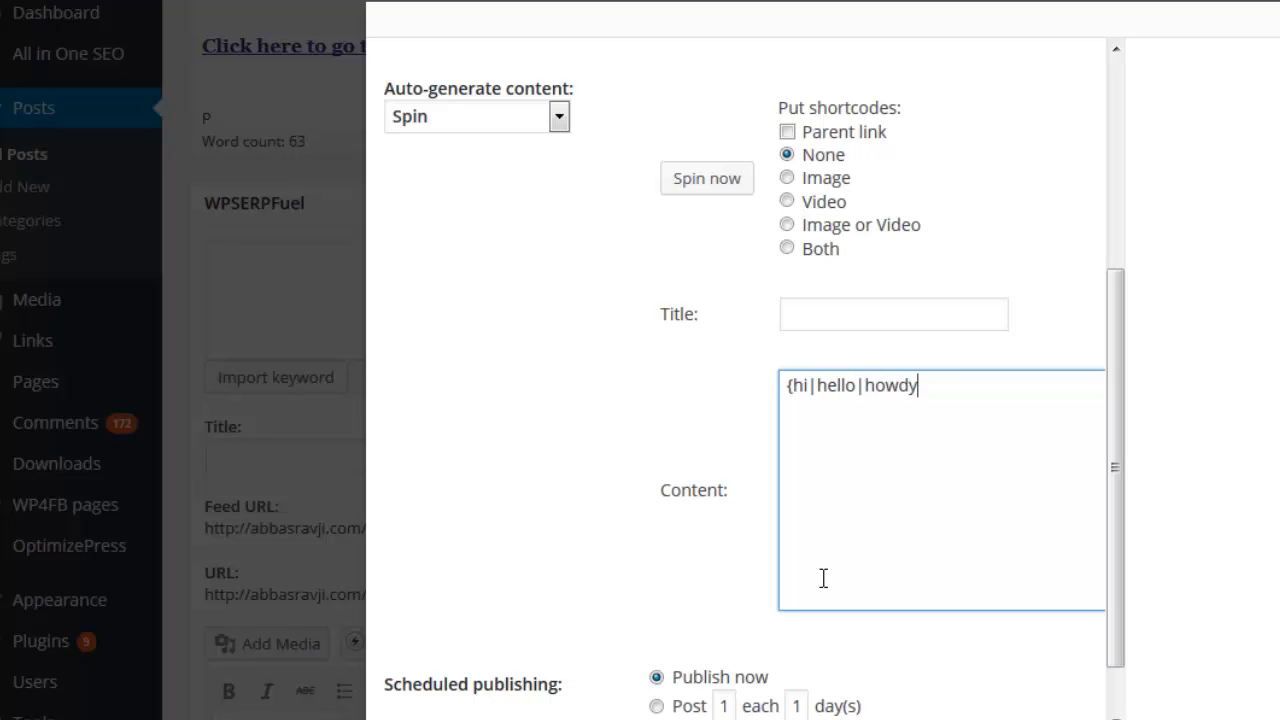
type("}")
Clear the sample spin text and switch the auto-generated content to Spin parent article.
left_click_drag(963, 408, 722, 403)
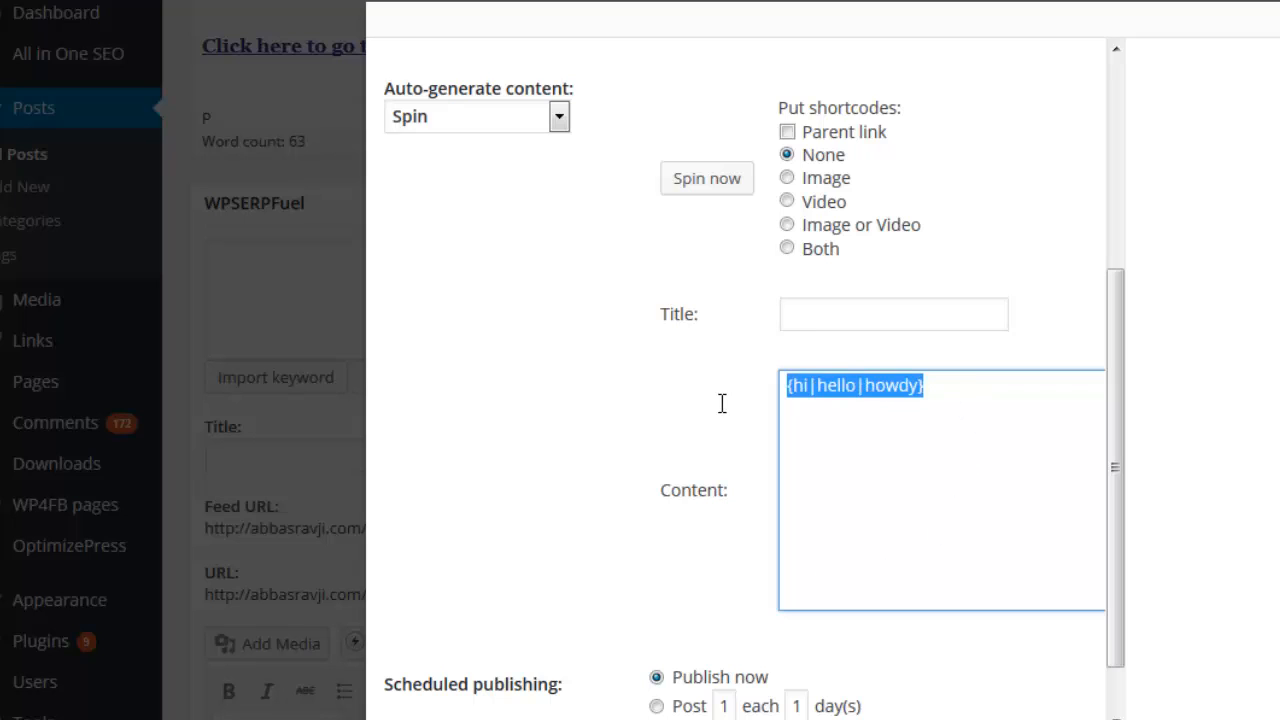
key("ctrl+x")
scroll(894, 486, "up", 2)
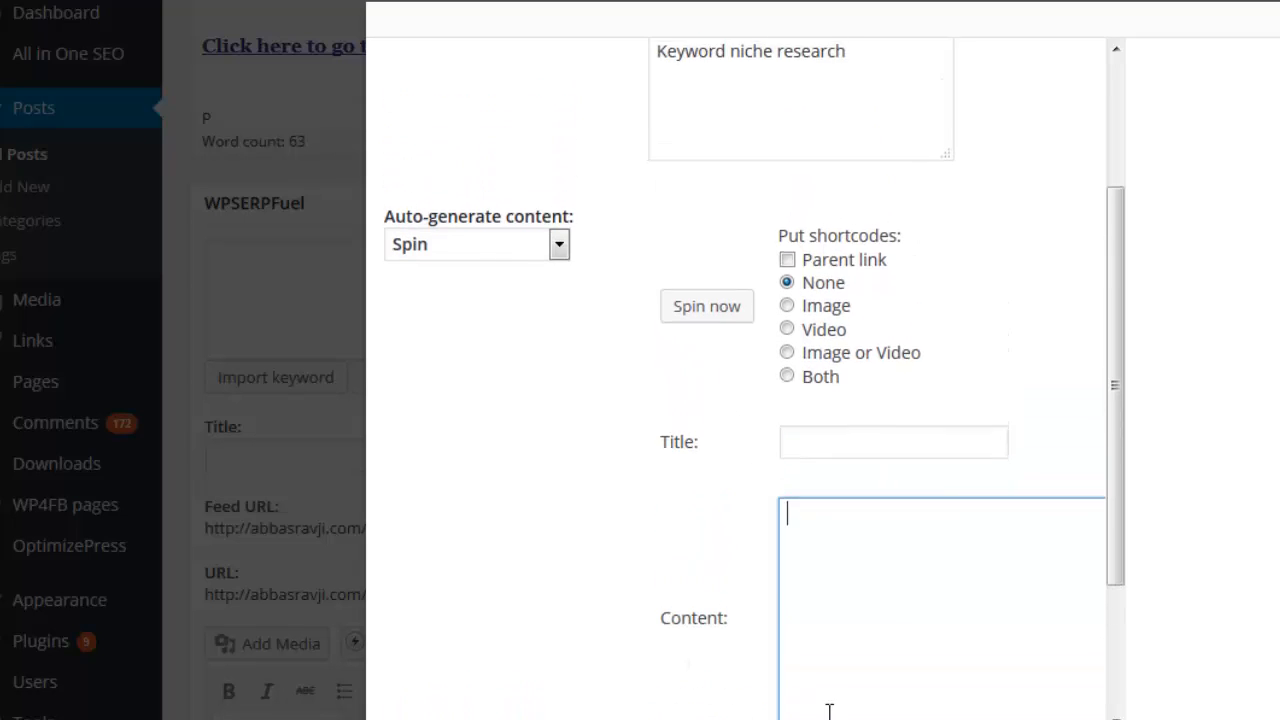
scroll(991, 437, "up", 2)
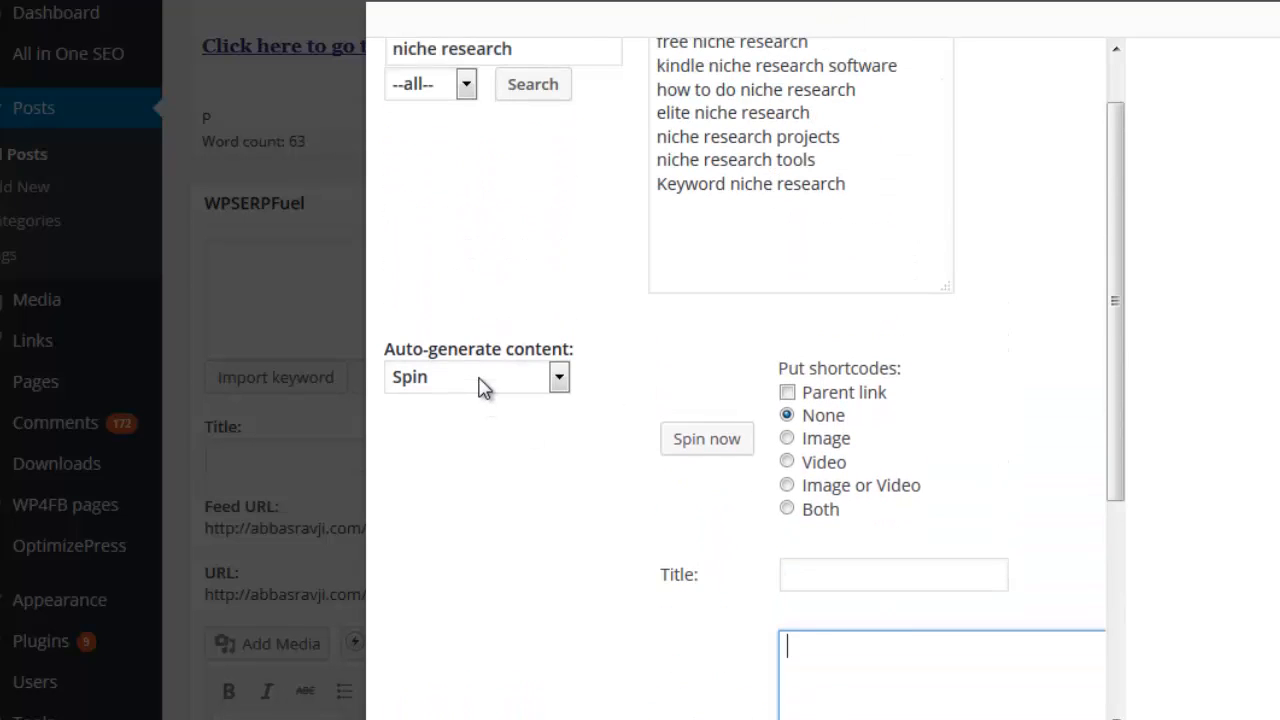
left_click(483, 387)
left_click(446, 458)
scroll(558, 480, "down", 1)
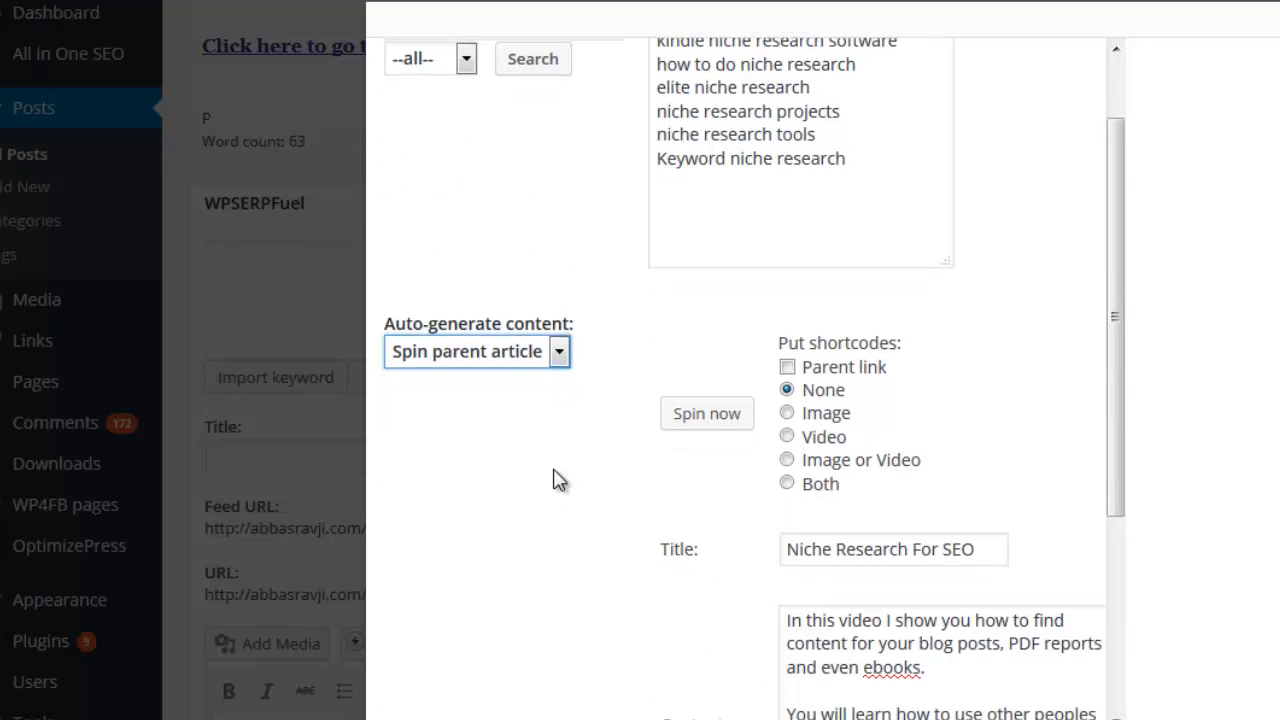
scroll(558, 480, "down", 2)
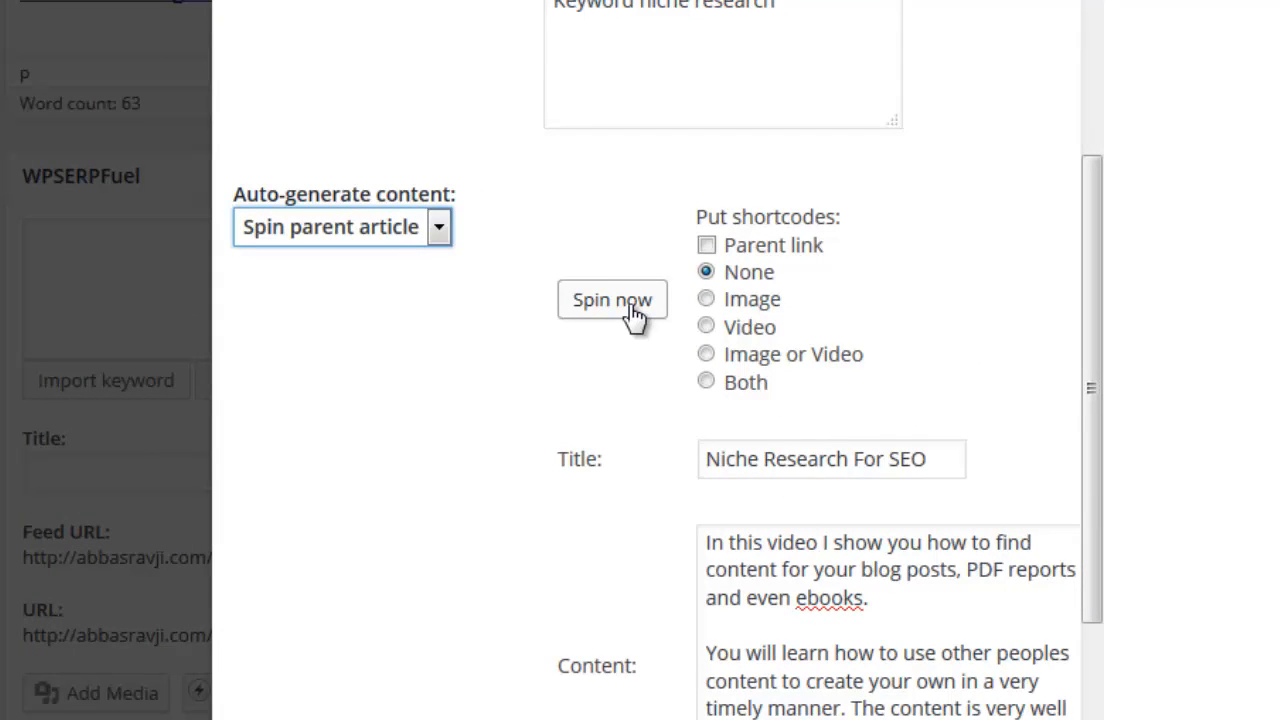
Switch the auto-generated content to Article builder and view its list of categories.
left_click(394, 239)
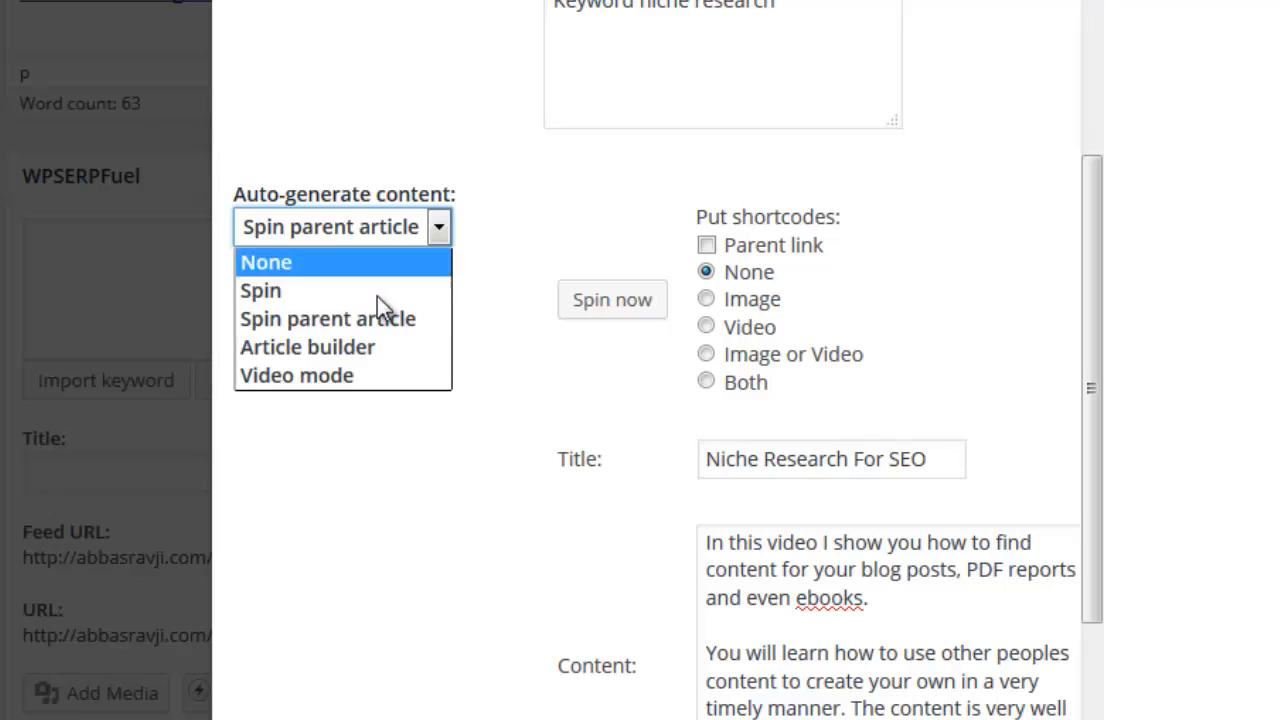
left_click(341, 347)
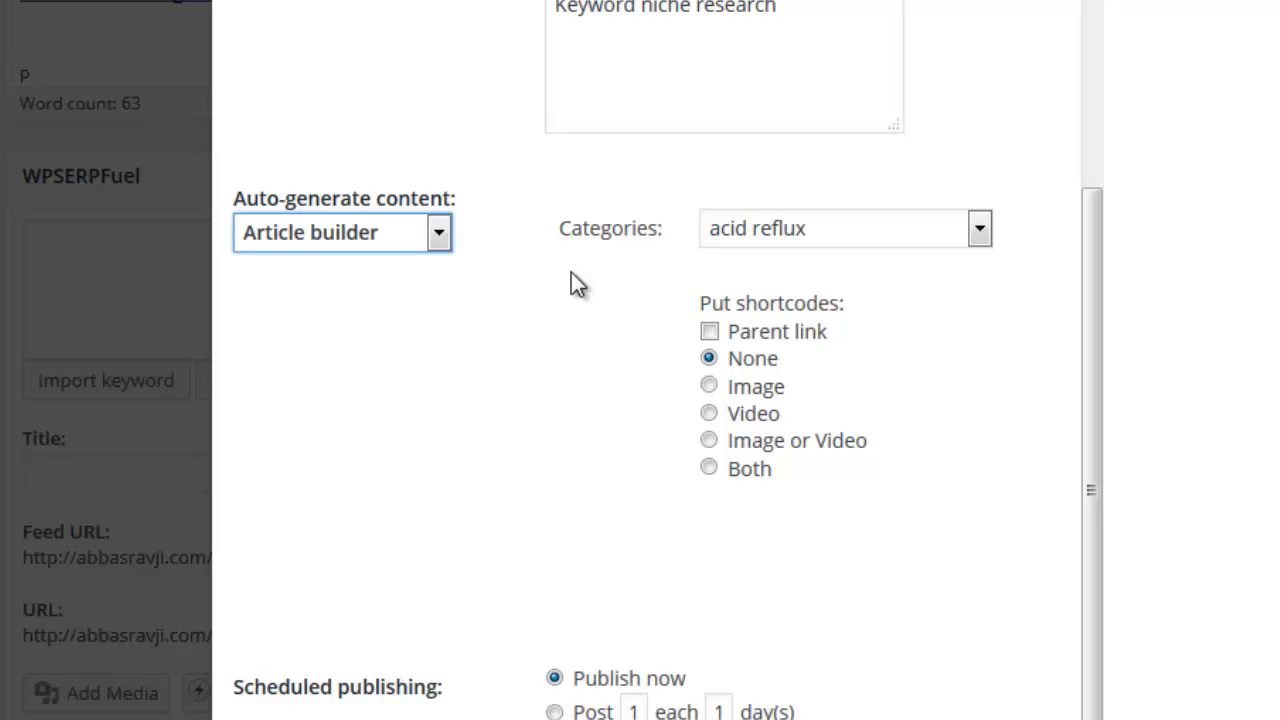
left_click(897, 240)
left_click(579, 304)
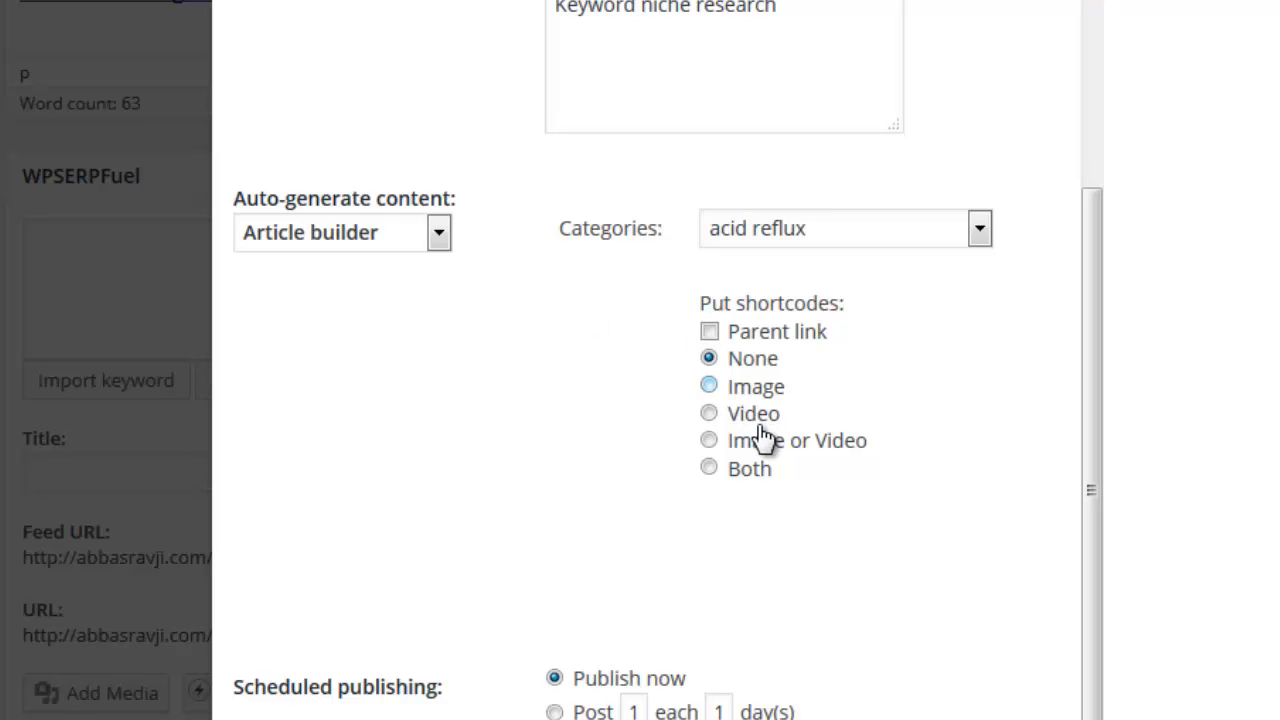
Include the parent link and Video shortcodes in the generated articles and choose the "search engine optimization" category.
left_click(712, 332)
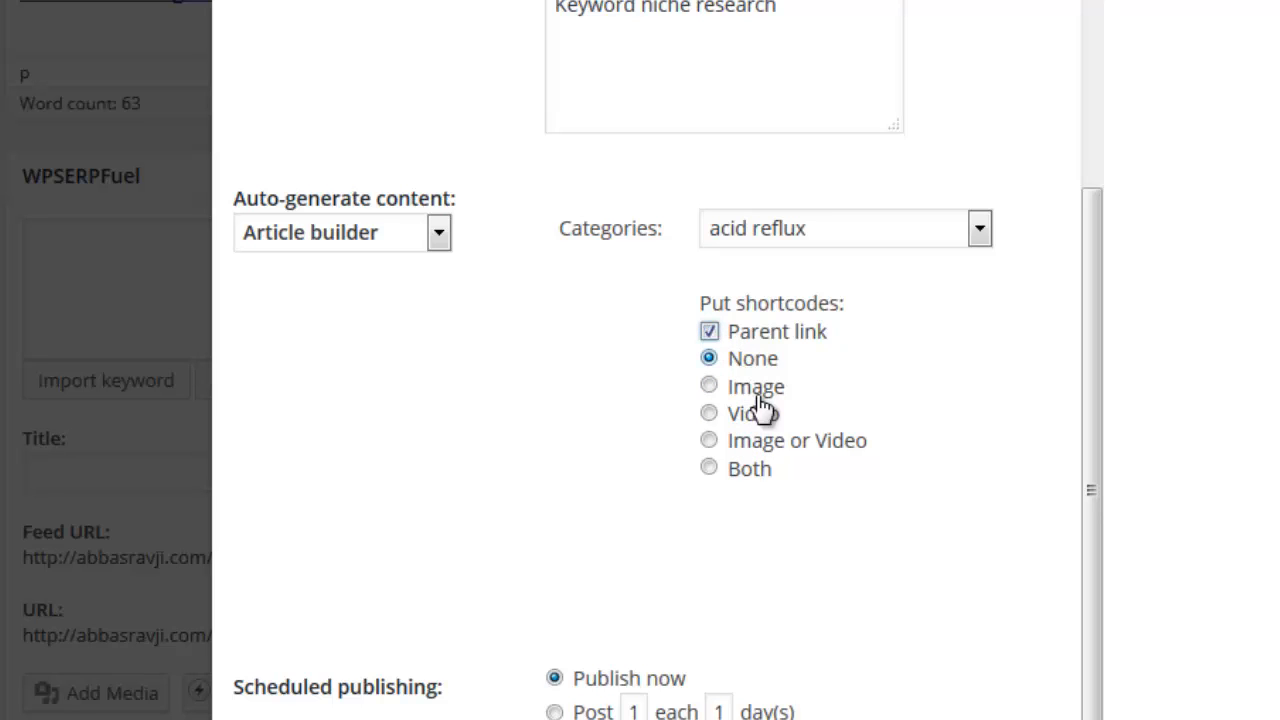
left_click(711, 415)
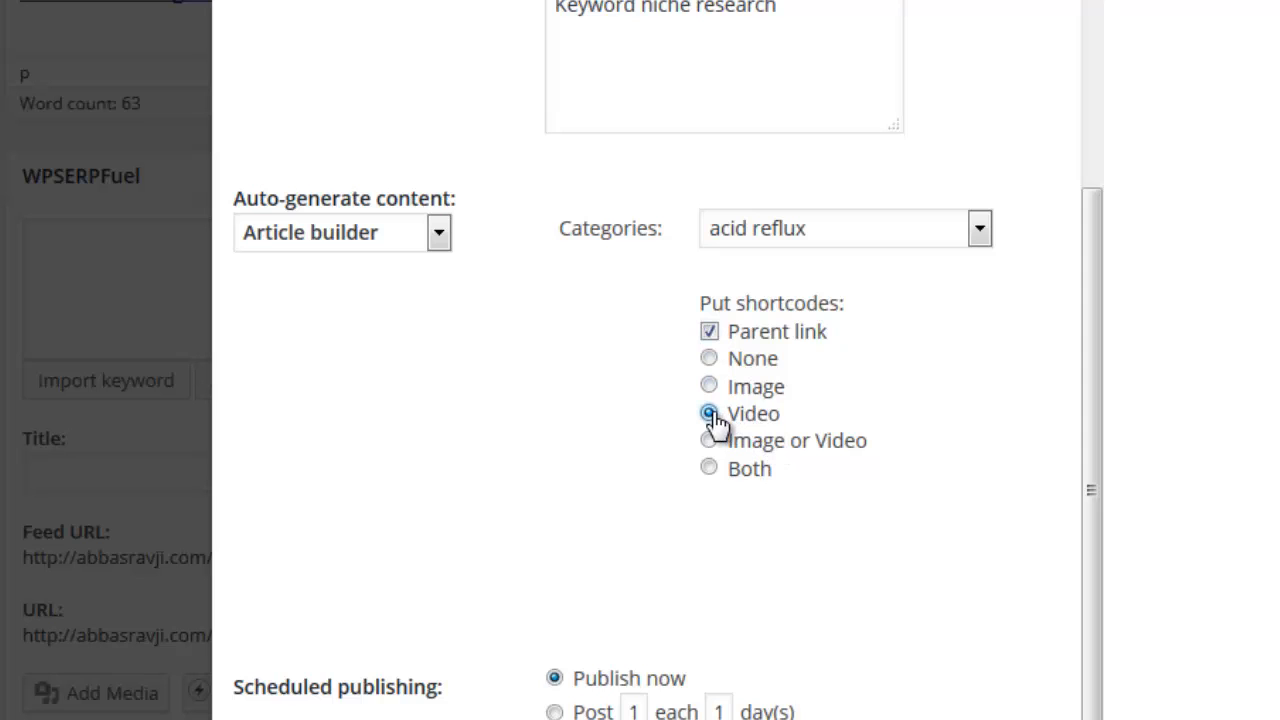
left_click(870, 238)
type("search engine optimization")
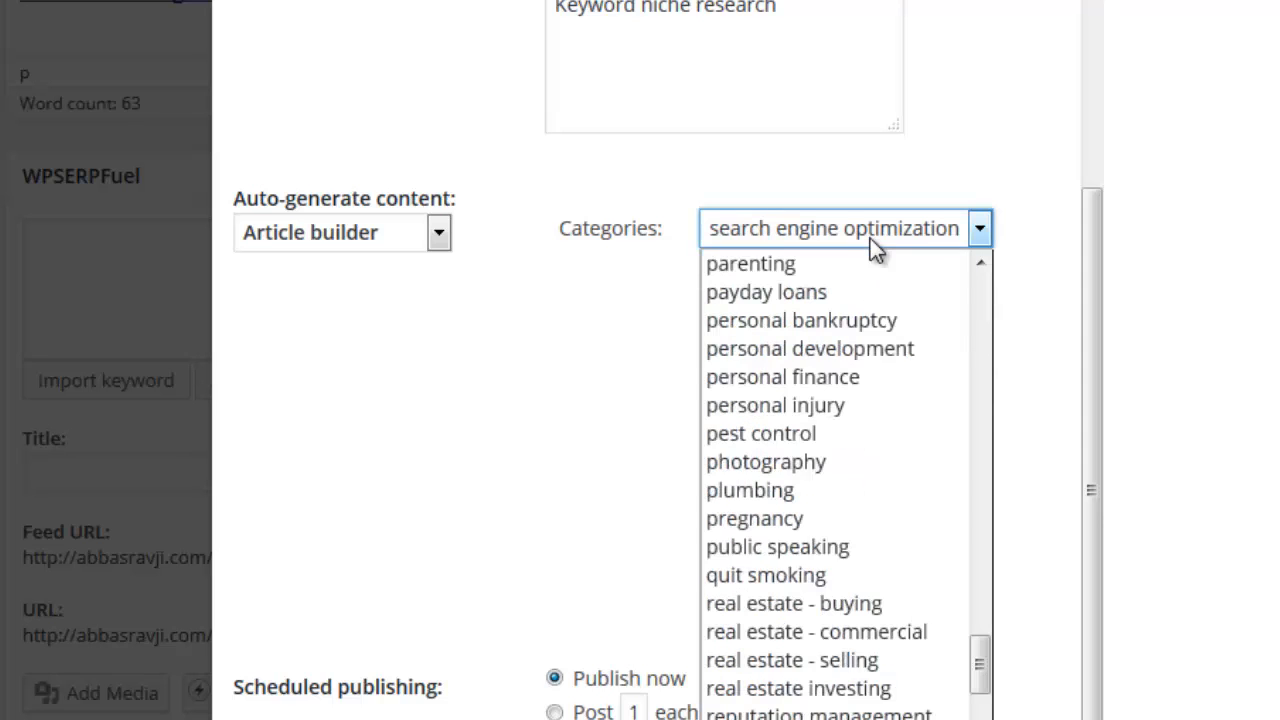
key("Return")
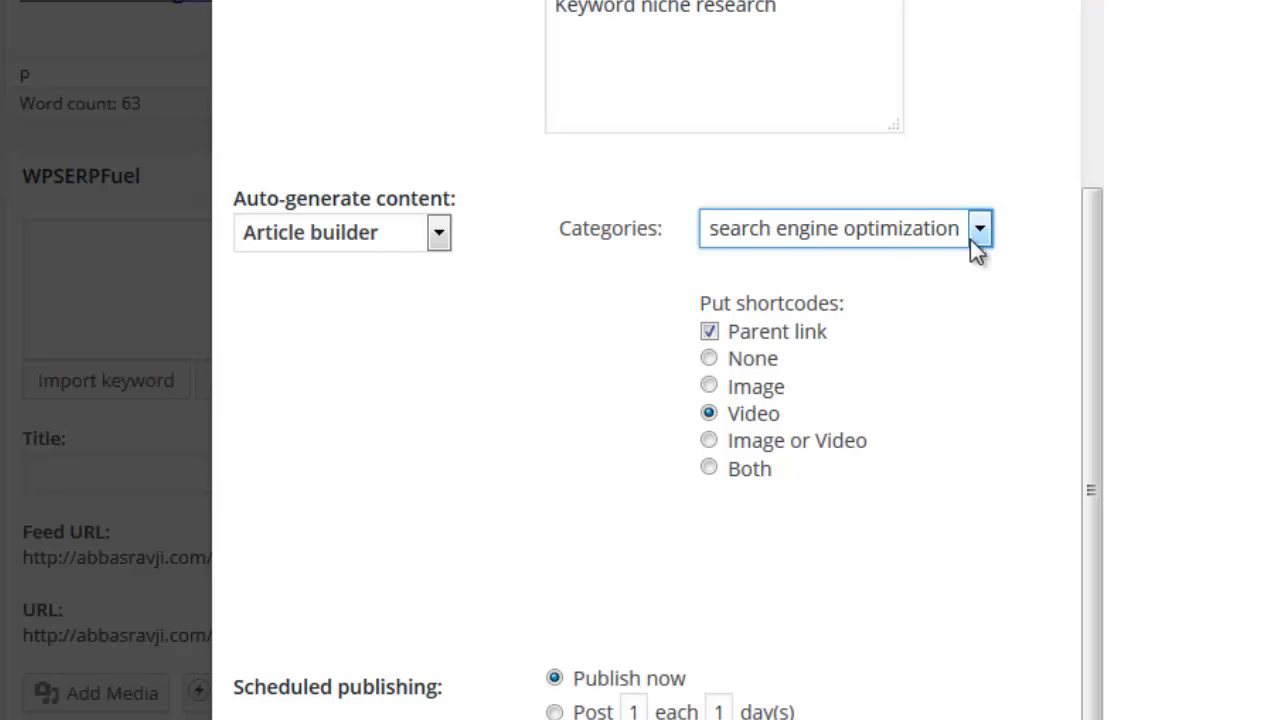
View the Video mode settings for auto-generated content and return the selection to Article builder.
left_click(438, 236)
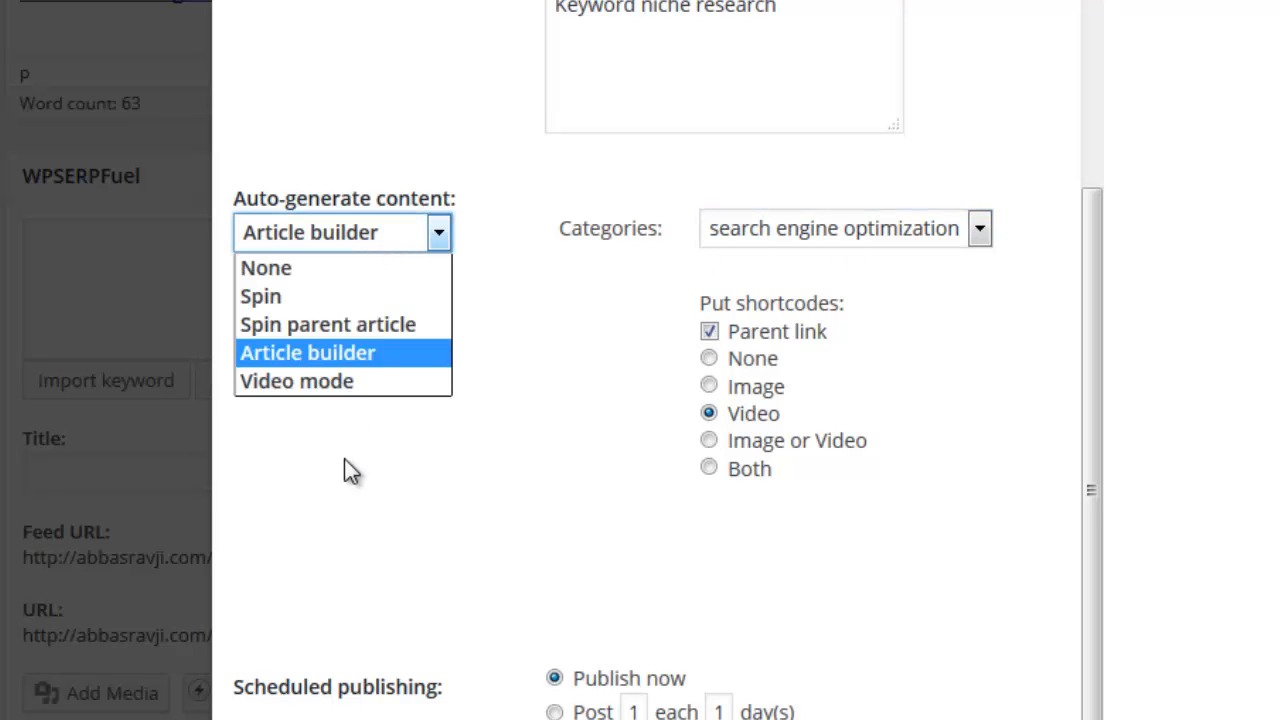
left_click(352, 400)
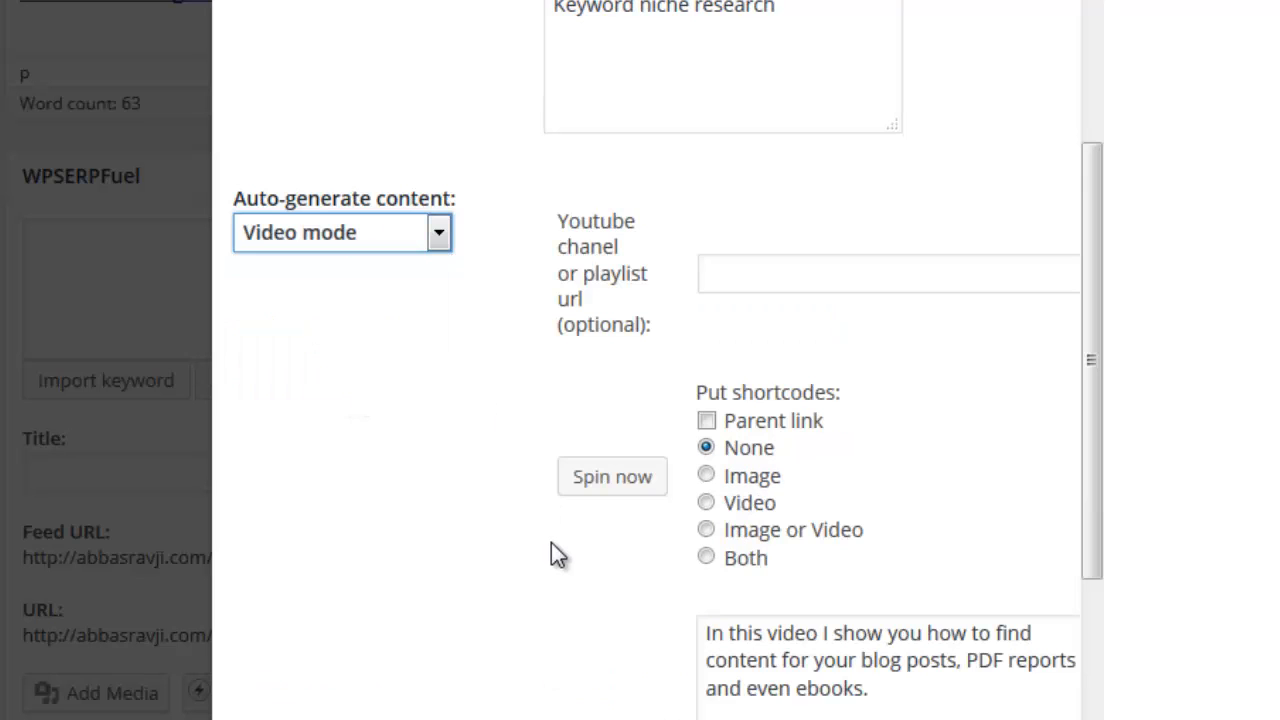
scroll(560, 552, "down", 3)
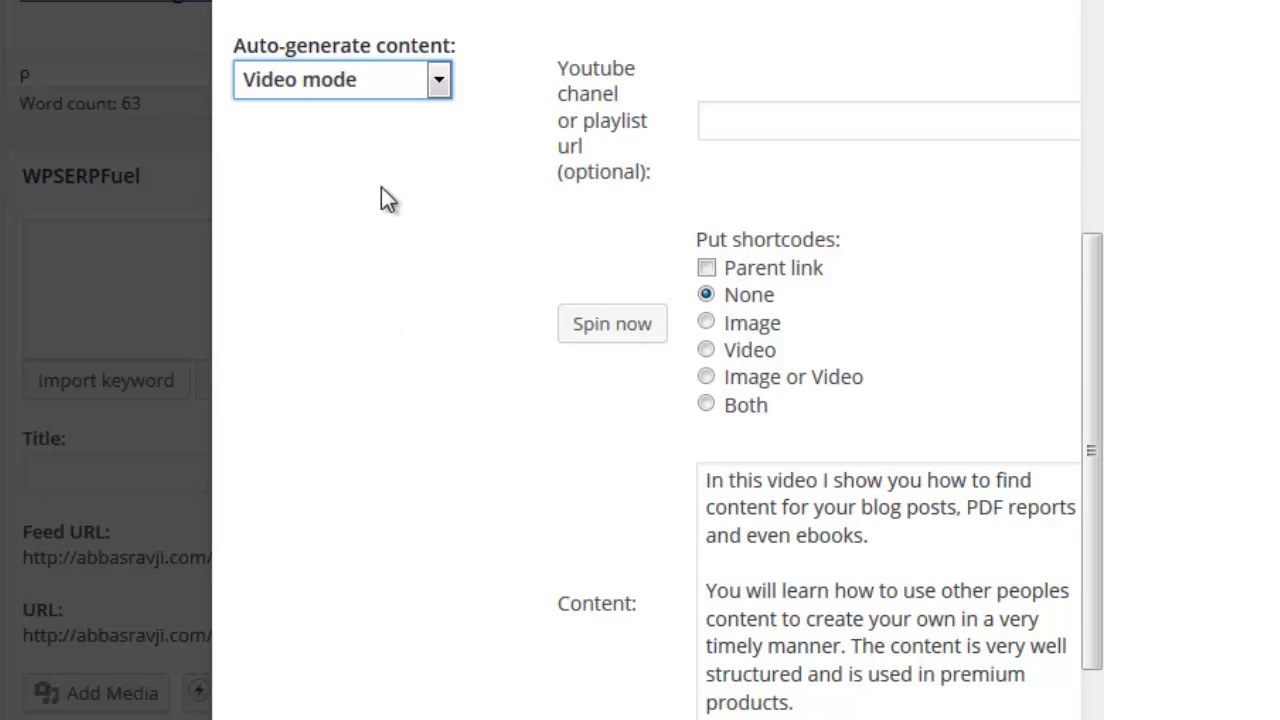
left_click(420, 82)
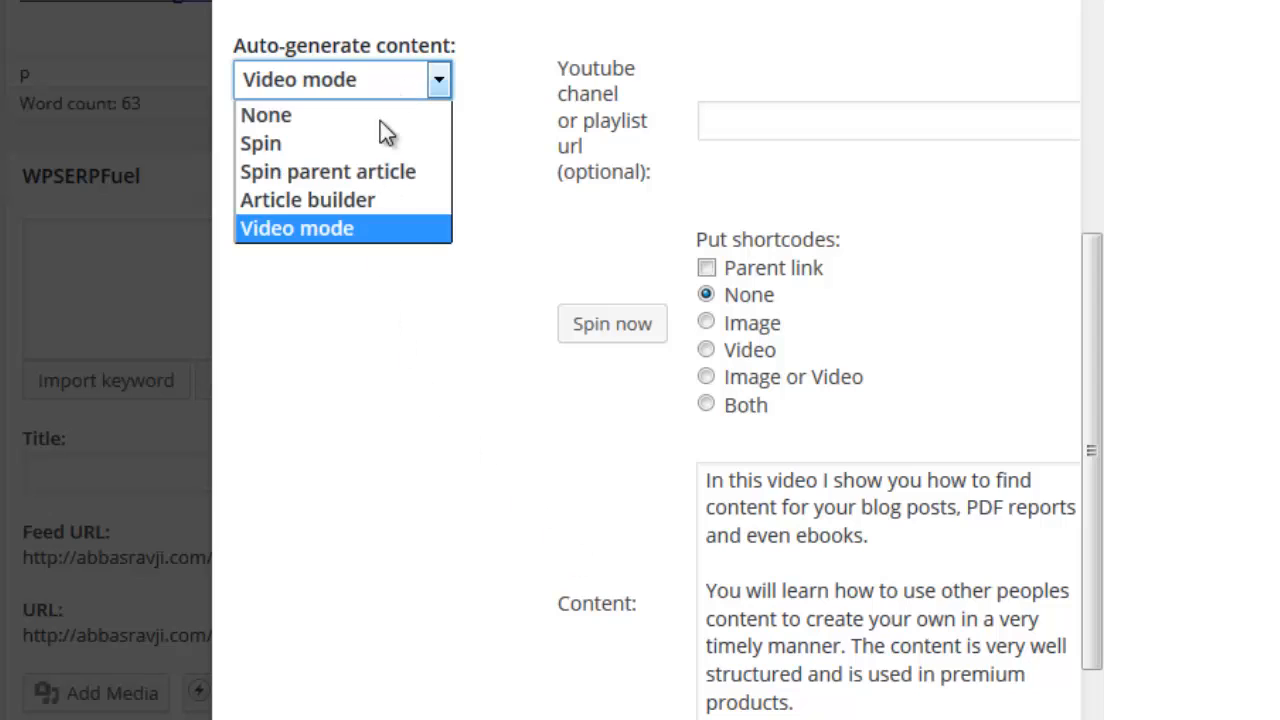
left_click(349, 205)
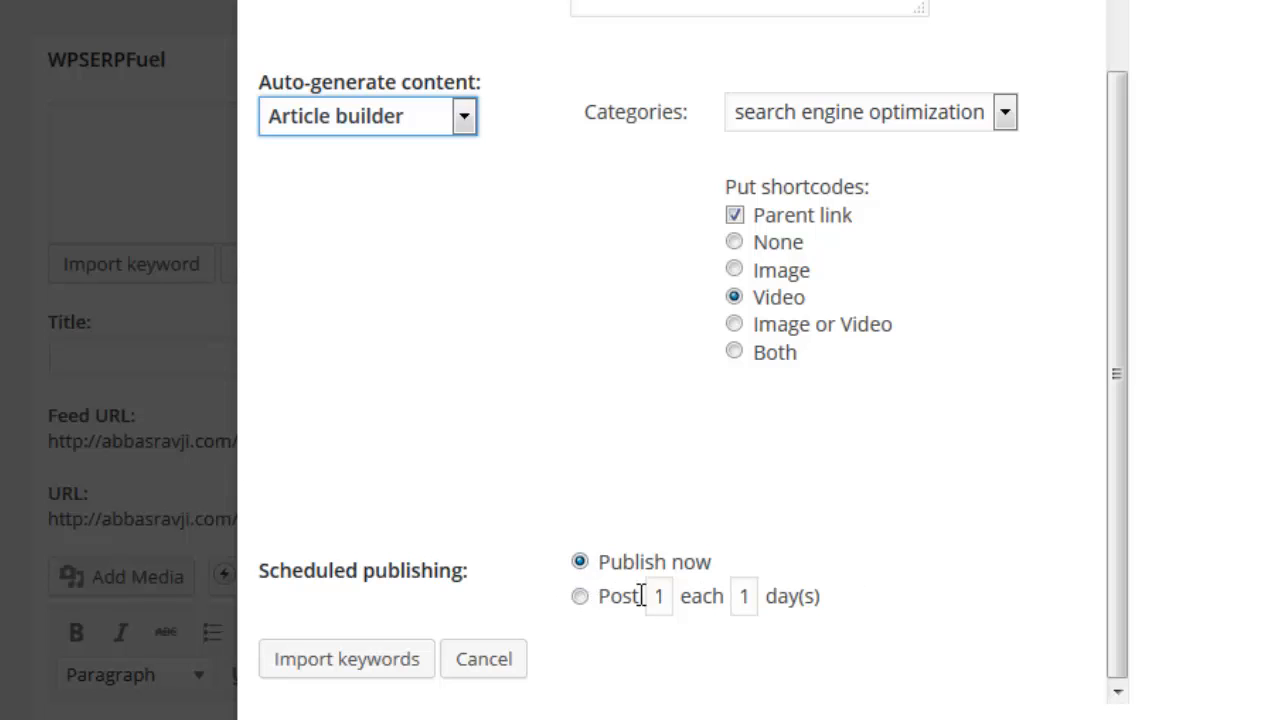
Schedule publishing at 1 post each 1 day and import the keywords.
left_click(582, 598)
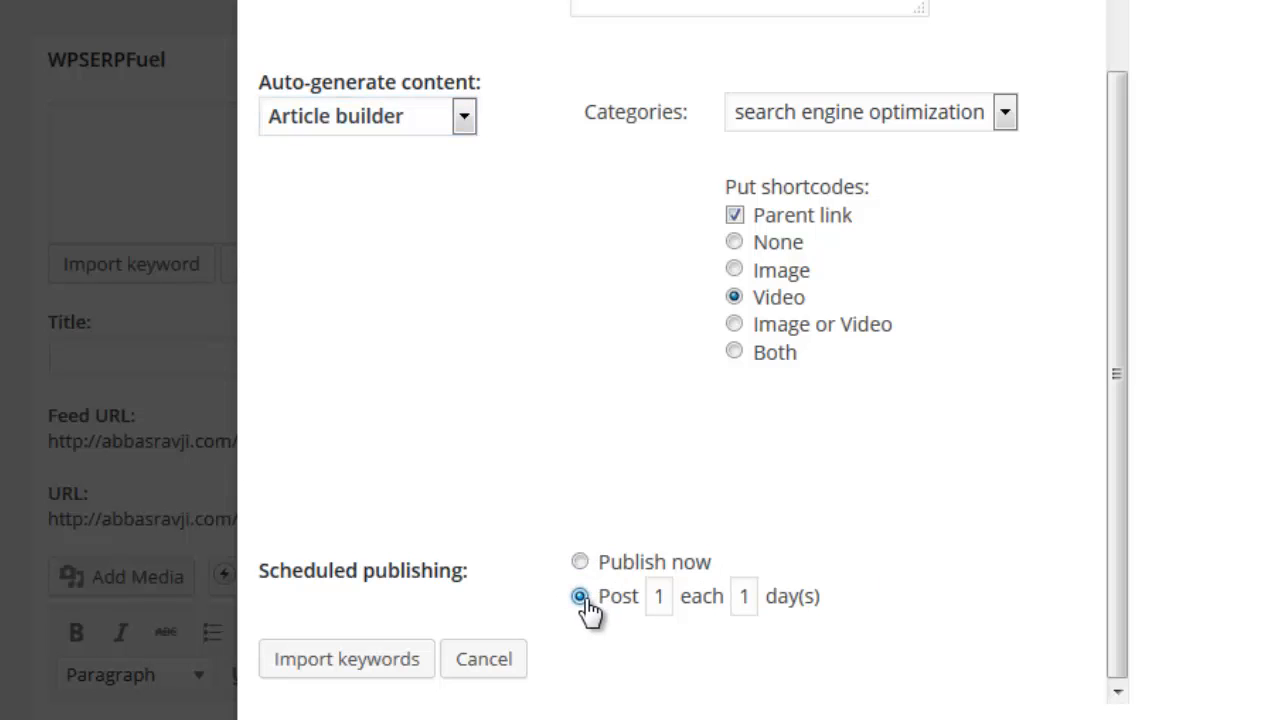
left_click(667, 600)
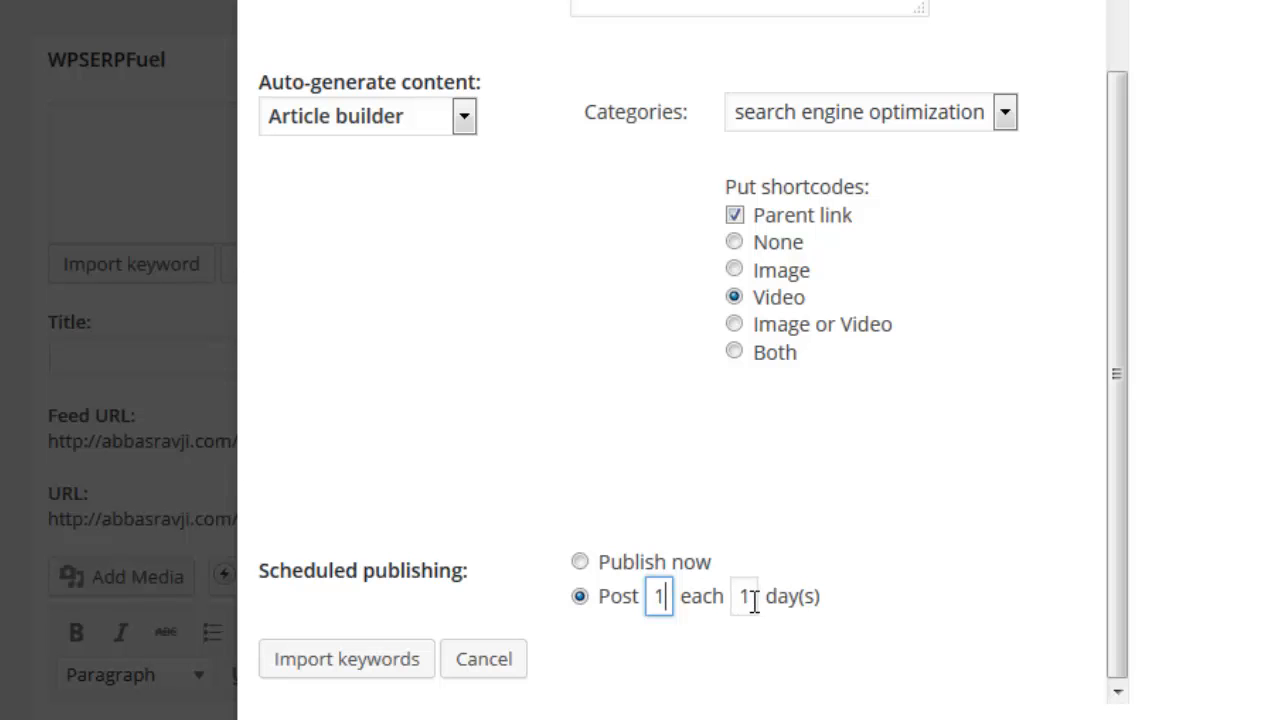
key("BackSpace")
type("2")
key("BackSpace")
type("1")
left_click(744, 600)
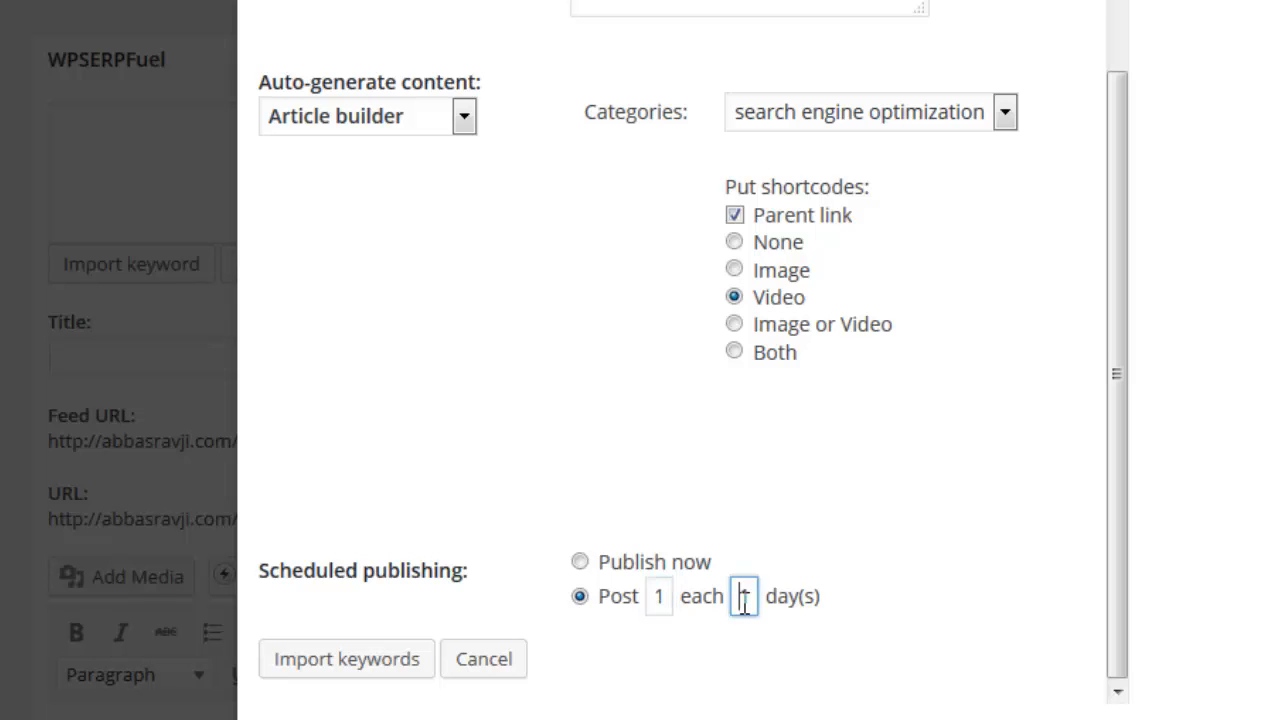
left_click(337, 660)
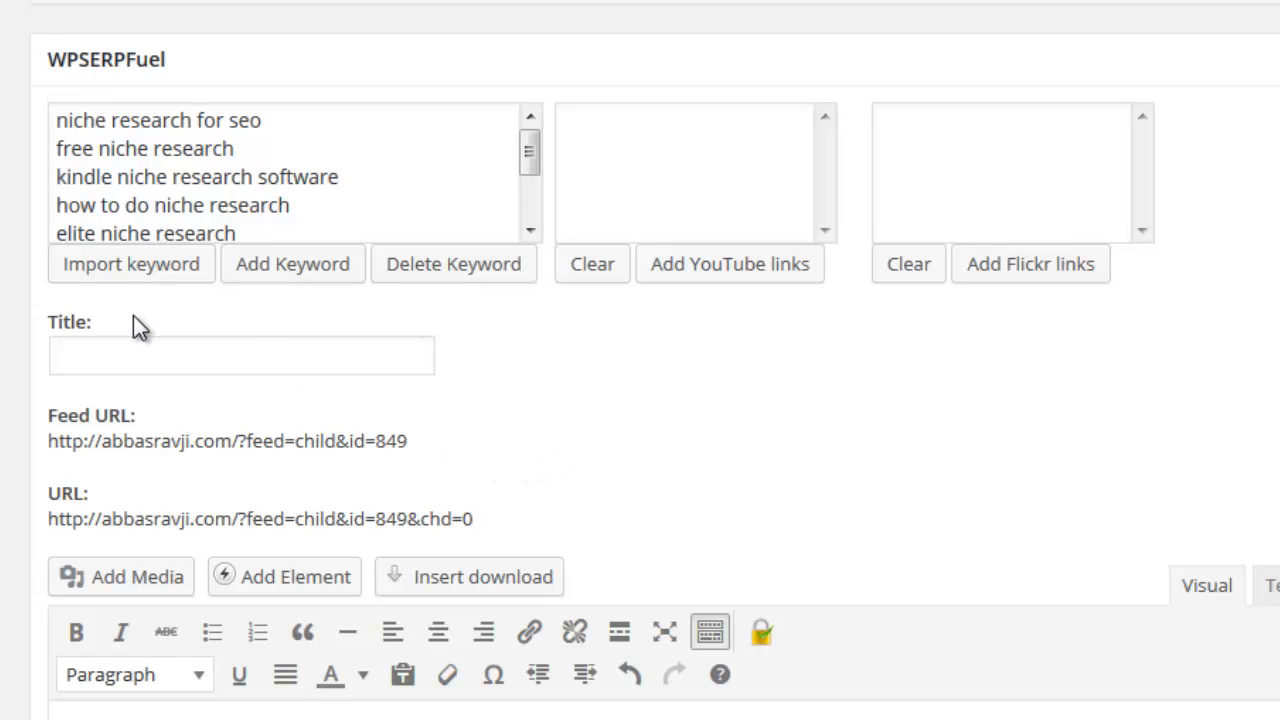
View the content generated for the first three imported keywords and return to "niche research for seo".
left_click(183, 123)
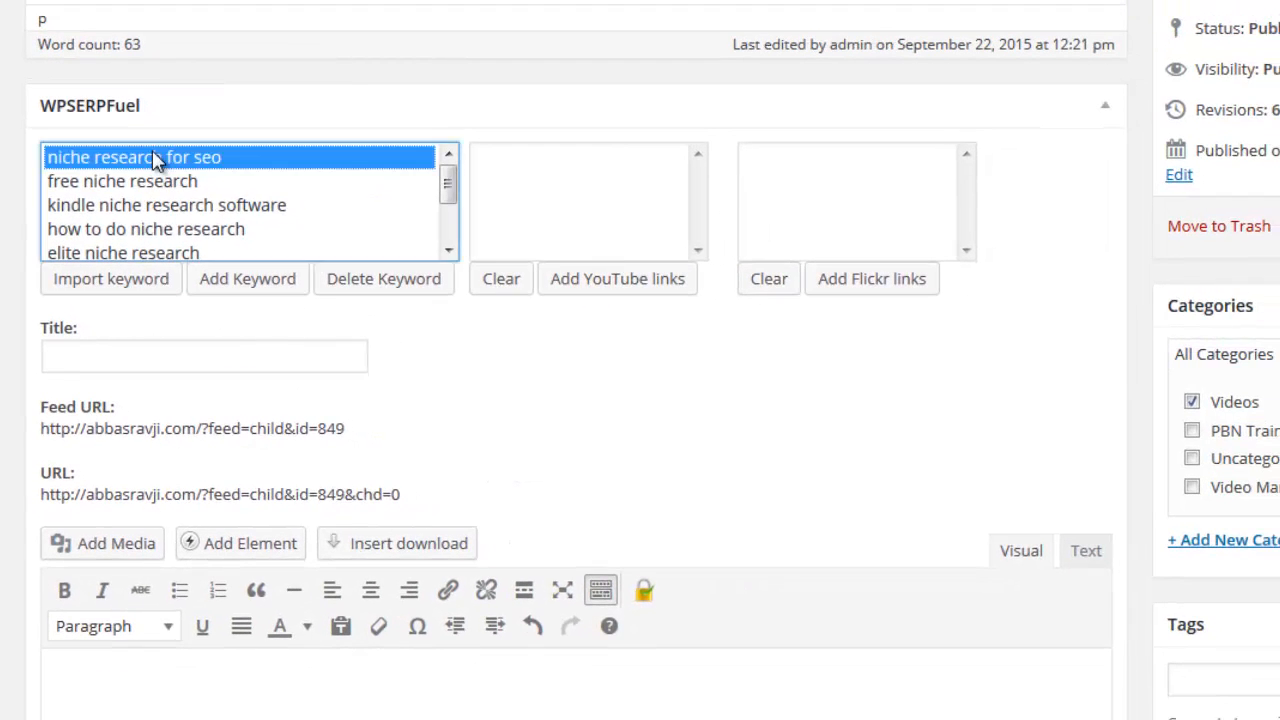
left_click(152, 181)
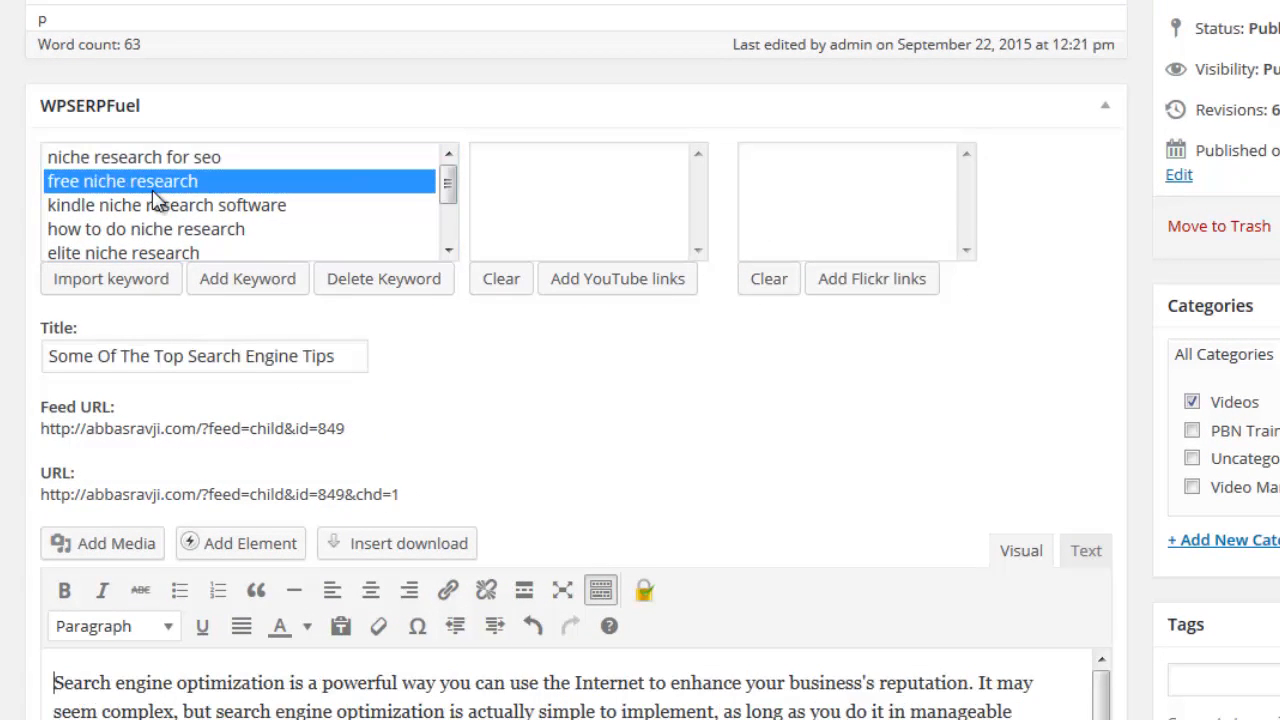
left_click(155, 210)
left_click(158, 160)
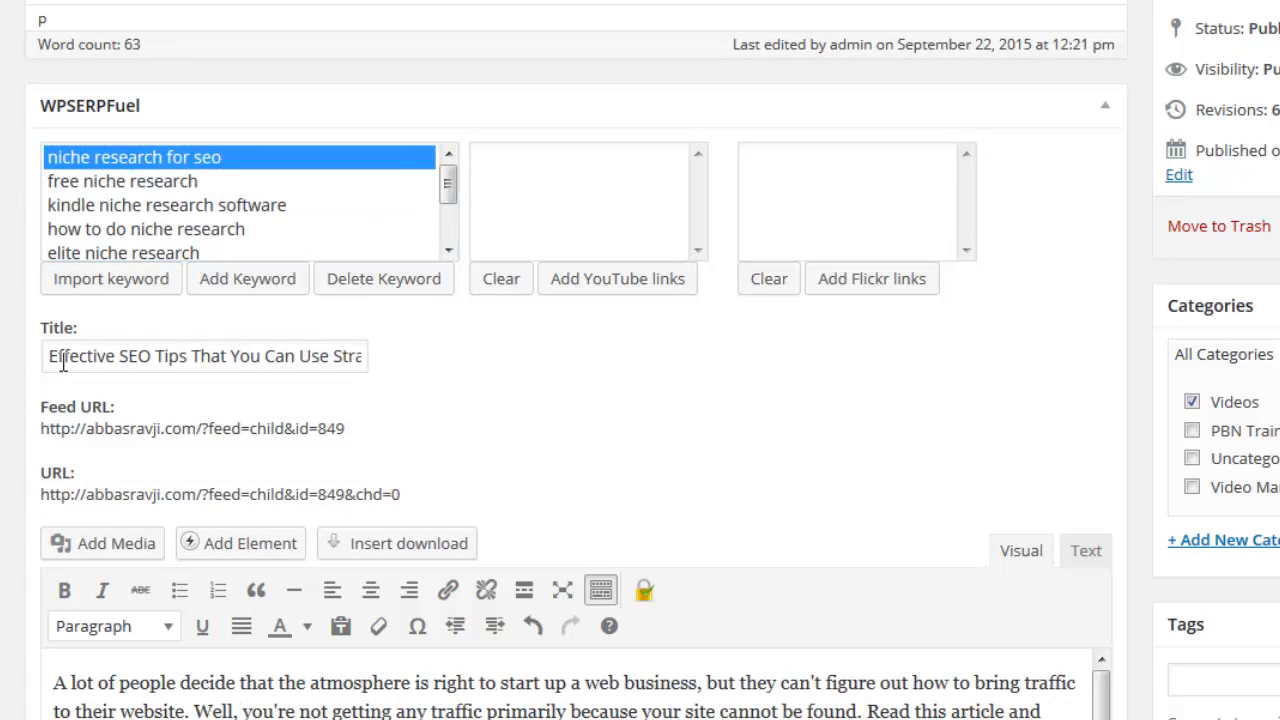
Delete the word "Away" at the end of the child post's title and enter it again.
left_click_drag(58, 357, 420, 357)
left_click(420, 357)
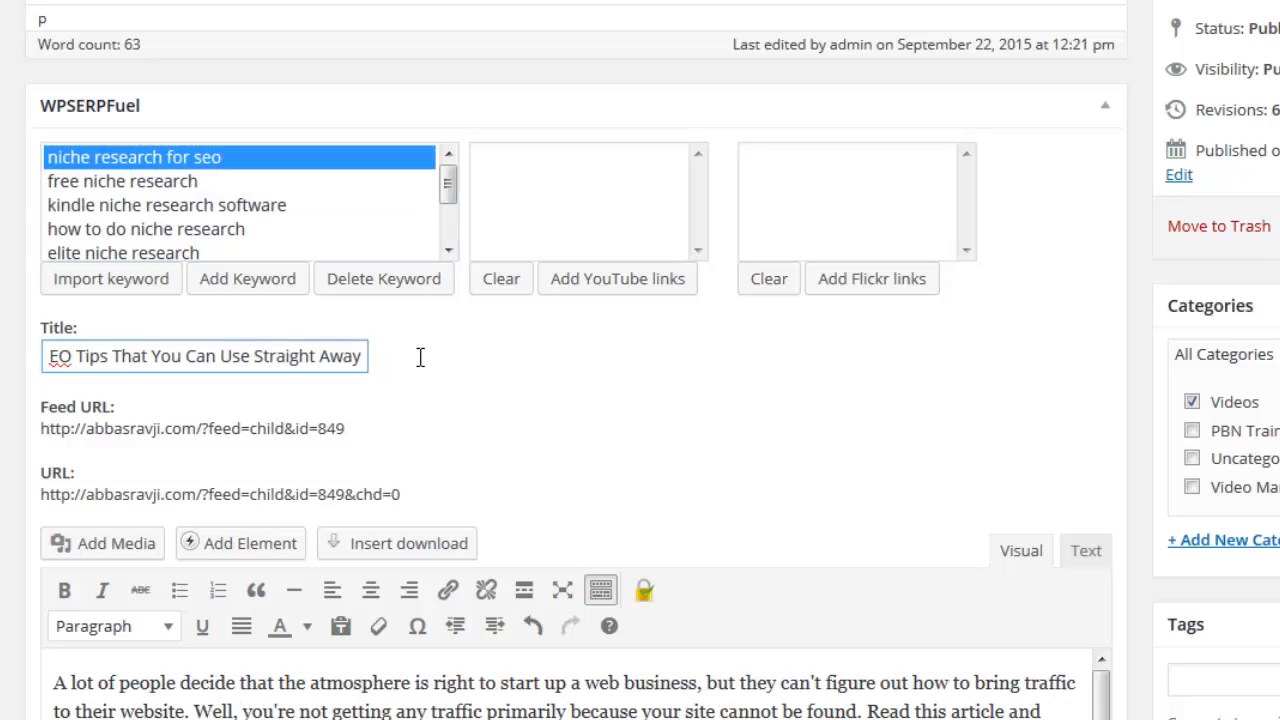
left_click(367, 356)
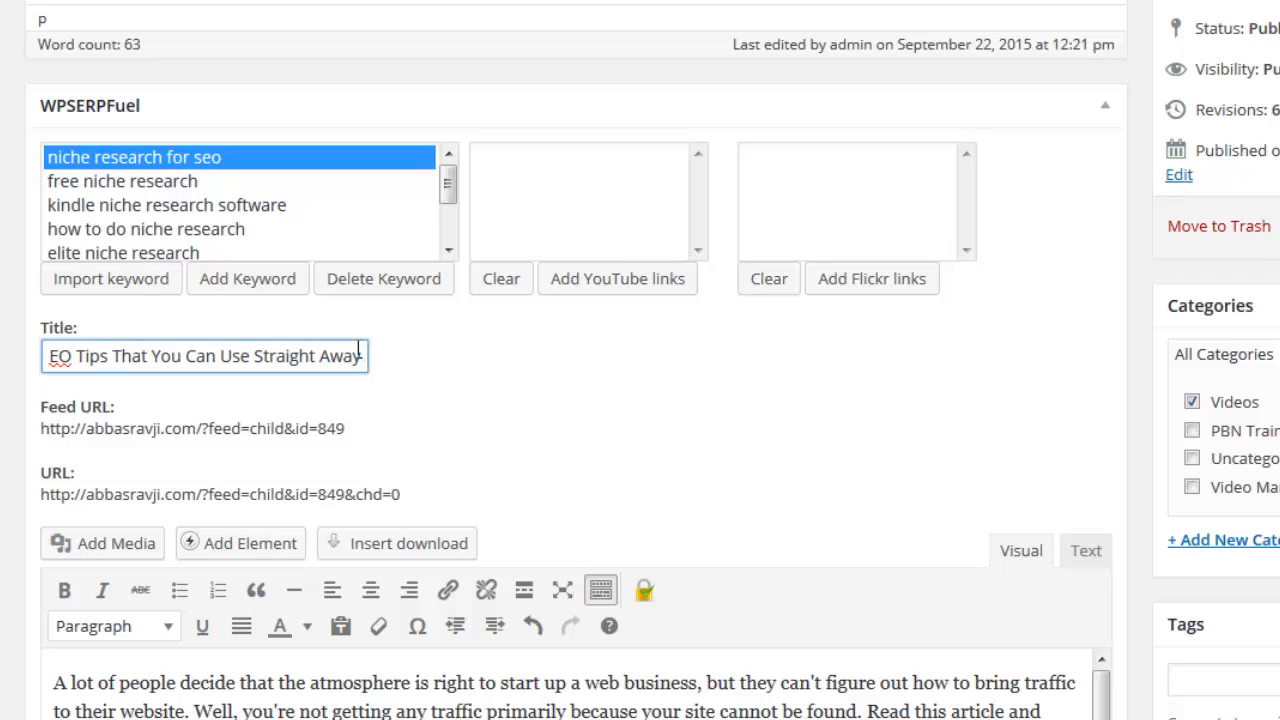
key("BackSpace")
key("BackSpace")
key("BackSpace")
key("BackSpace")
key("BackSpace")
type("Away")
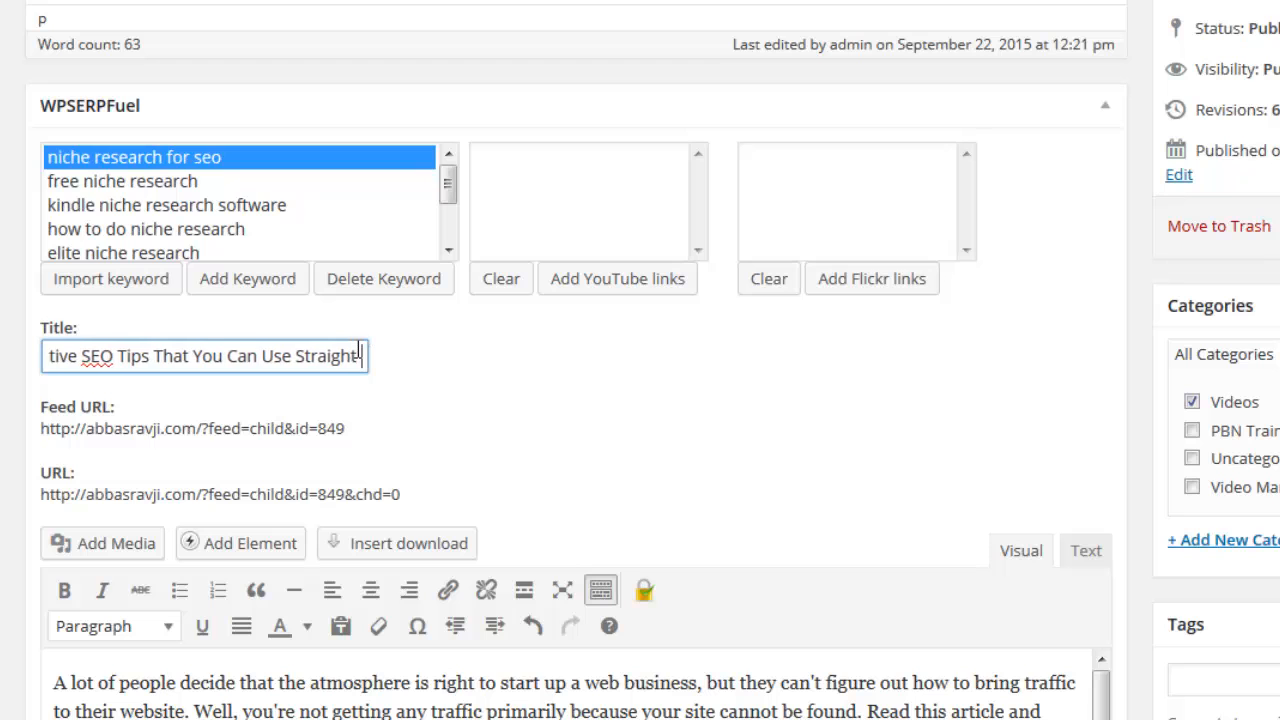
left_click(490, 383)
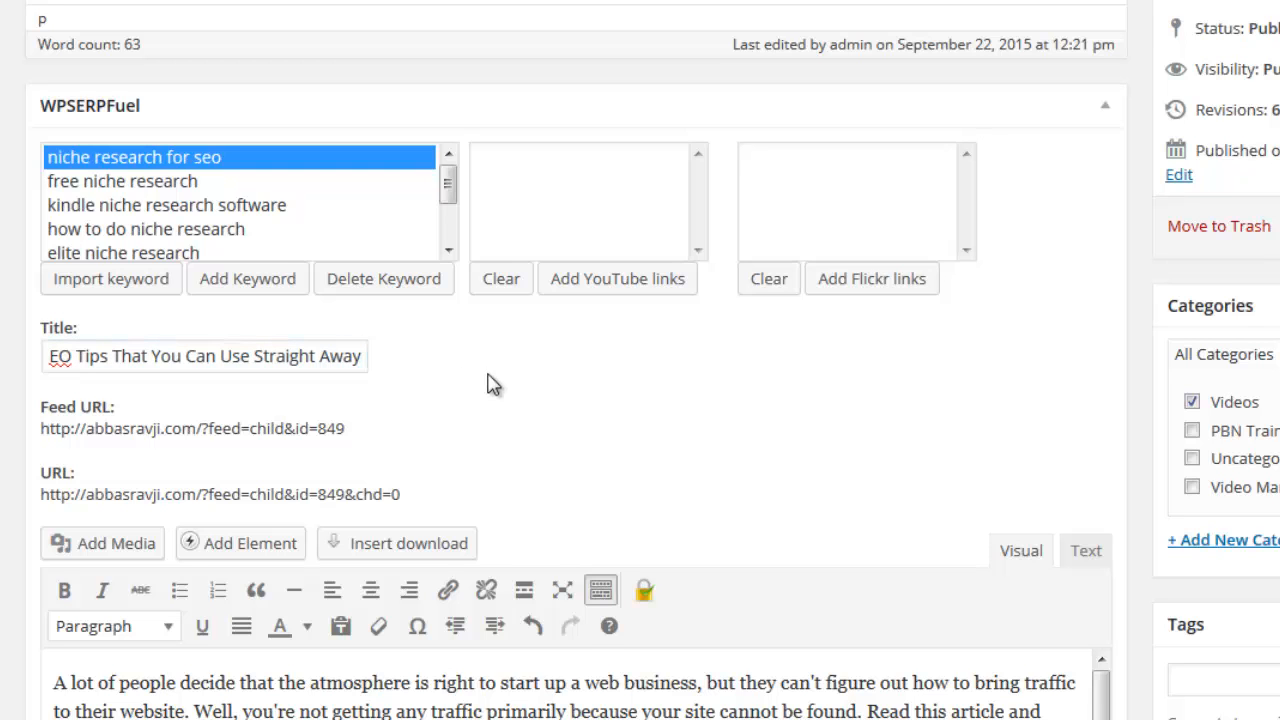
Examine the generated article text for "niche research for seo" and highlight its ###Link### and ###YouTube### shortcodes.
scroll(491, 380, "down", 4)
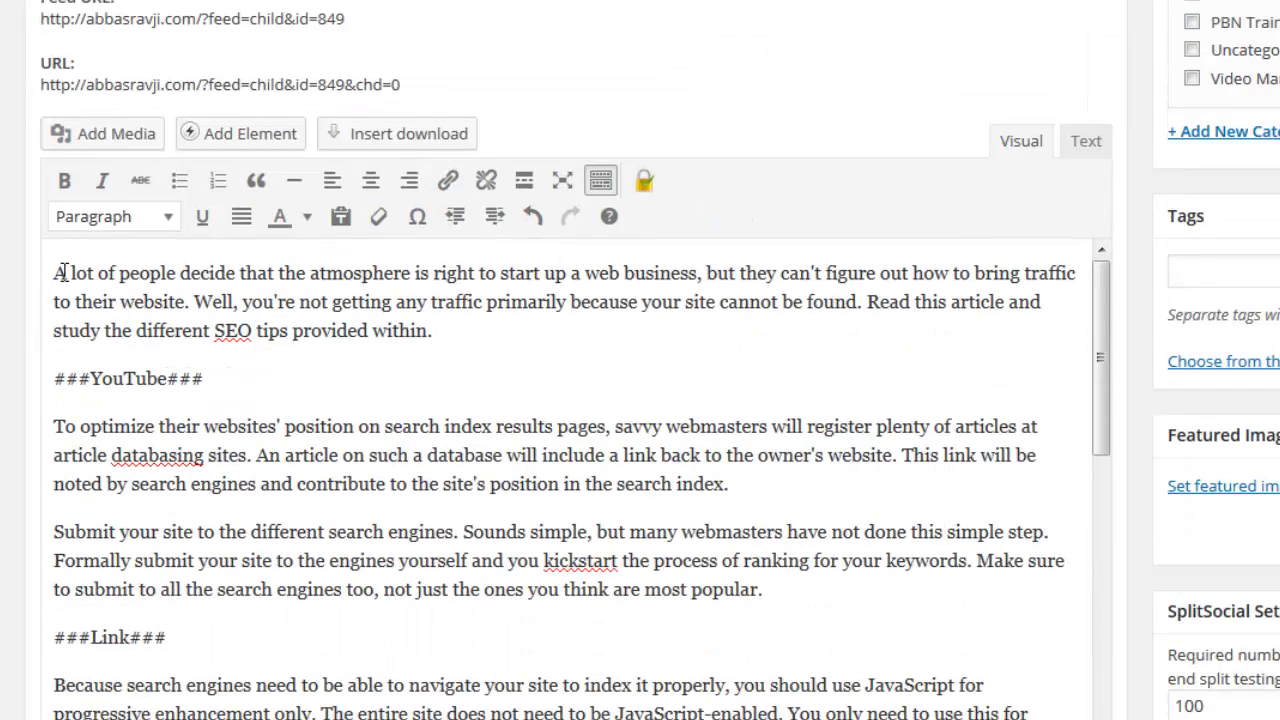
left_click_drag(62, 272, 300, 470)
left_click(301, 466)
scroll(288, 468, "down", 2)
scroll(290, 400, "up", 2)
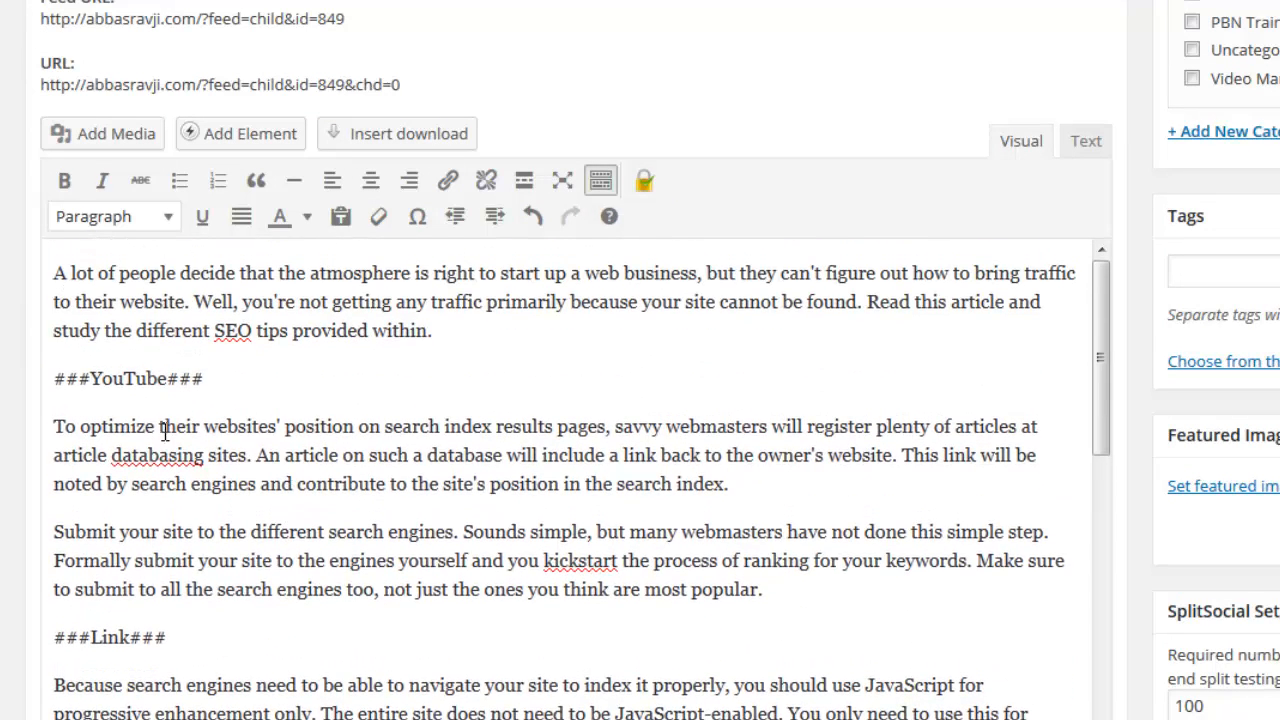
right_click(158, 467)
left_click(423, 368)
left_click_drag(186, 637, 43, 636)
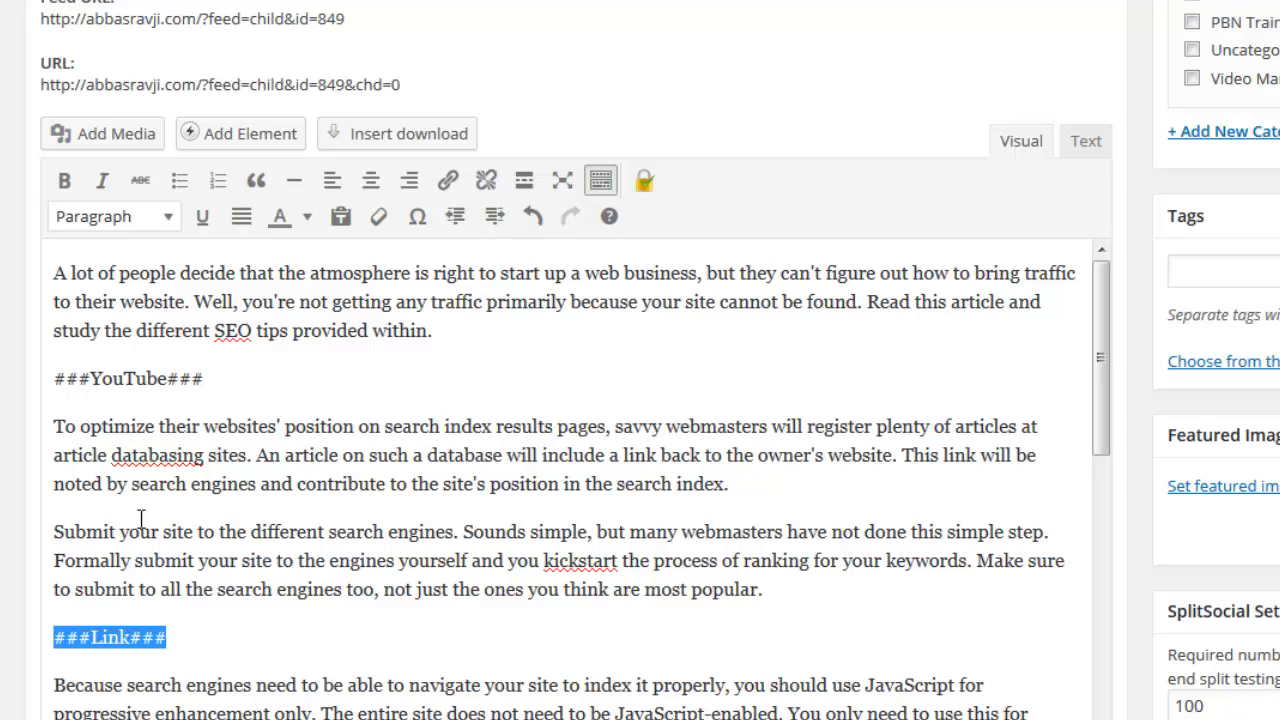
left_click_drag(245, 378, 41, 379)
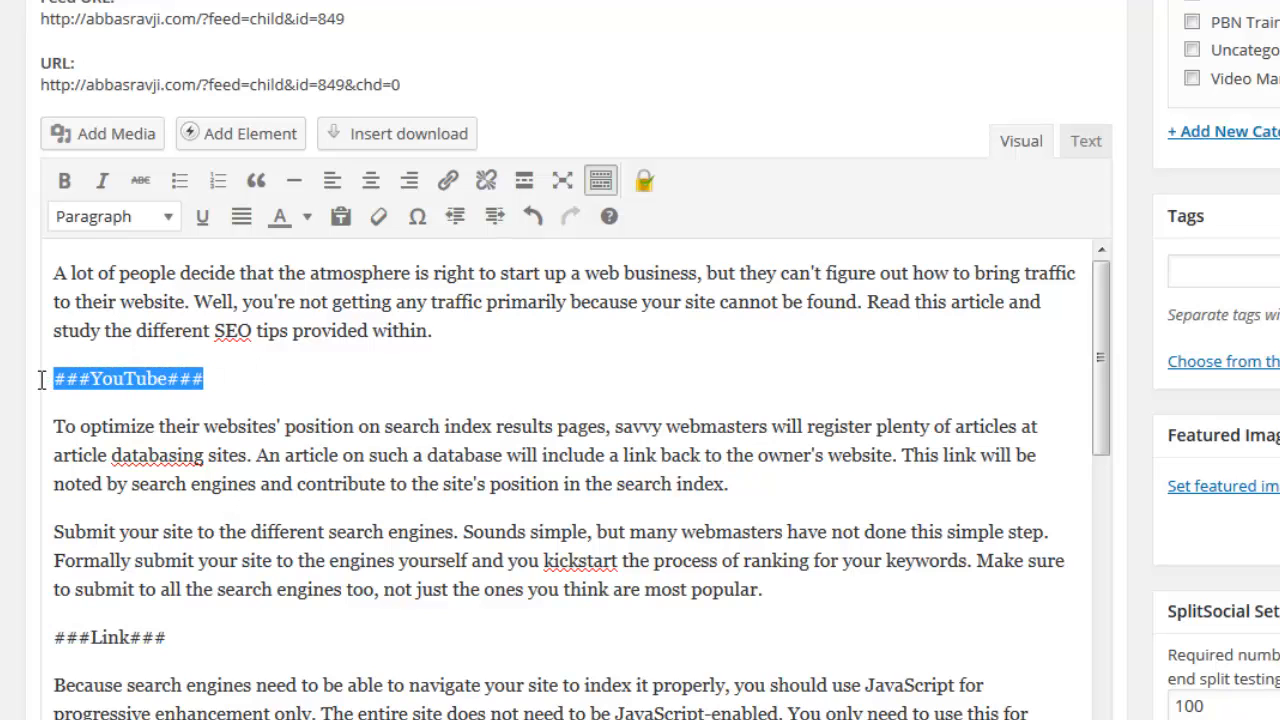
Start adding YouTube links to the "niche research for seo" keyword and search YouTube for "niche research".
scroll(617, 89, "up", 4)
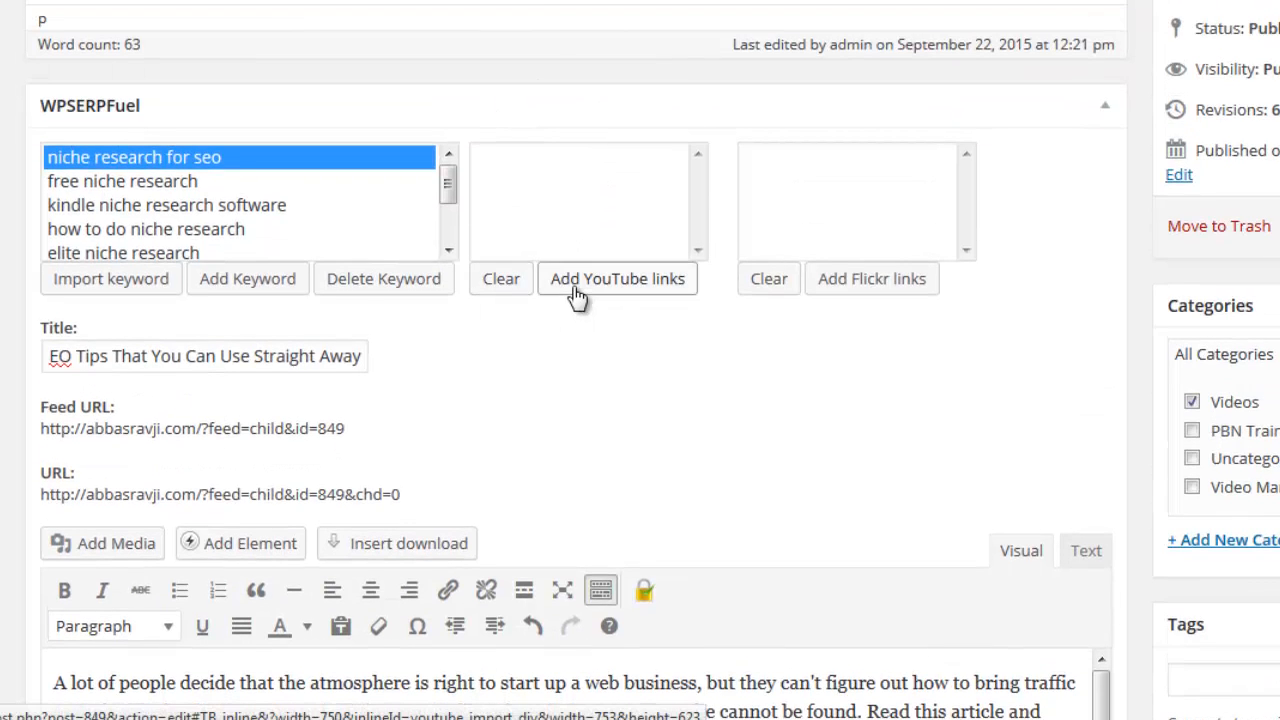
left_click(576, 292)
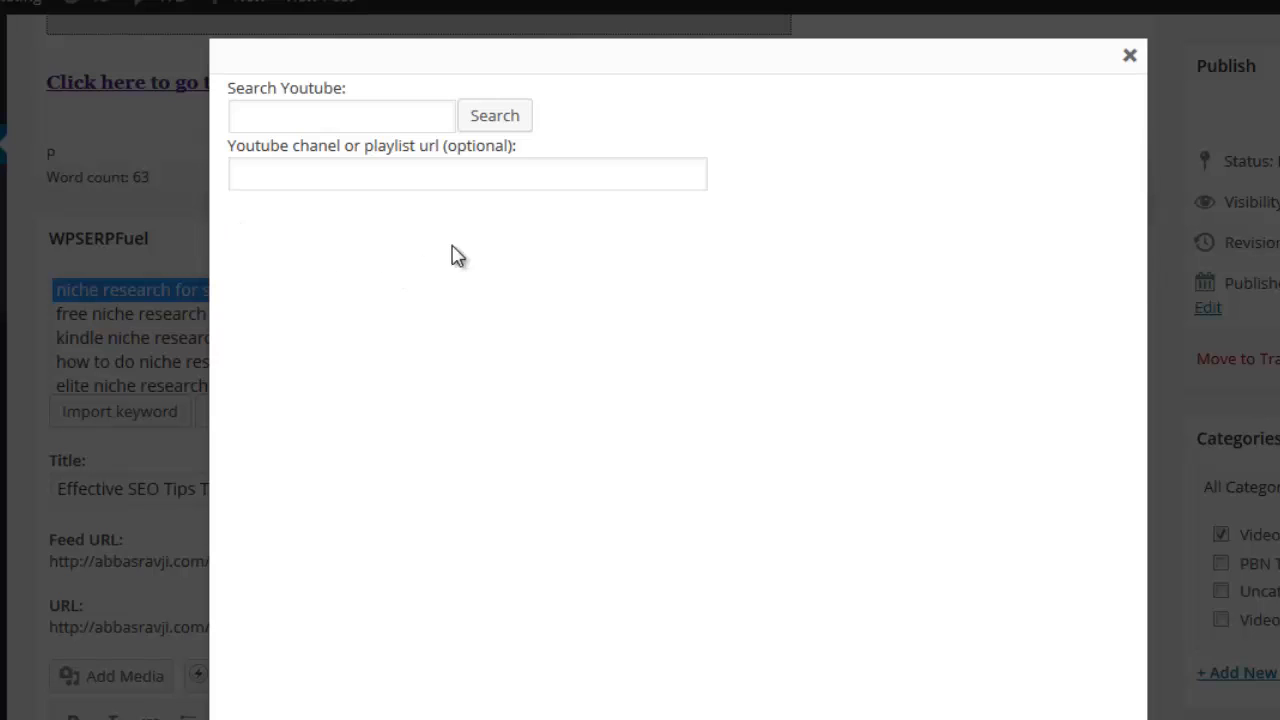
left_click(300, 178)
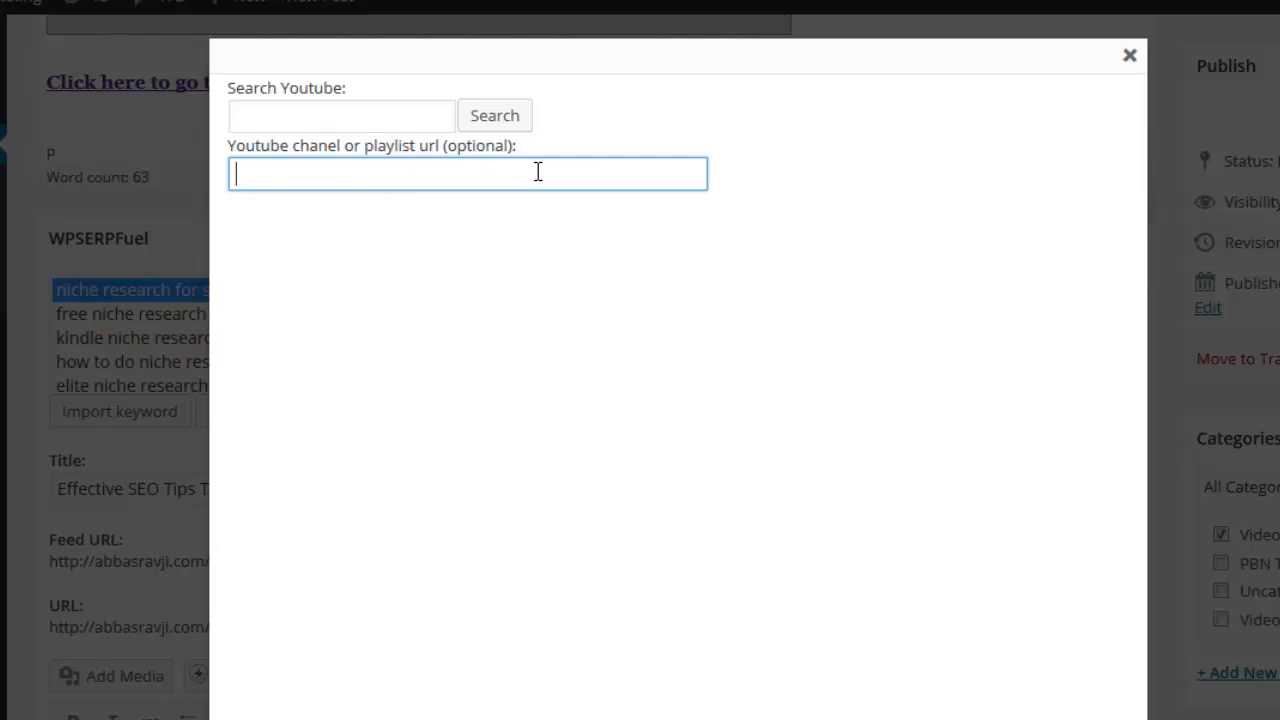
left_click(396, 128)
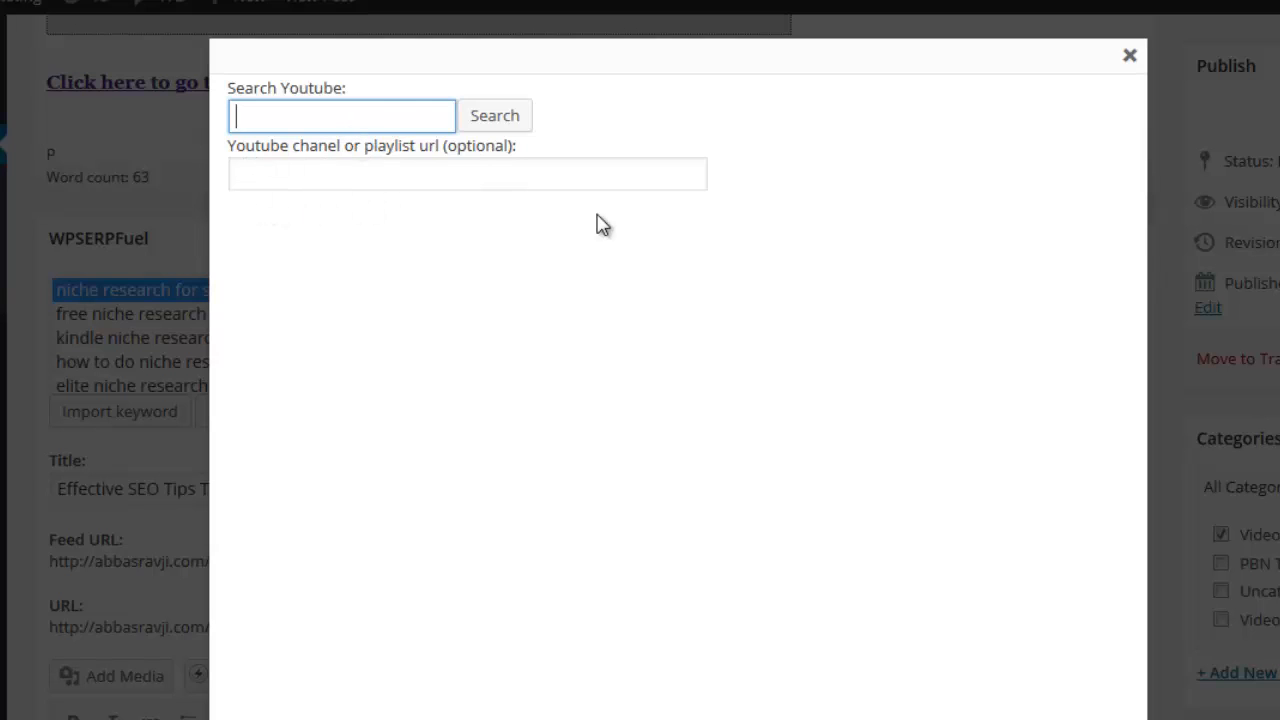
left_click(394, 116)
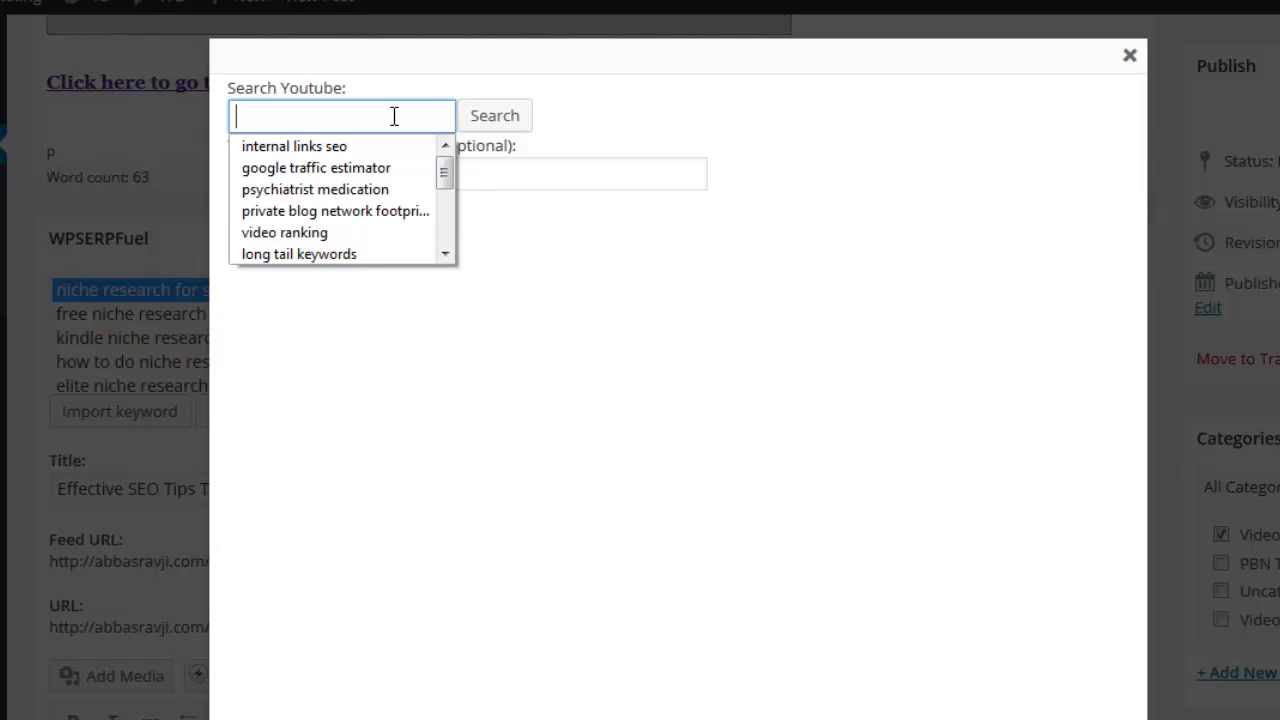
type("niche research")
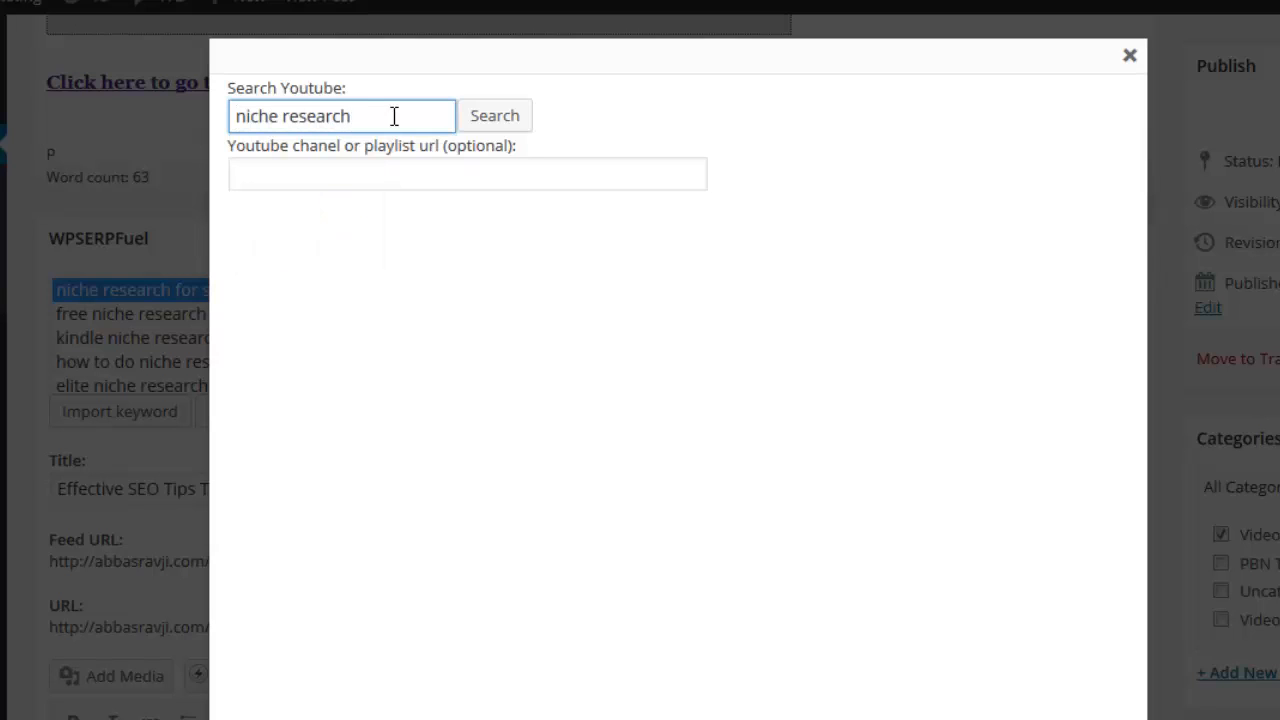
left_click(476, 126)
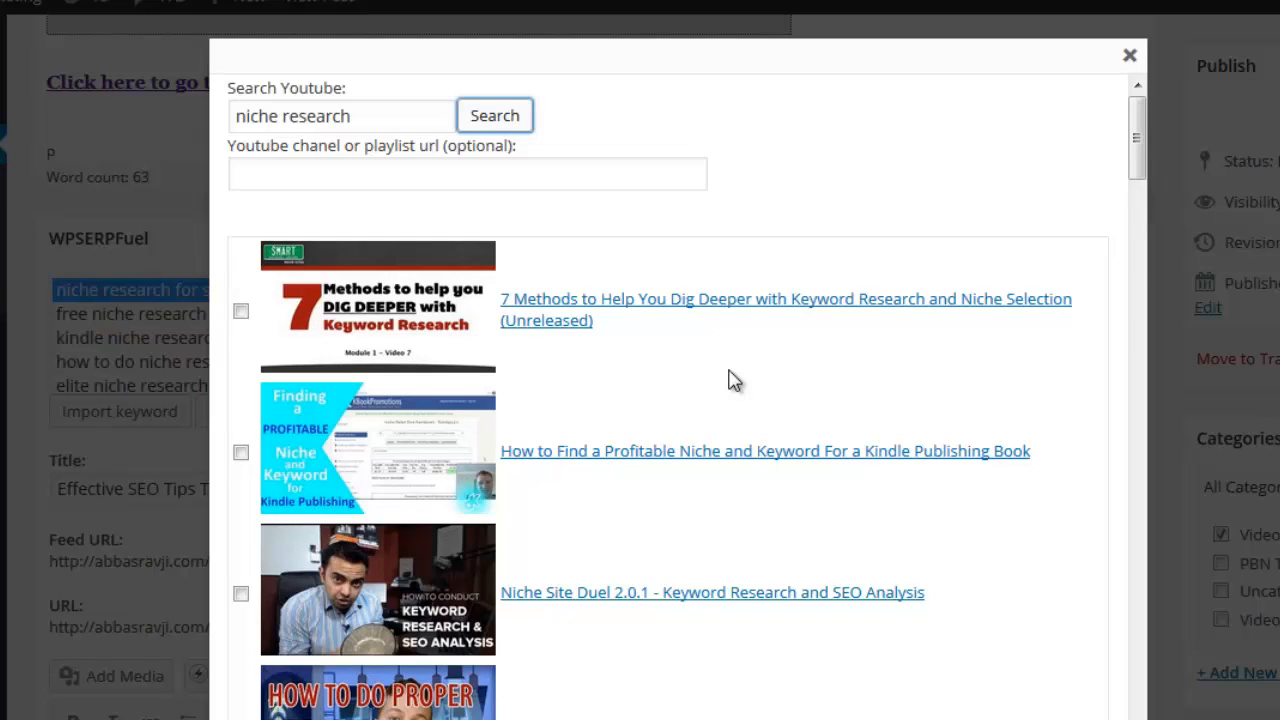
Select the first twelve videos in the YouTube results and add them as links to the "niche research for seo" keyword.
left_click(240, 311)
left_click(240, 455)
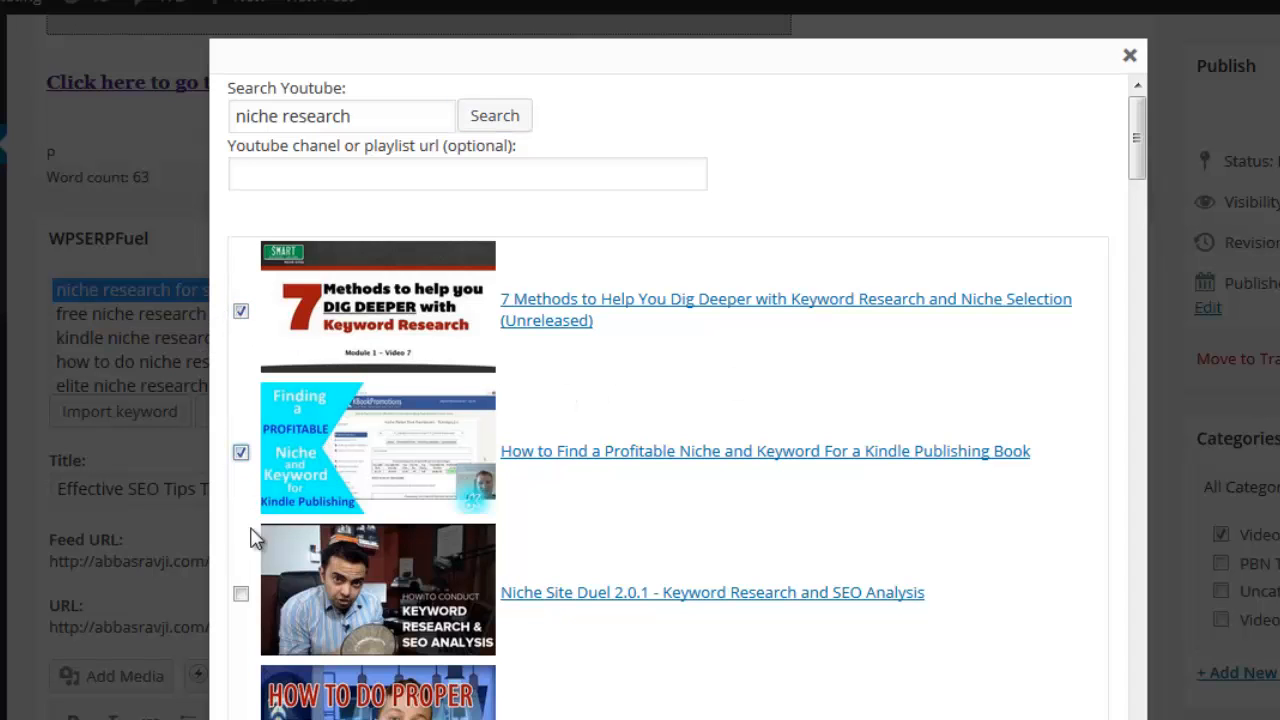
left_click(240, 595)
scroll(245, 500, "down", 3)
left_click(240, 477)
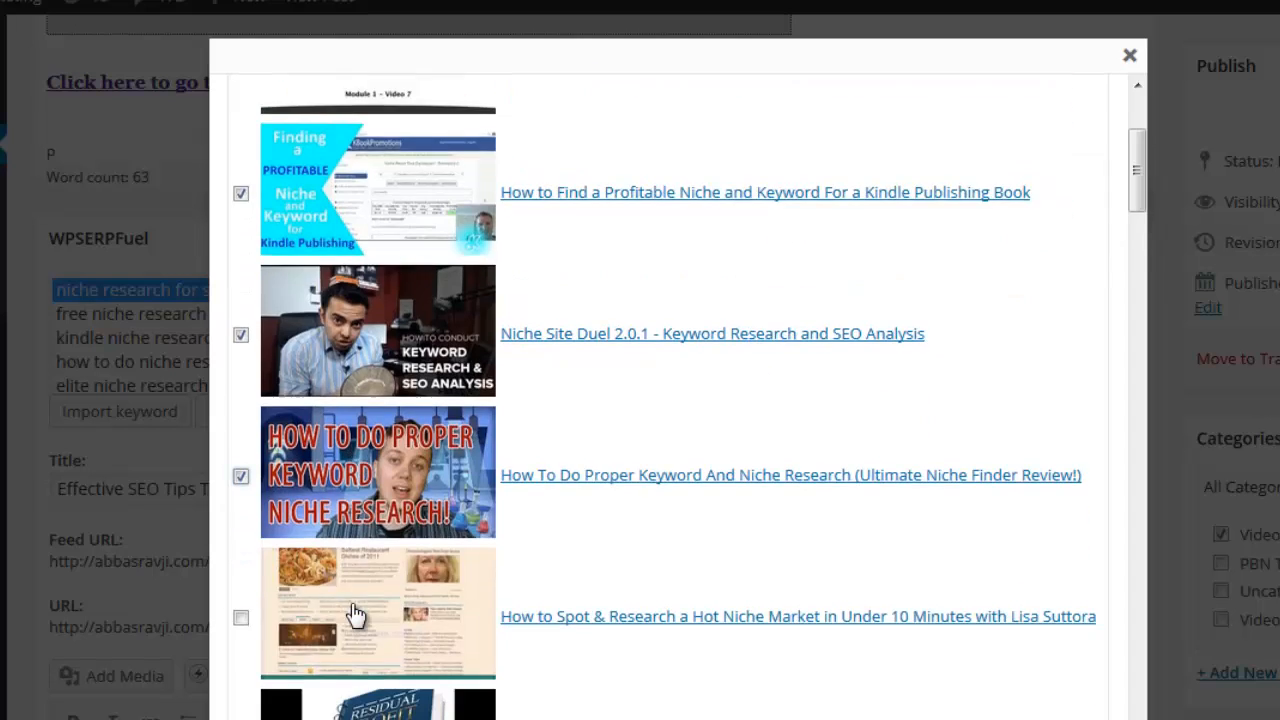
scroll(245, 500, "down", 1)
left_click(241, 553)
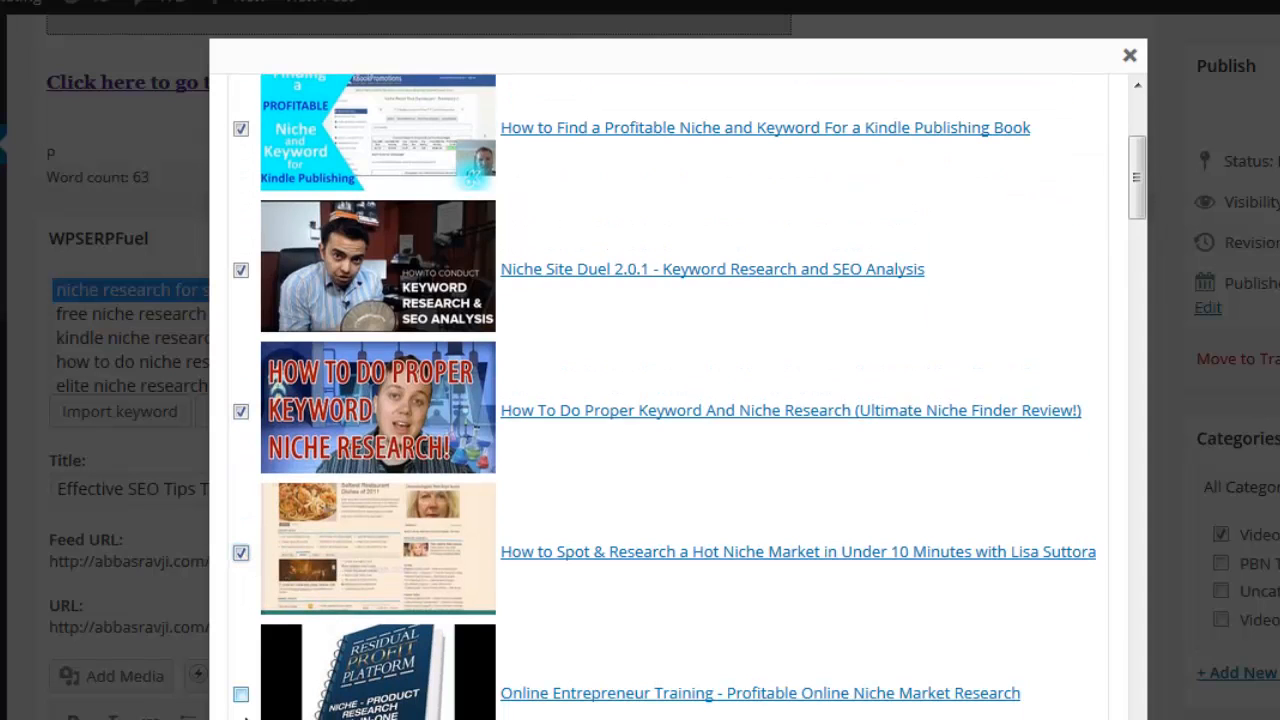
left_click(240, 694)
scroll(245, 700, "down", 3)
left_click(241, 577)
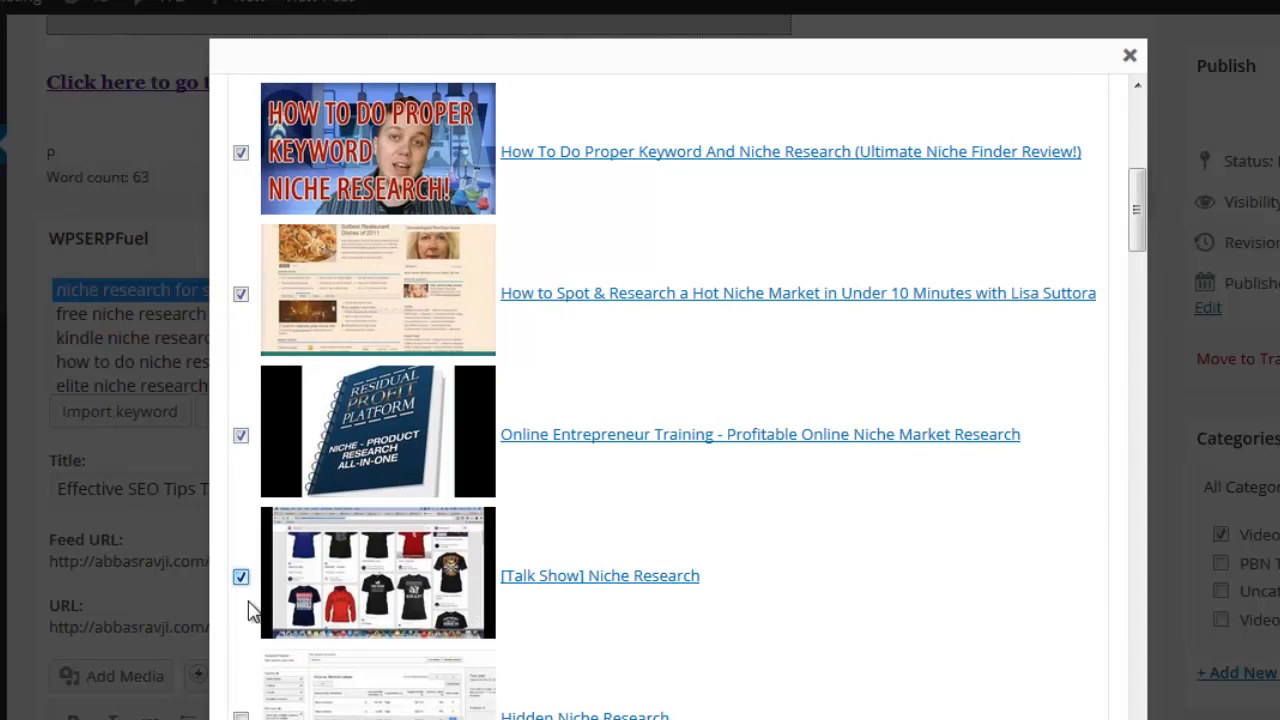
left_click(240, 715)
scroll(240, 700, "down", 3)
left_click(240, 537)
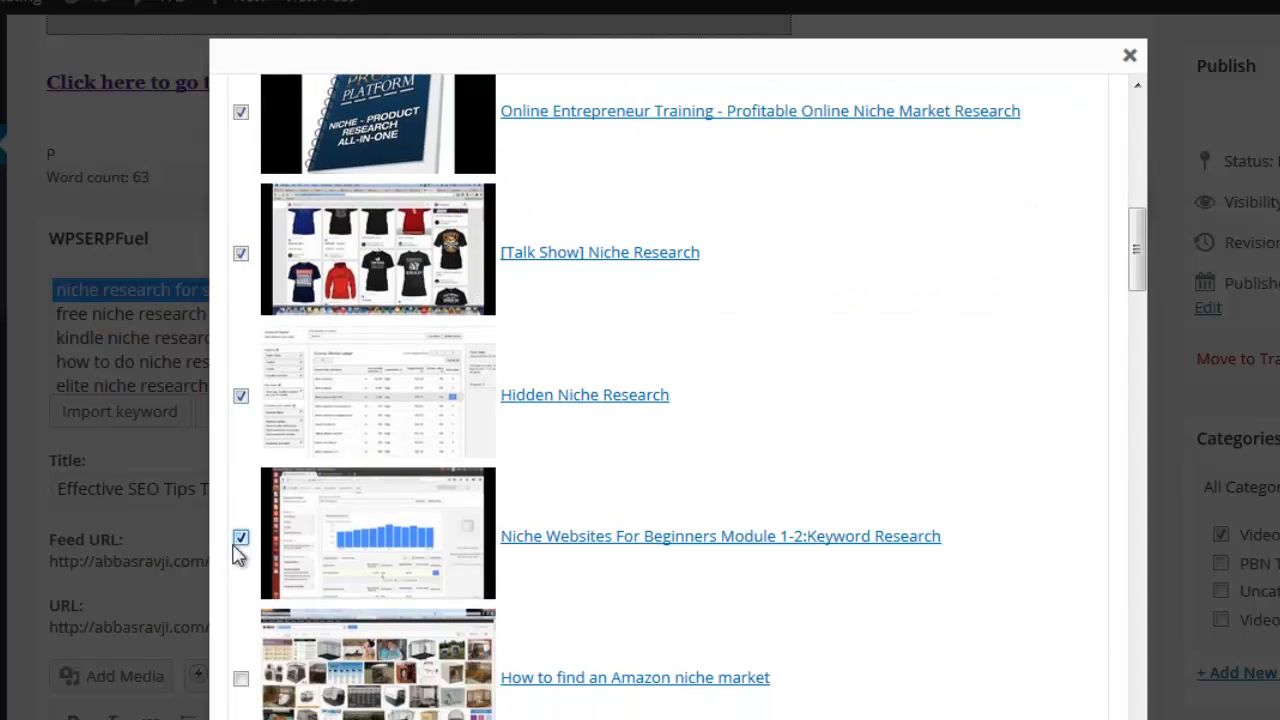
left_click(241, 678)
scroll(243, 686, "down", 3)
left_click(241, 496)
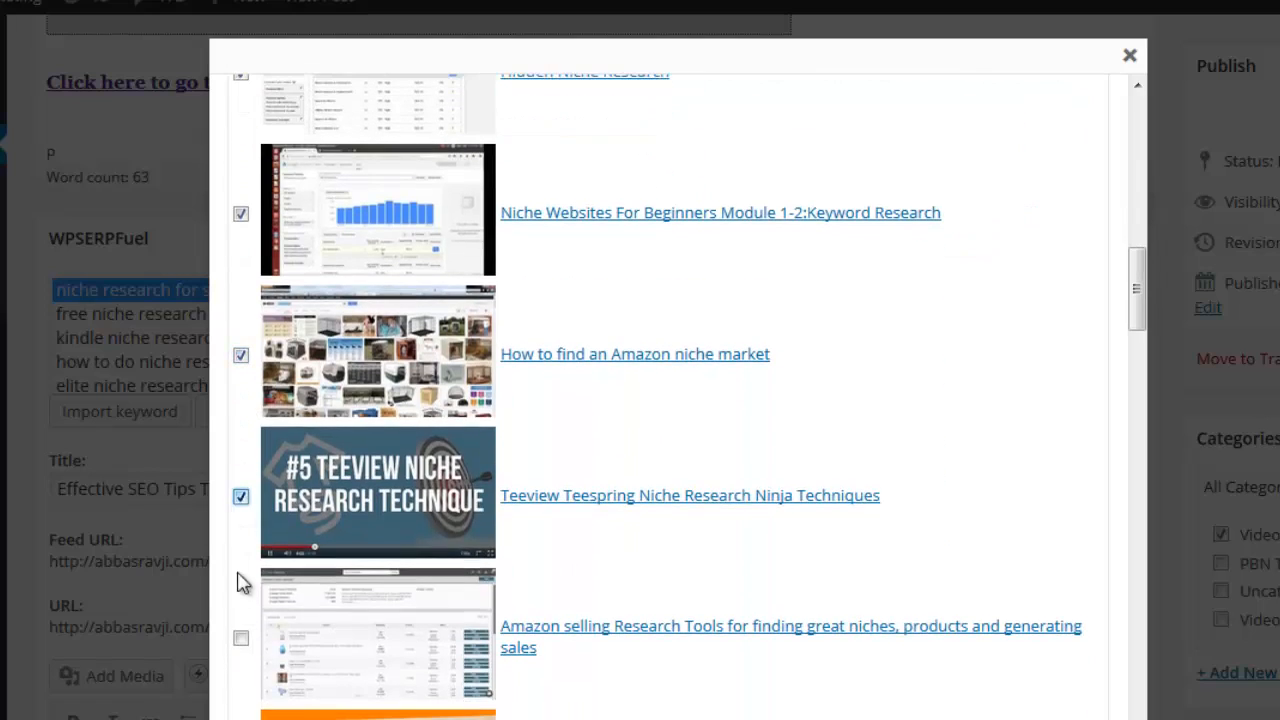
left_click(241, 637)
scroll(243, 645, "down", 15)
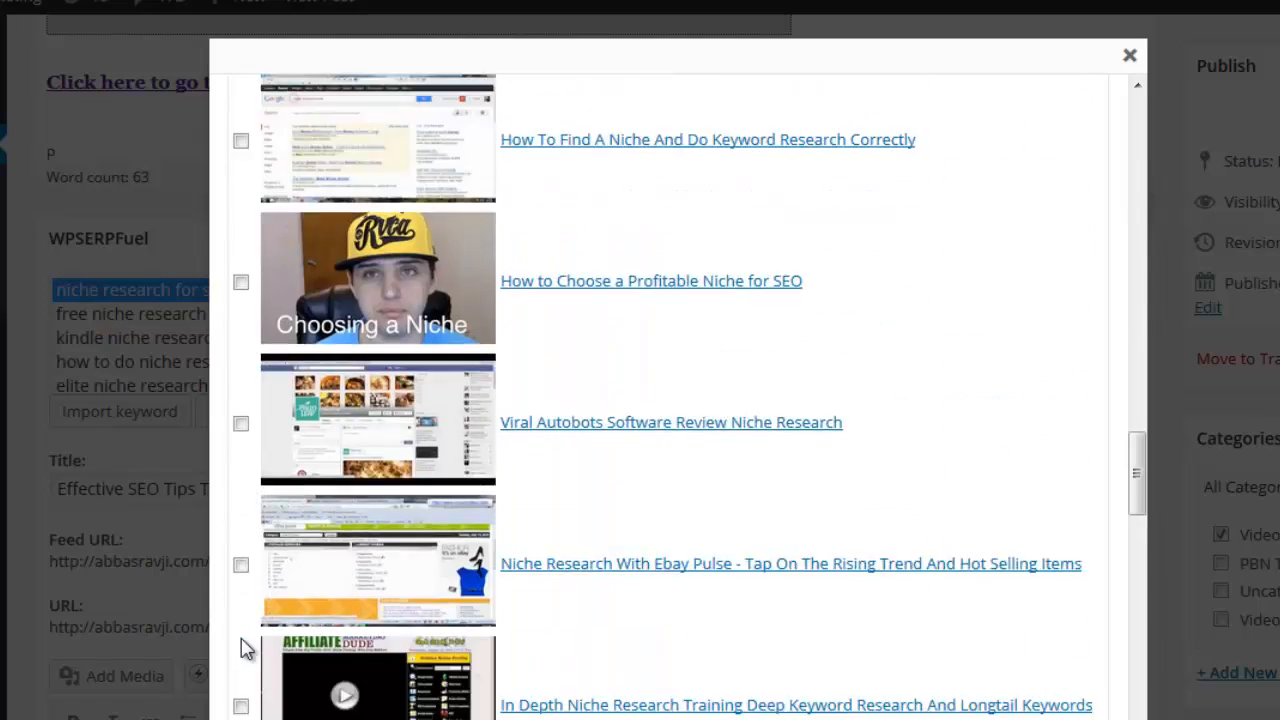
scroll(243, 648, "down", 15)
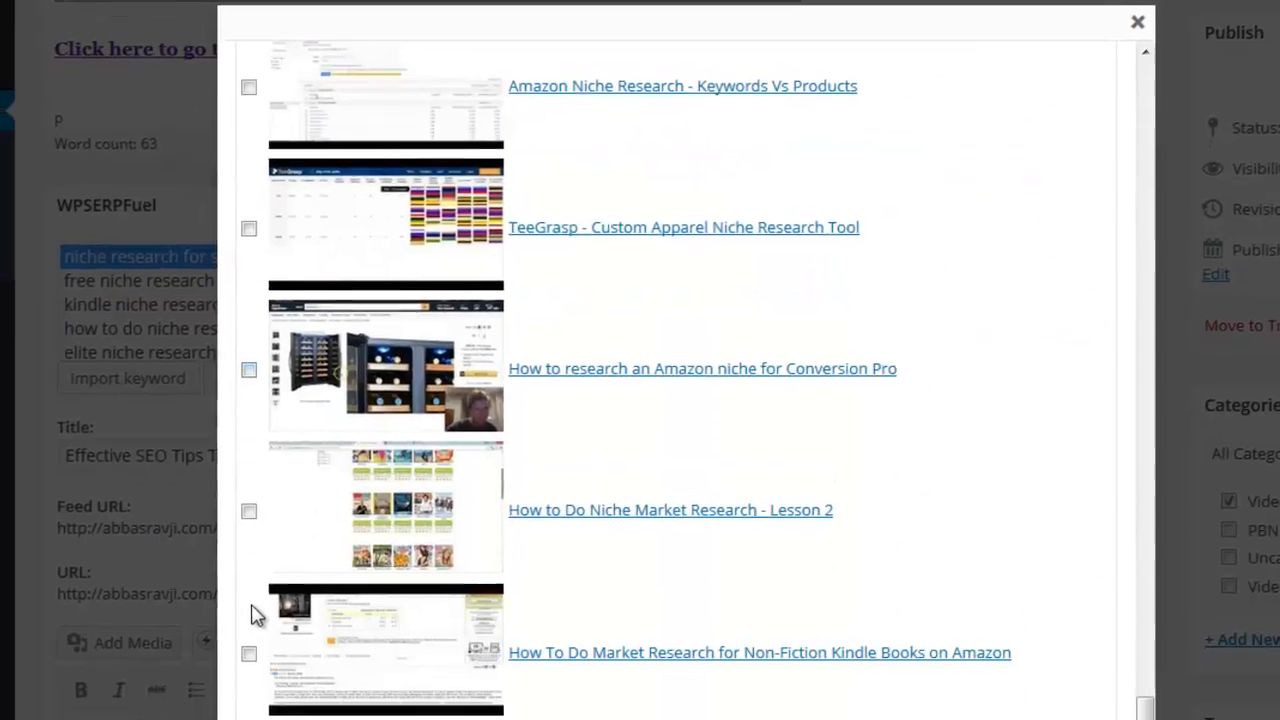
left_click(289, 680)
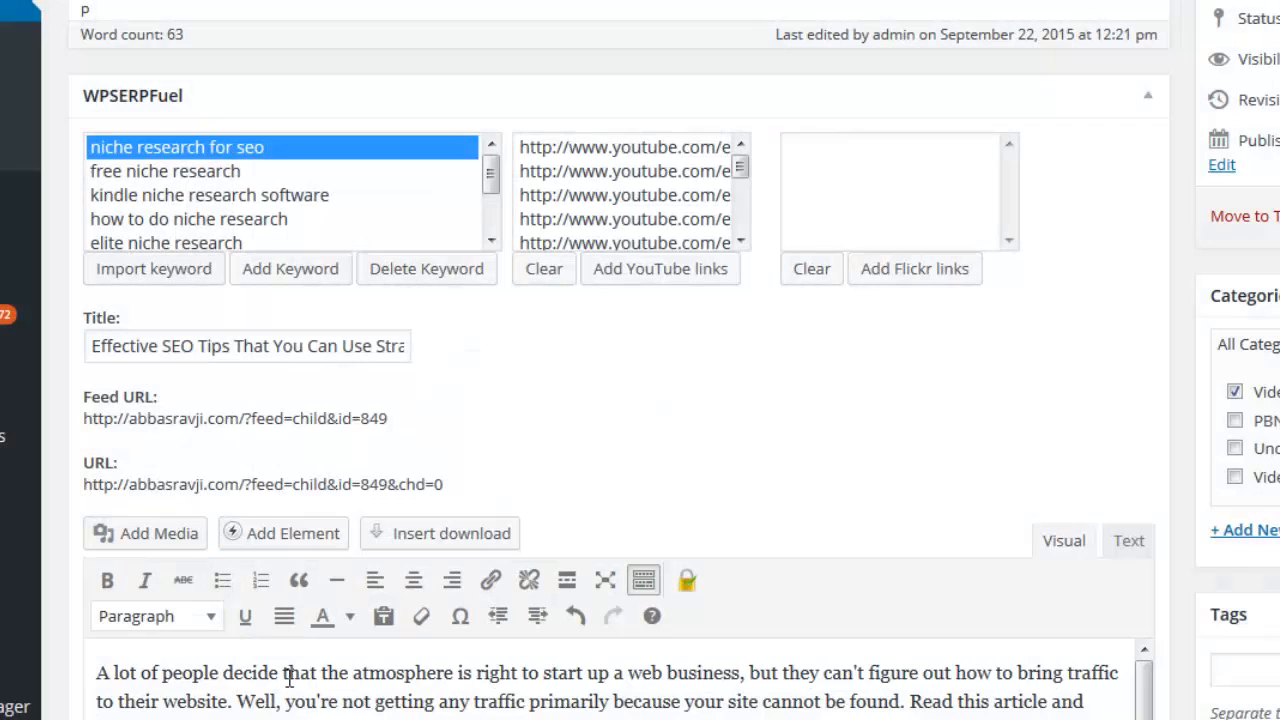
mouse_move(743, 171)
left_mouse_down()
mouse_move(745, 243)
mouse_move(752, 170)
left_mouse_up()
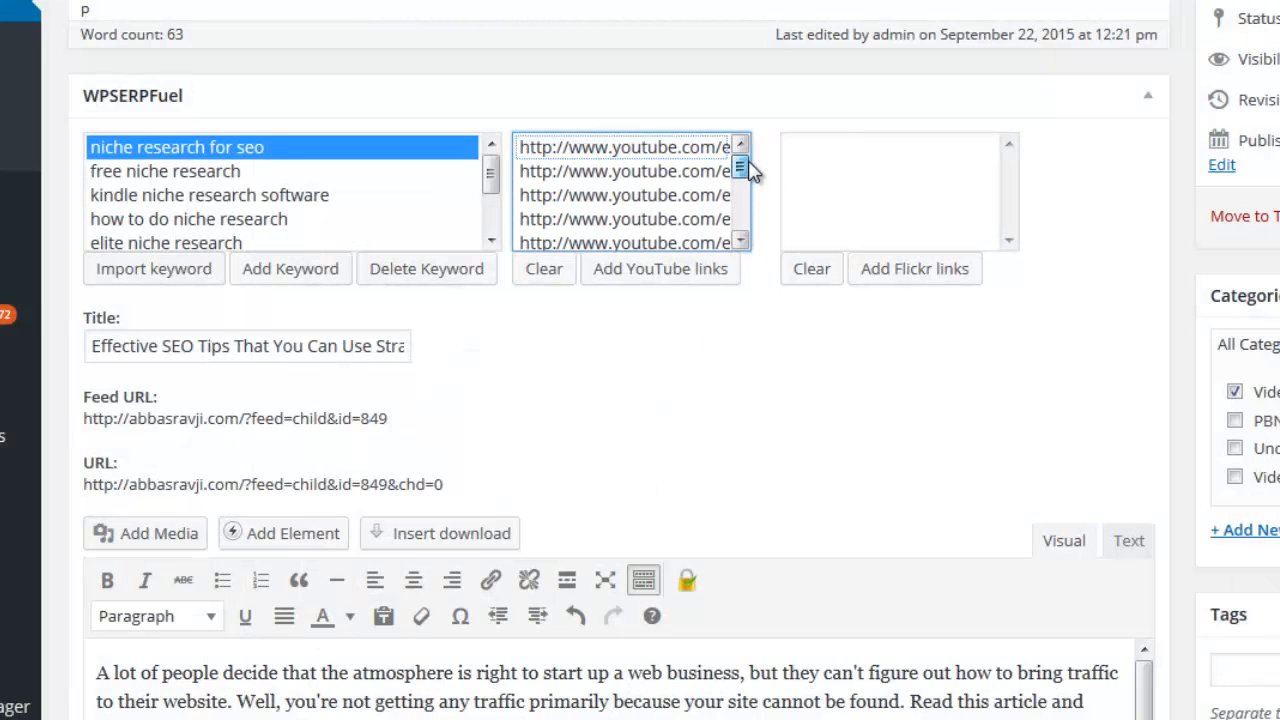
Search Flickr for "niche research", look through the image results and close the search without adding any.
left_click(912, 272)
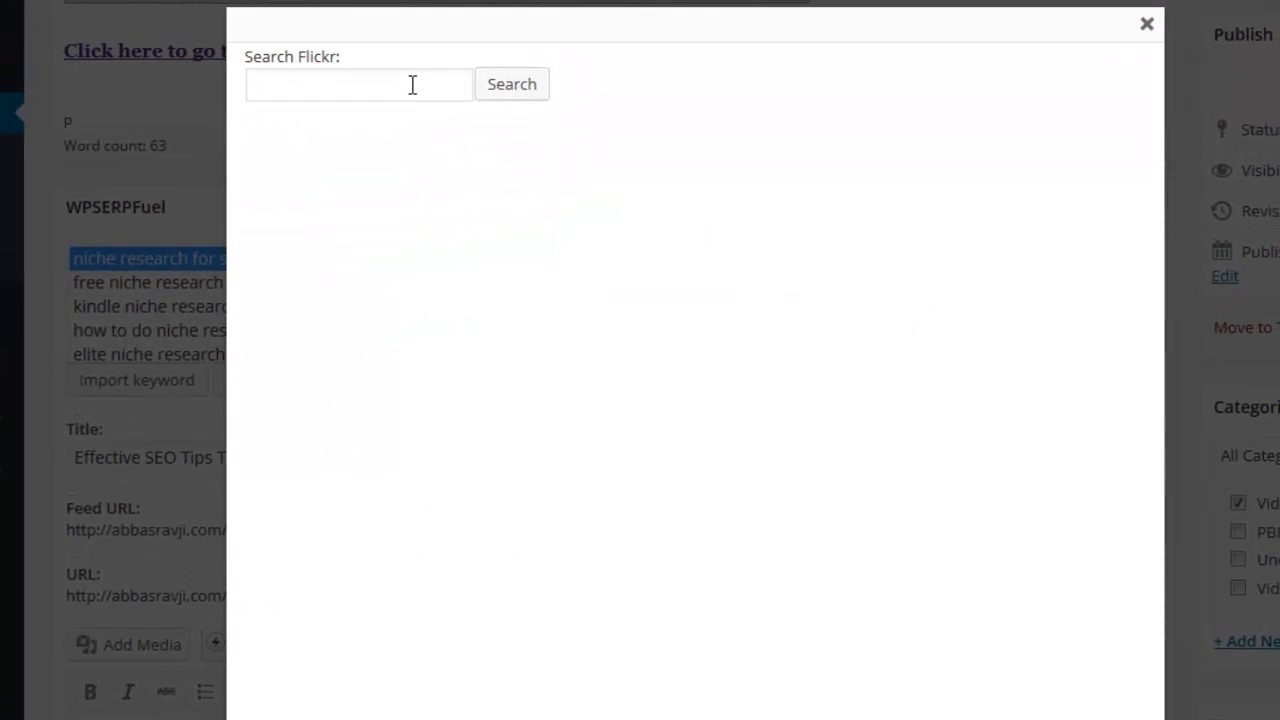
left_click(412, 85)
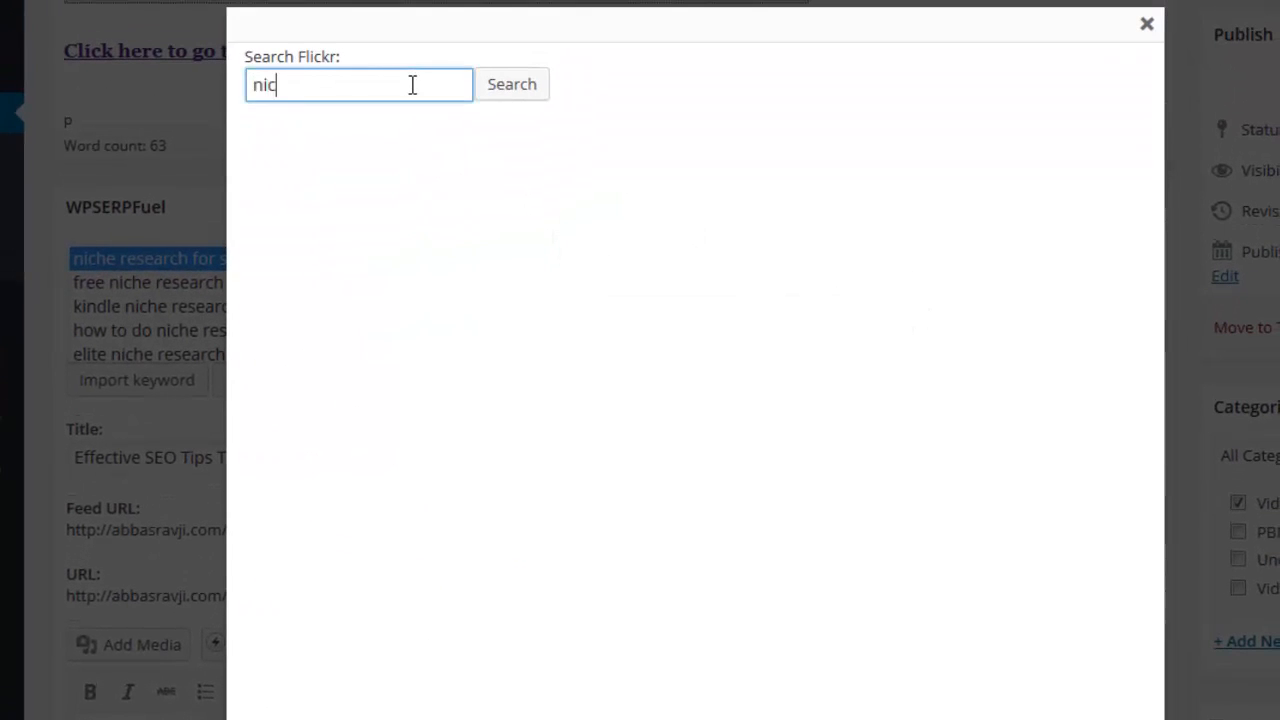
type("niche researt")
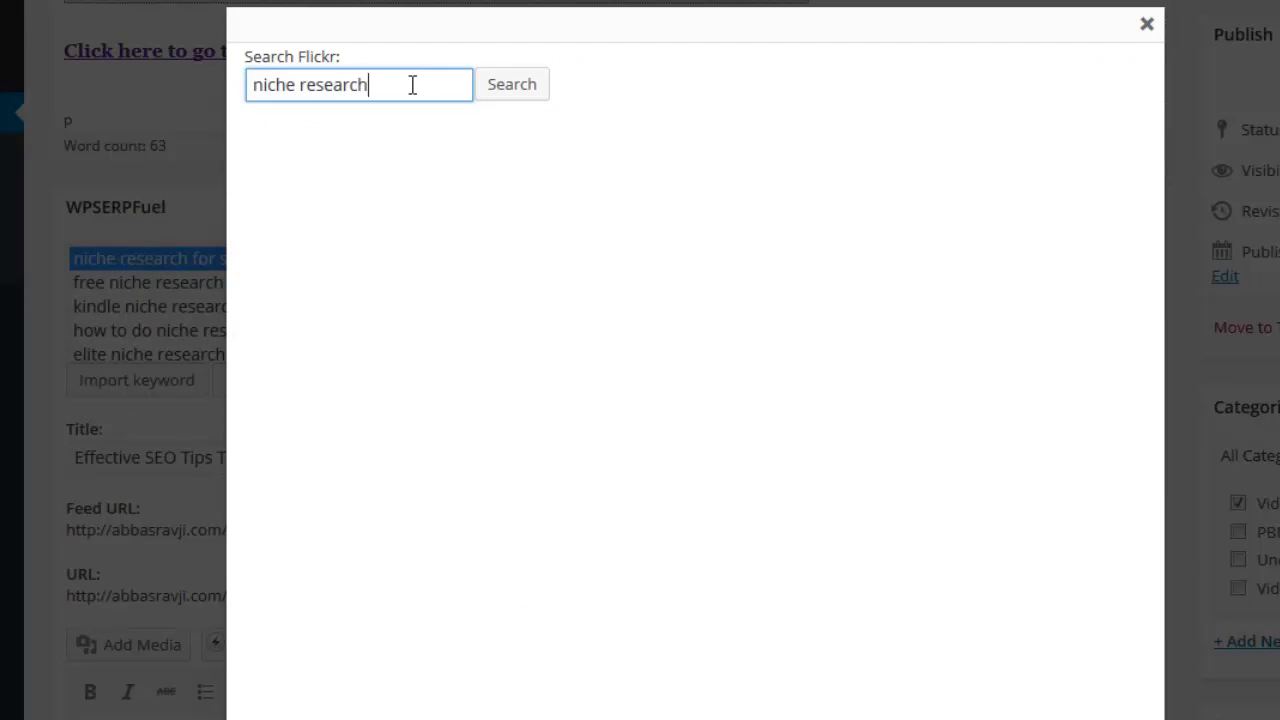
left_click(498, 95)
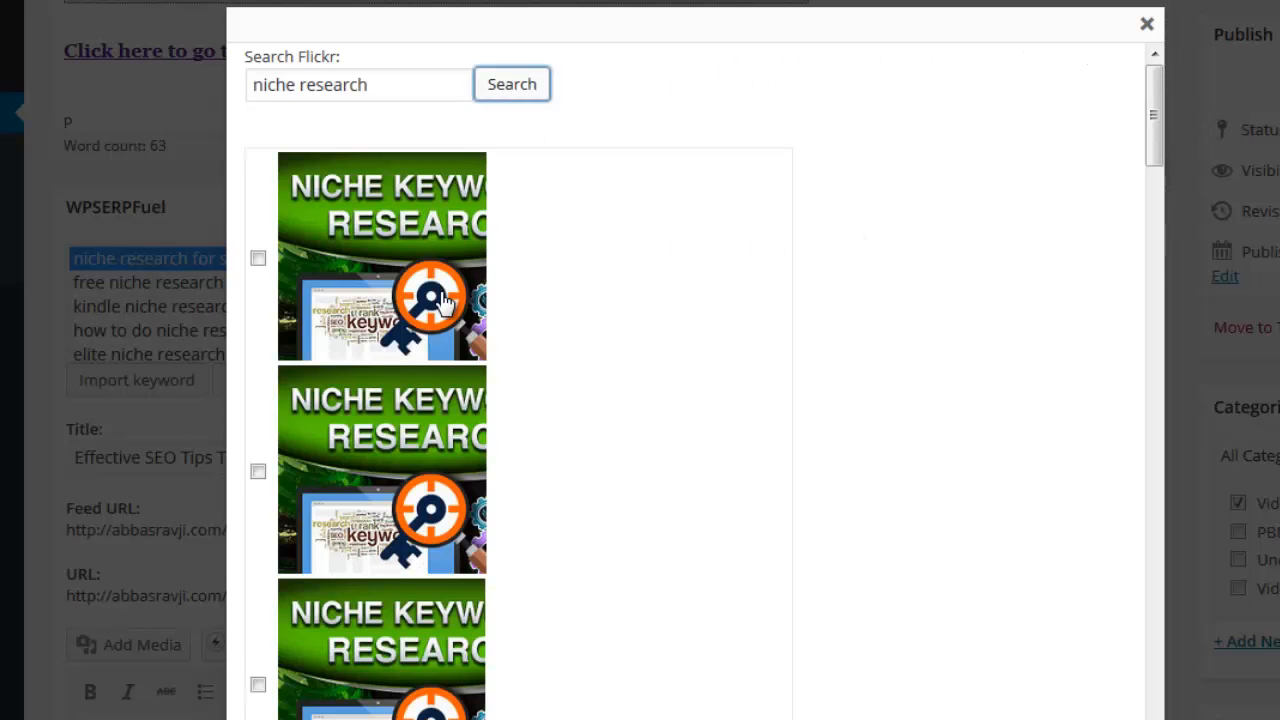
scroll(450, 305, "down", 3)
scroll(450, 305, "down", 20)
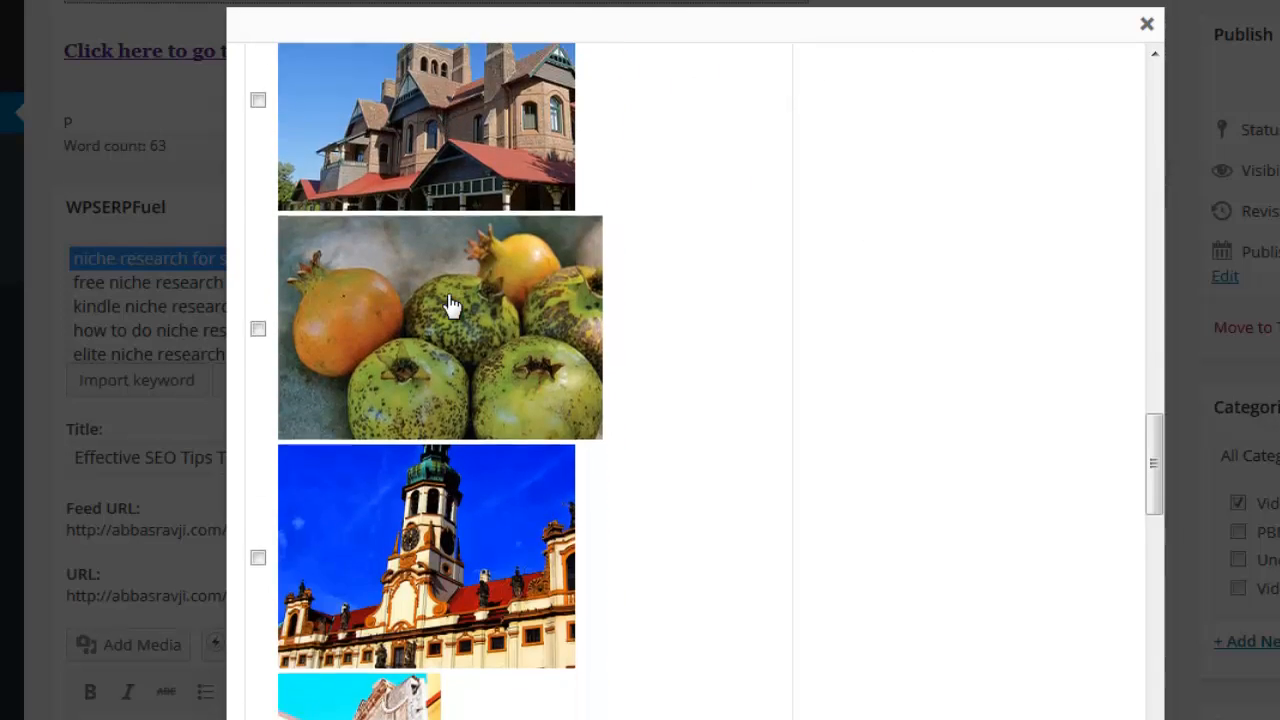
scroll(450, 305, "down", 10)
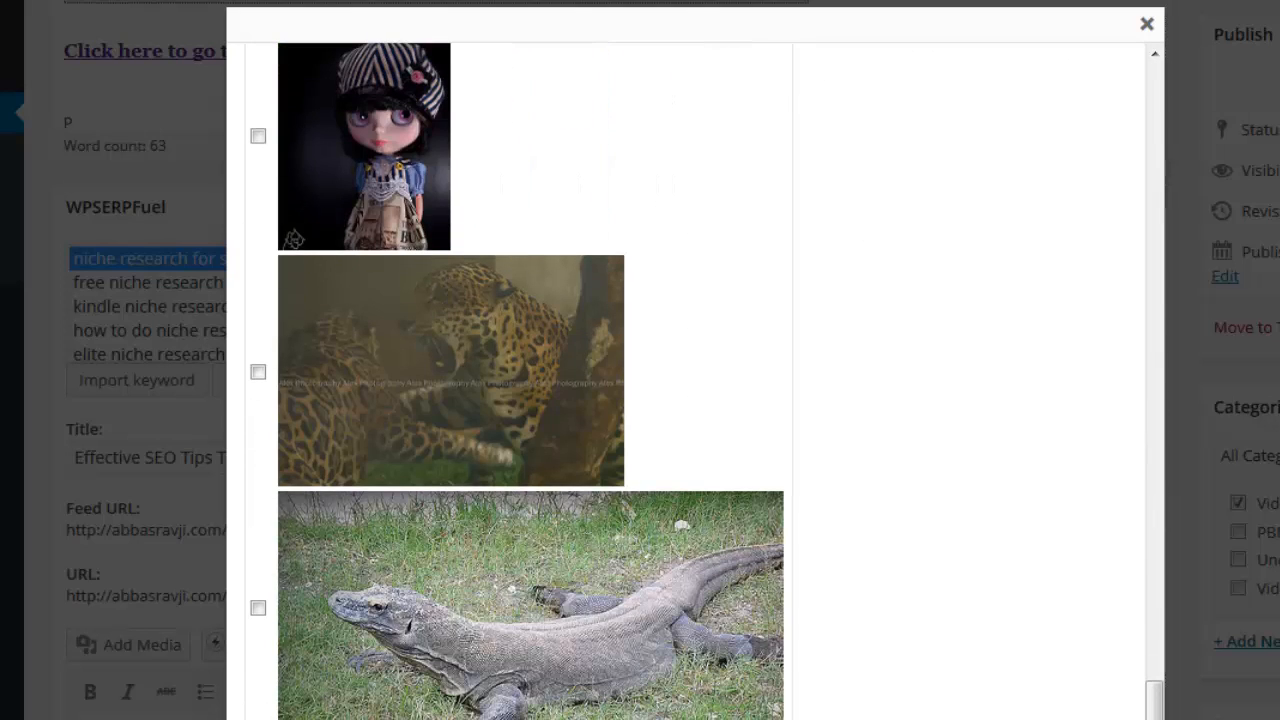
left_click(1200, 212)
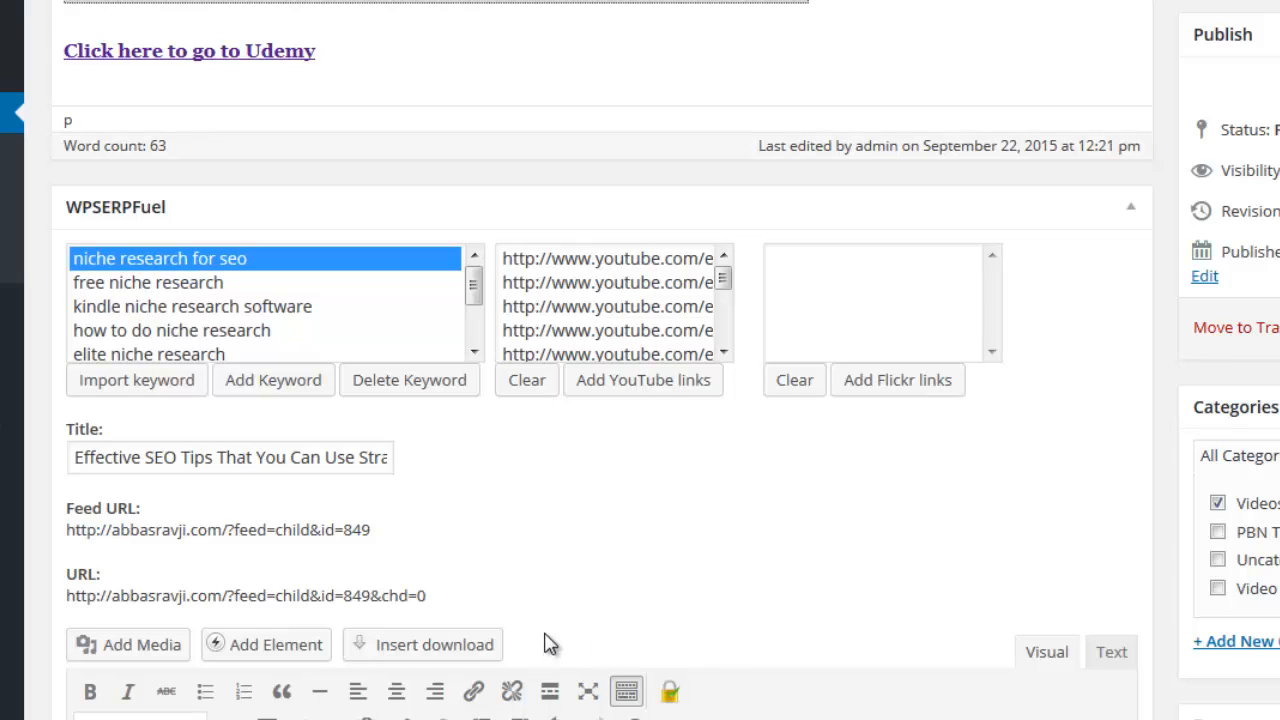
Review the keyword list, the attached YouTube links and the article text of "niche research for seo".
scroll(409, 505, "down", 4)
scroll(585, 330, "up", 5)
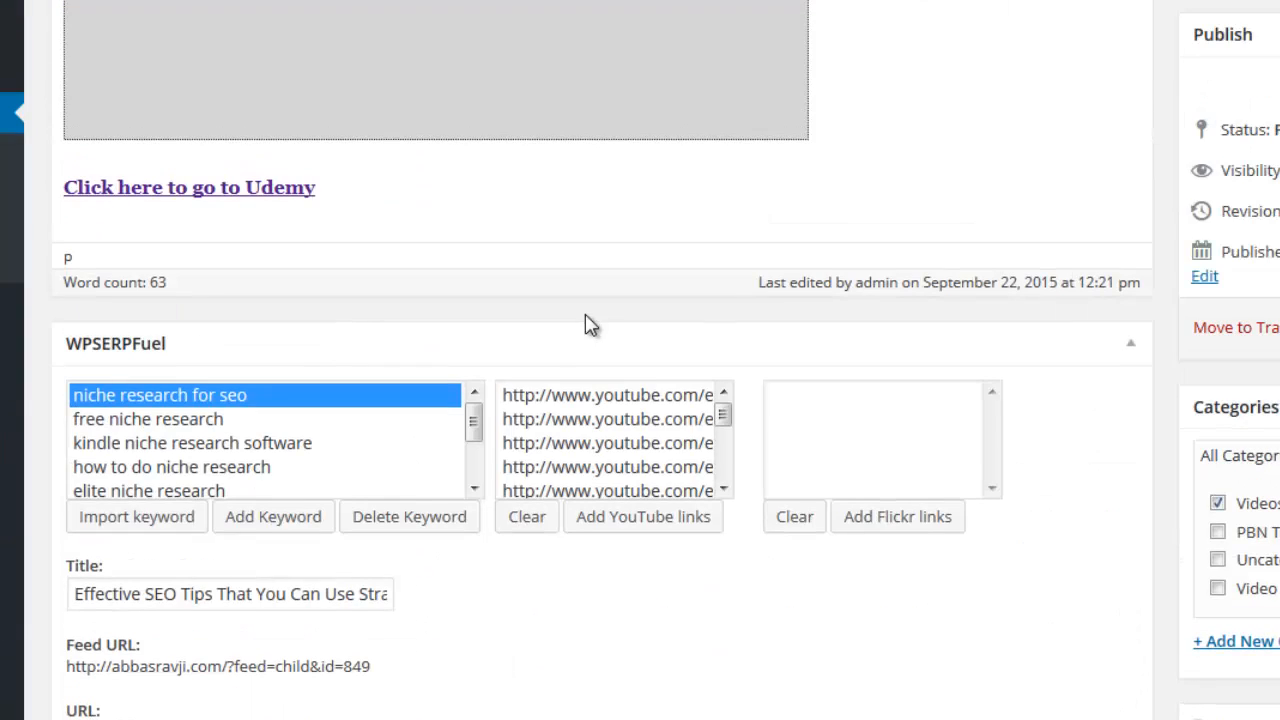
scroll(580, 483, "down", 5)
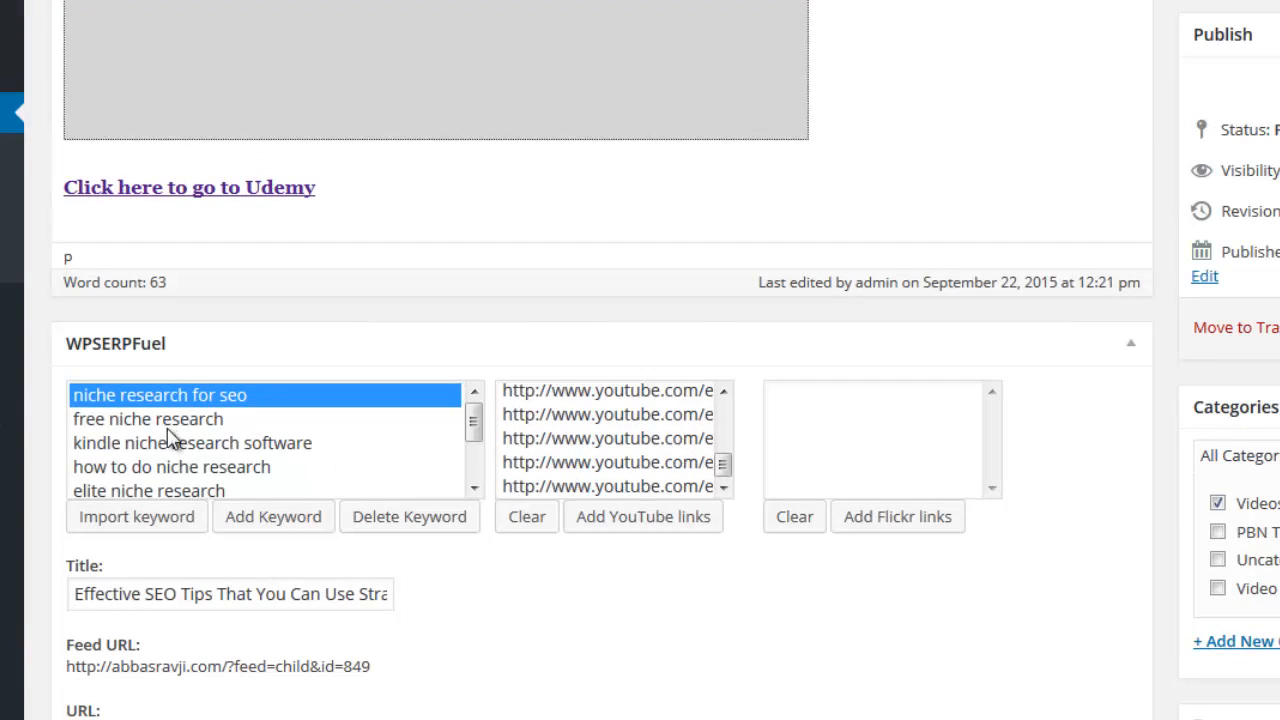
double_click(200, 402)
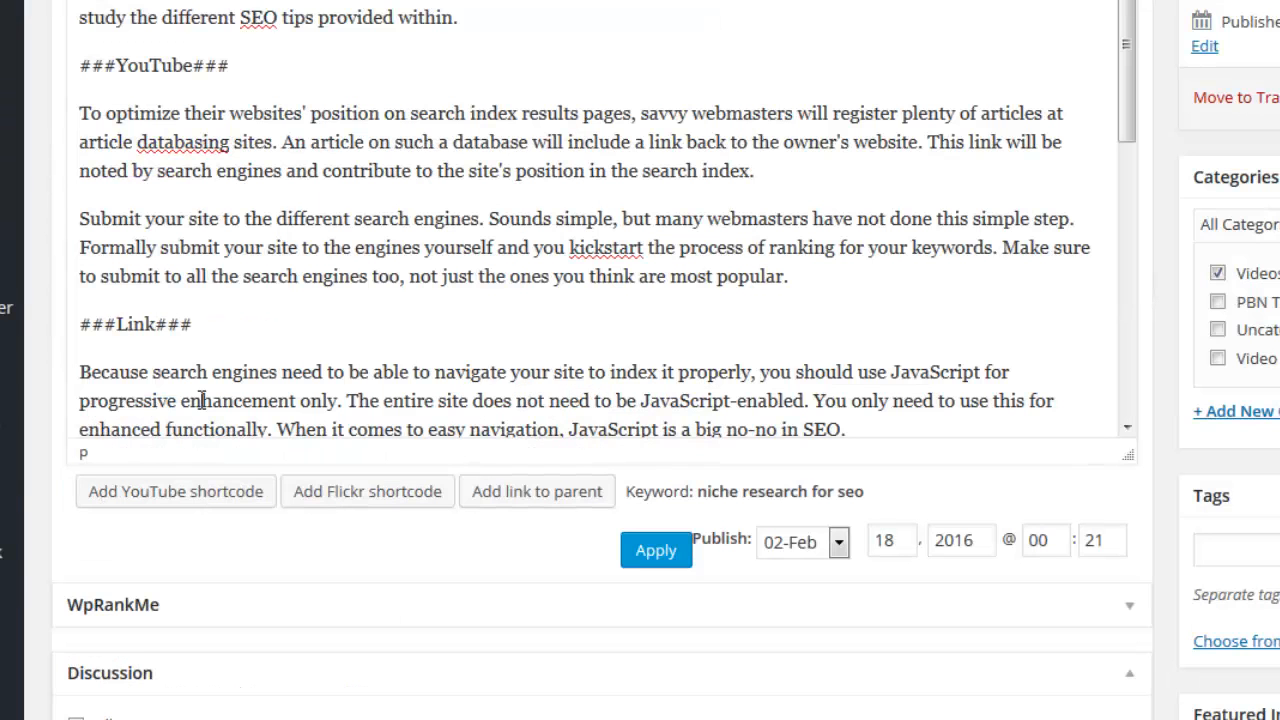
scroll(267, 499, "up", 7)
scroll(275, 489, "down", 2)
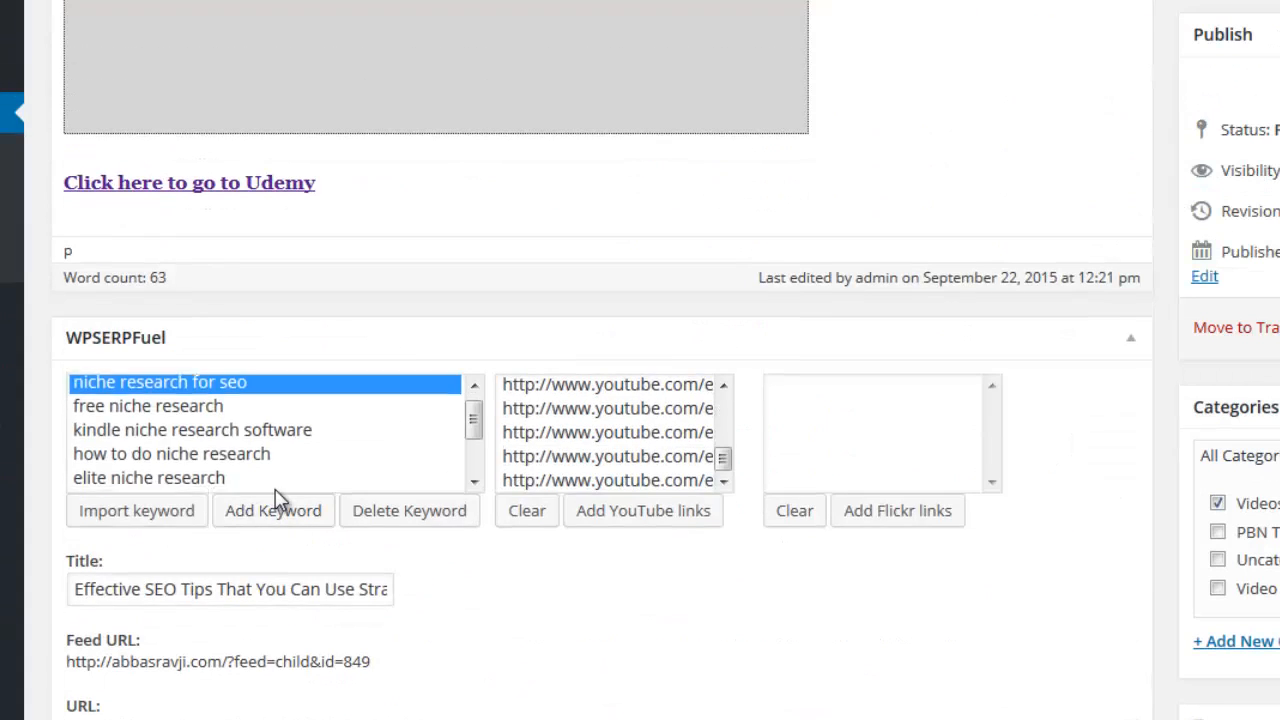
scroll(533, 677, "down", 1)
scroll(533, 677, "down", 10)
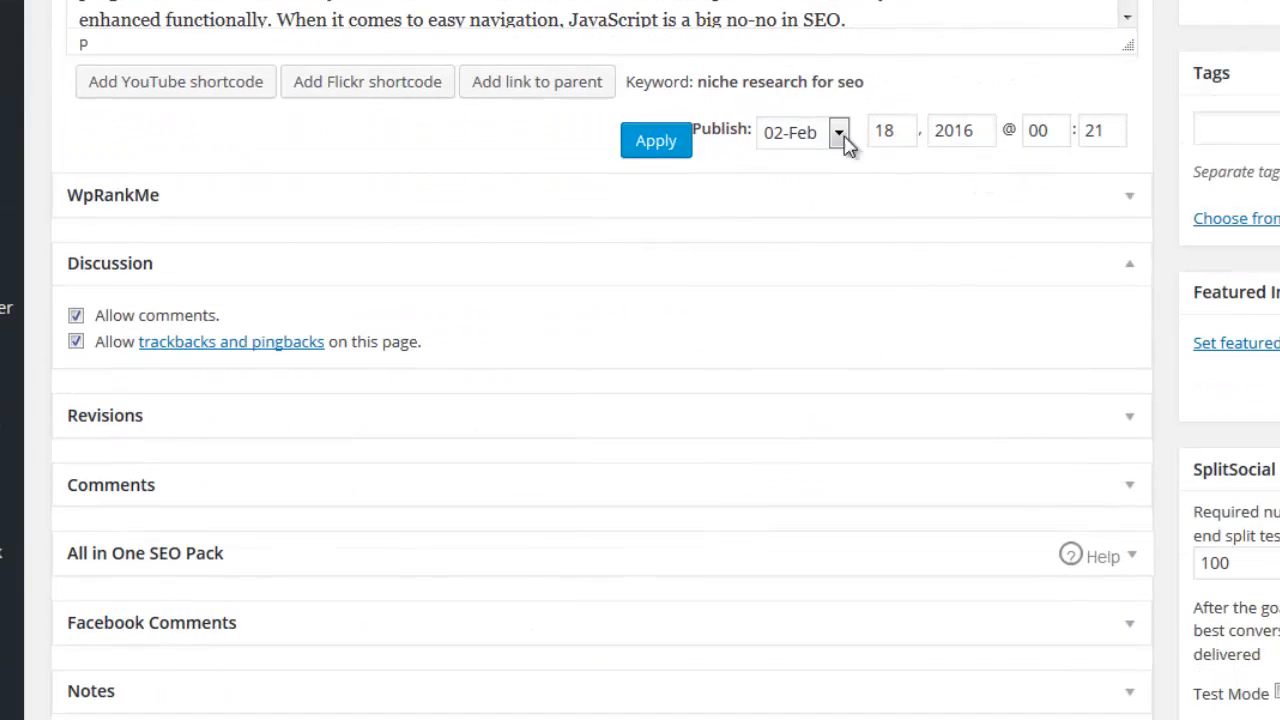
Examine the child post's publish day, year and hour fields and the article above them.
left_click(884, 131)
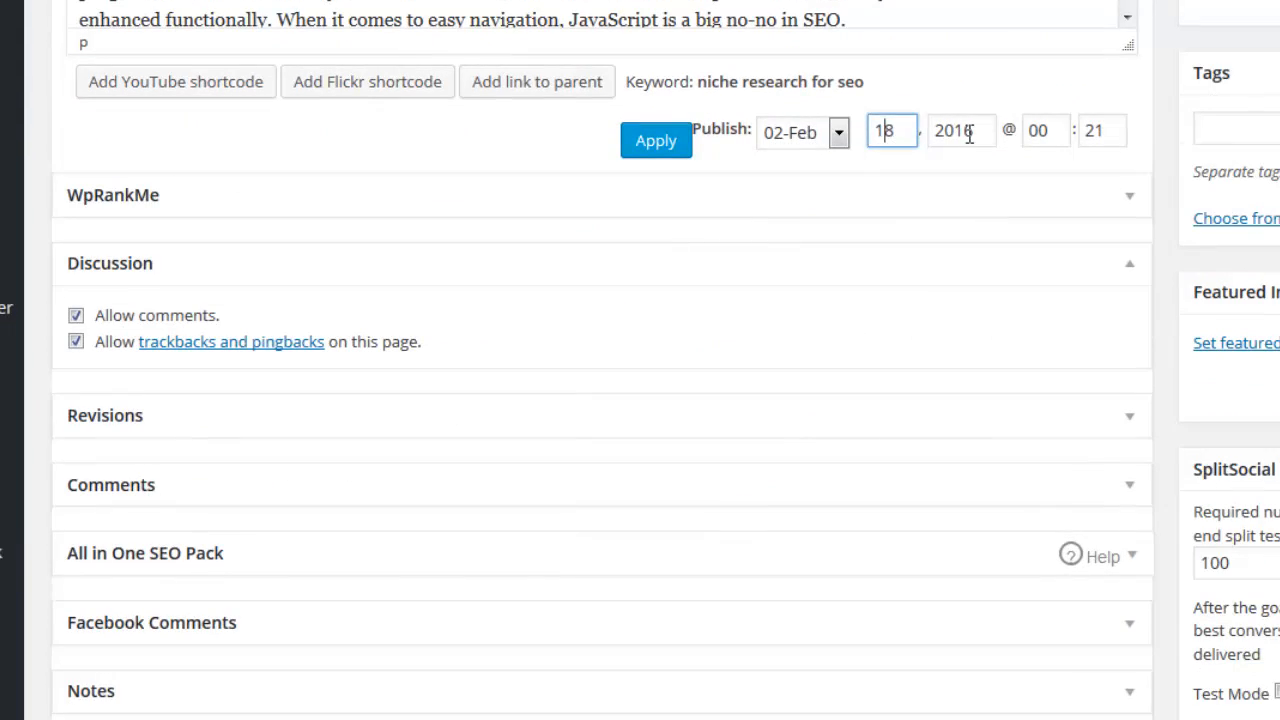
left_click(970, 131)
left_click(1040, 133)
scroll(751, 380, "up", 10)
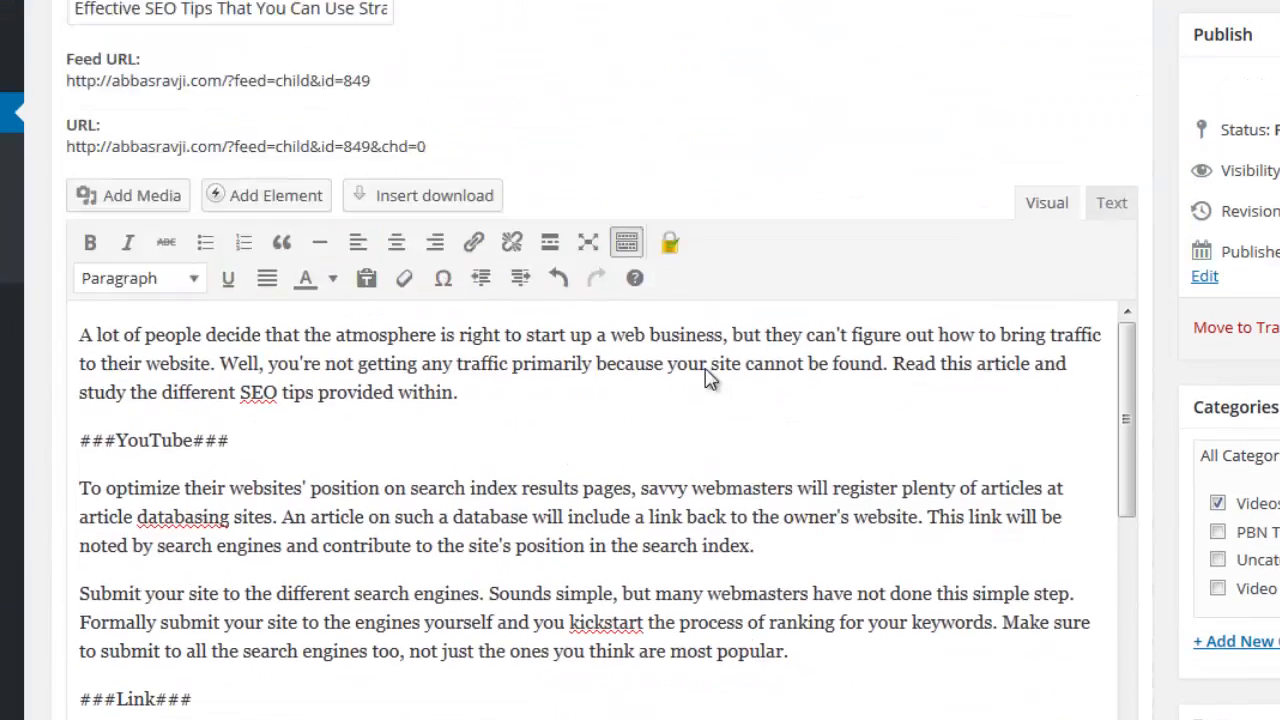
scroll(855, 373, "down", 5)
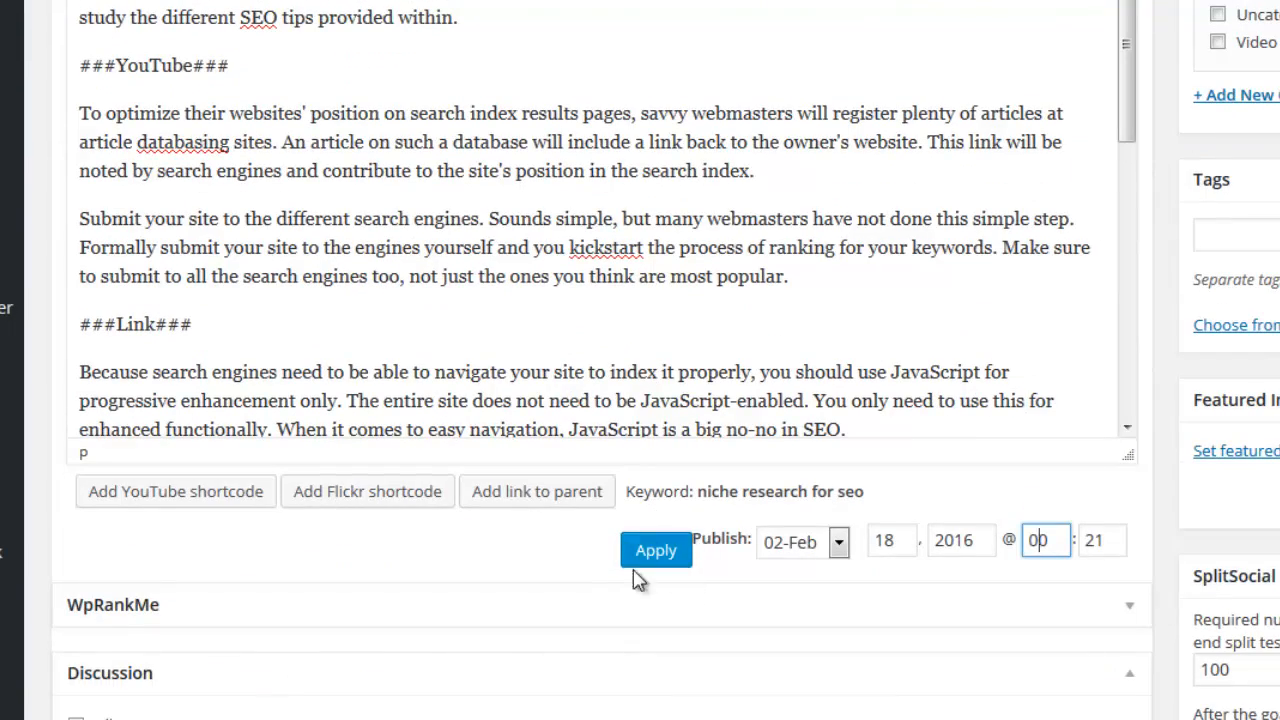
scroll(480, 572, "up", 2)
scroll(271, 314, "up", 1)
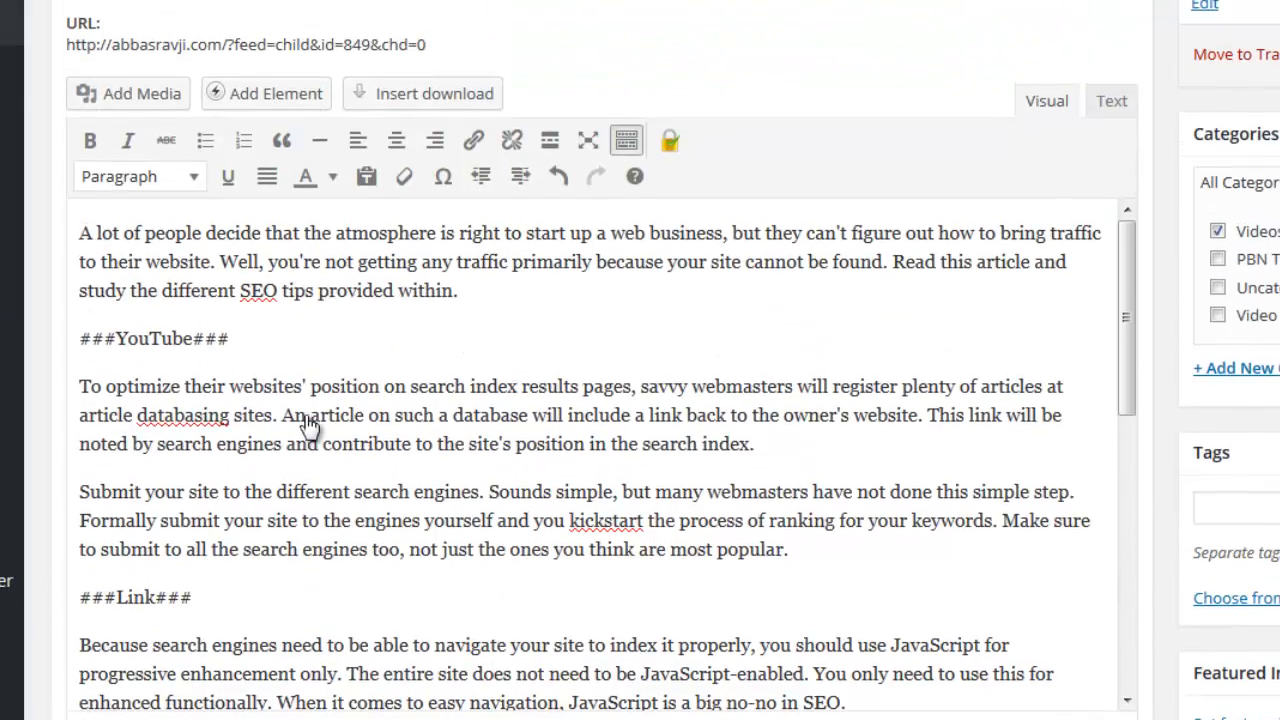
Delete the ###YouTube### shortcode from the "niche research for seo" article text.
scroll(306, 349, "down", 10)
scroll(222, 414, "up", 2)
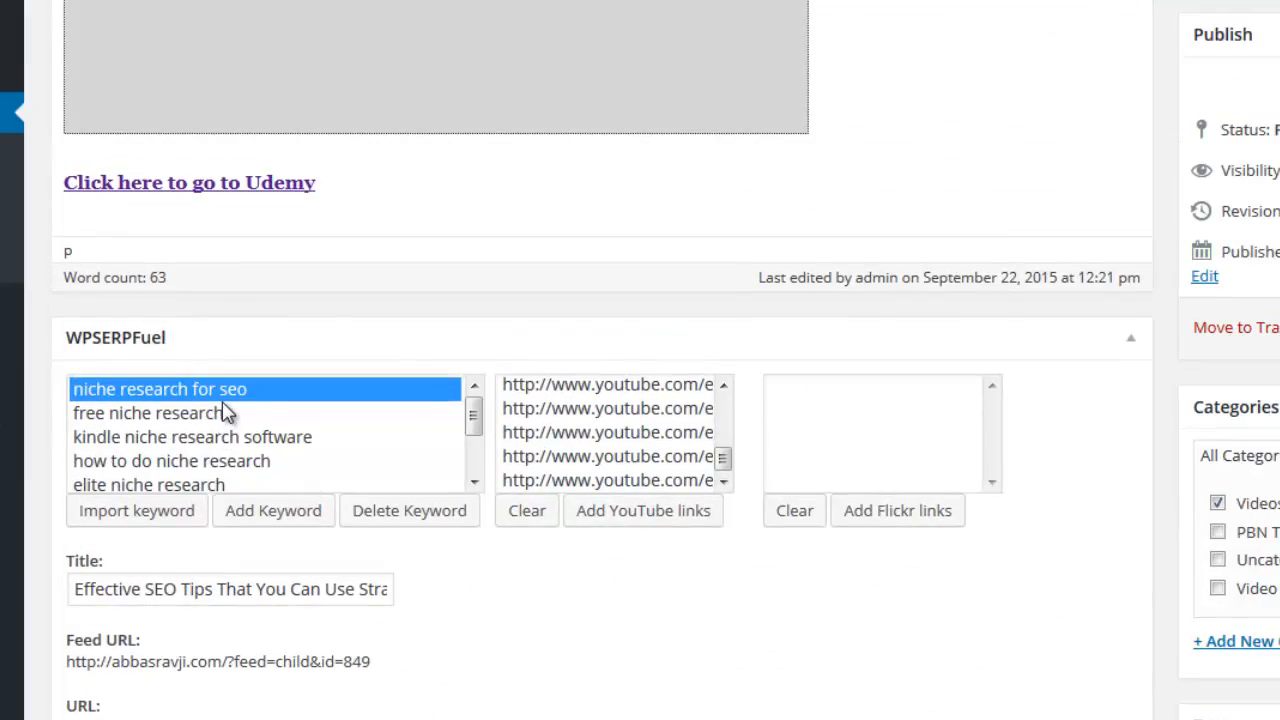
scroll(320, 675, "down", 10)
scroll(248, 438, "up", 6)
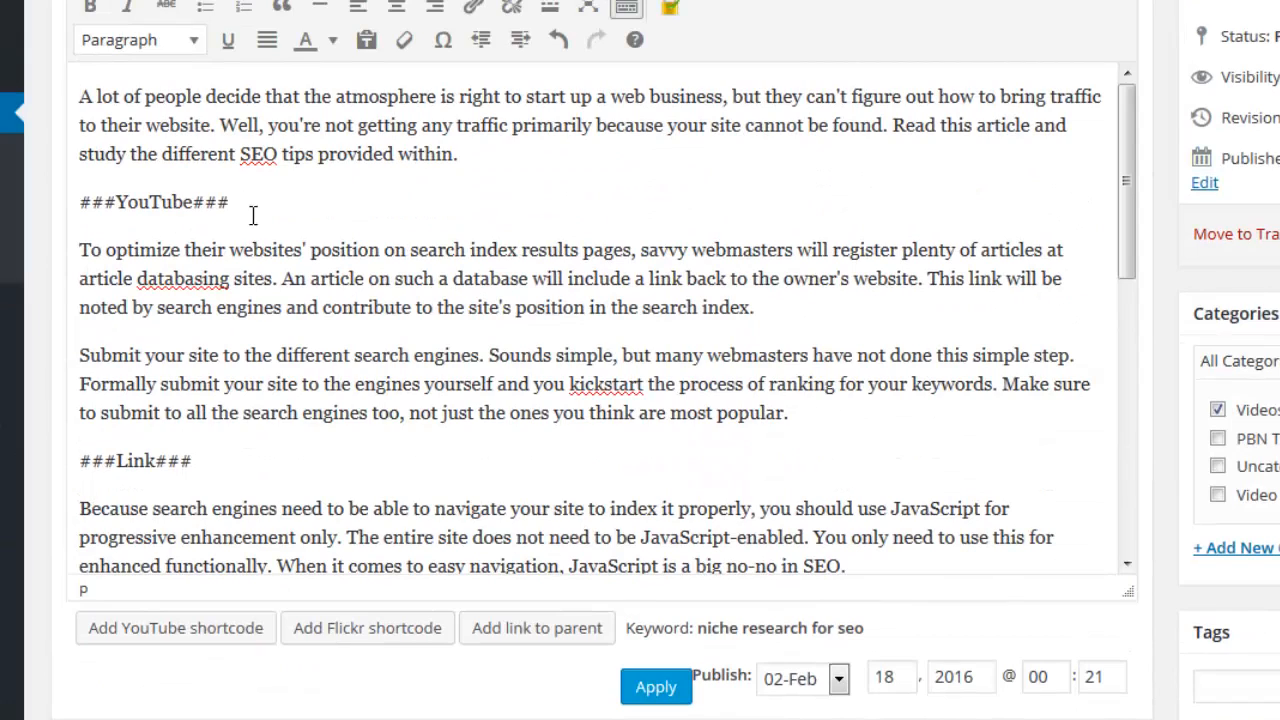
left_click_drag(253, 210, 18, 197)
key("BackSpace")
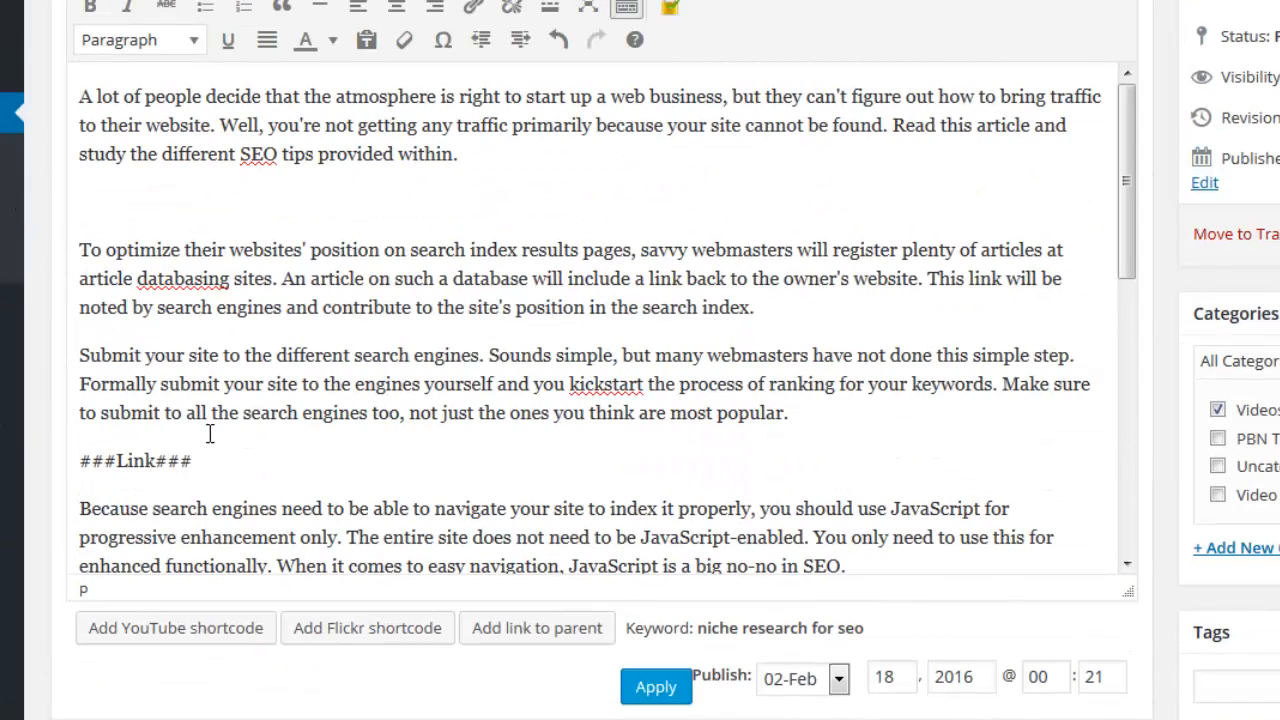
View the content of the "free niche research" keyword and return to "niche research for seo" without applying the edit.
scroll(210, 433, "up", 5)
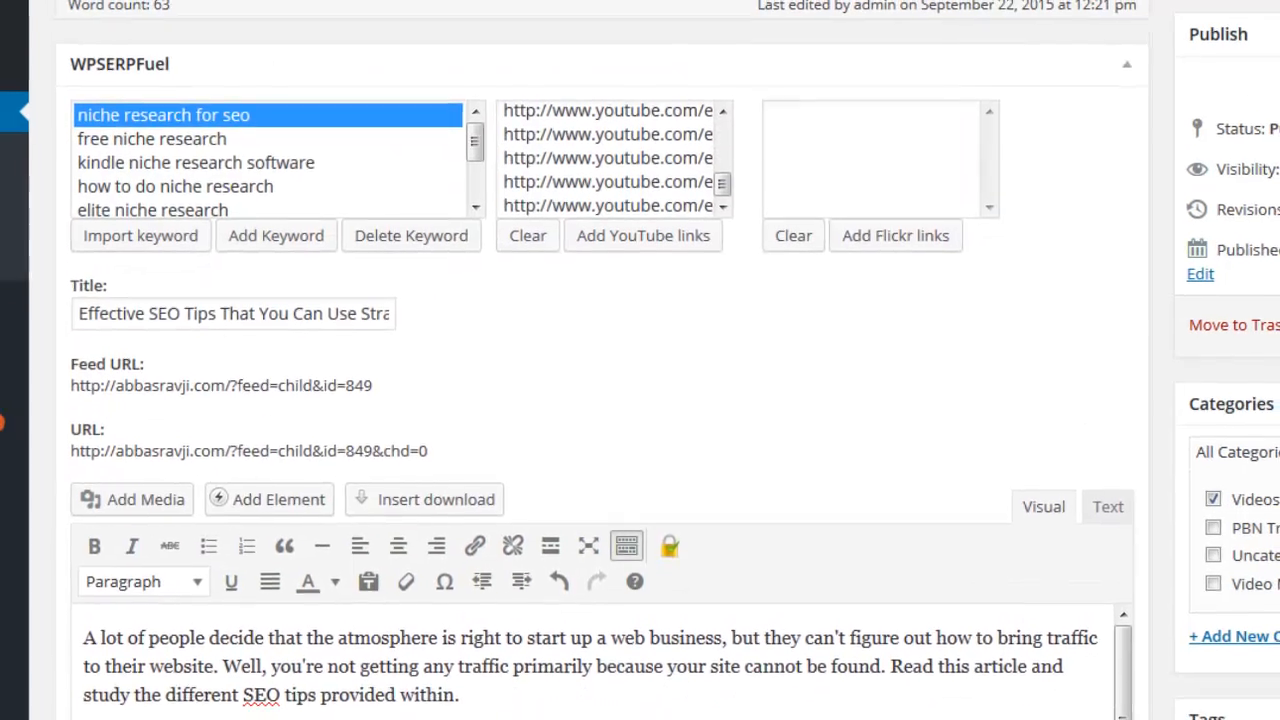
left_click(224, 133)
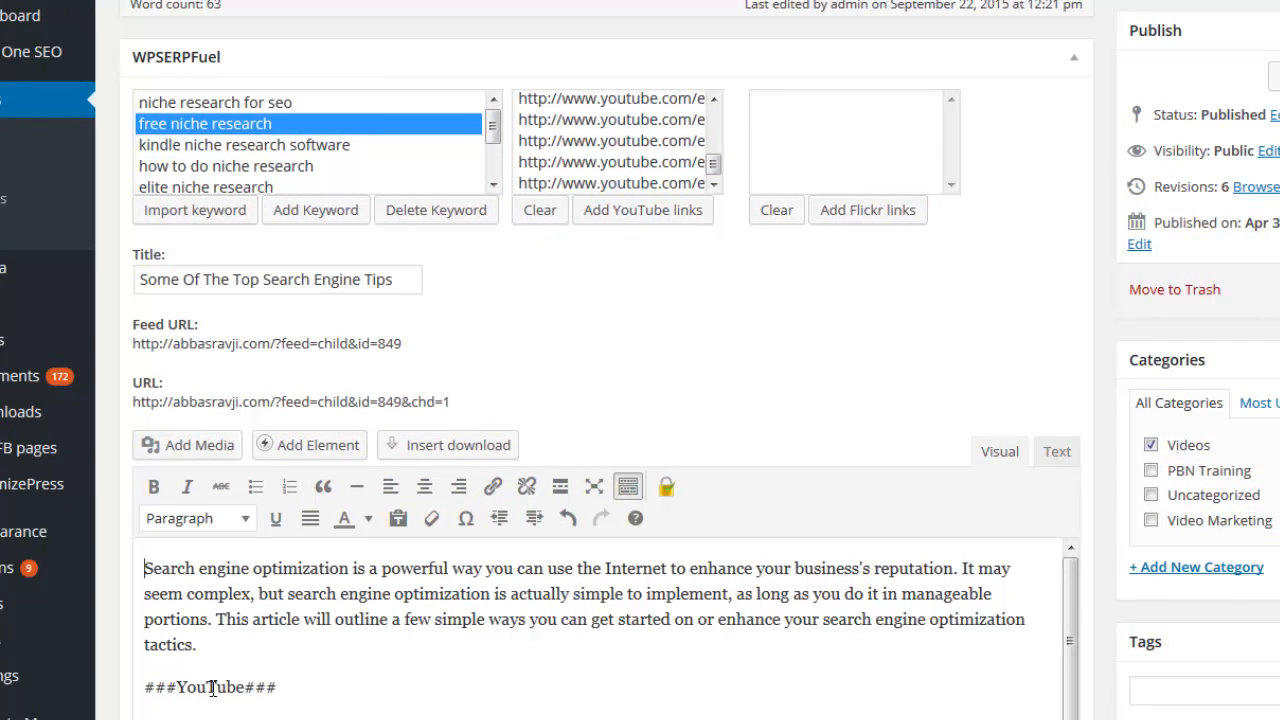
left_click(245, 103)
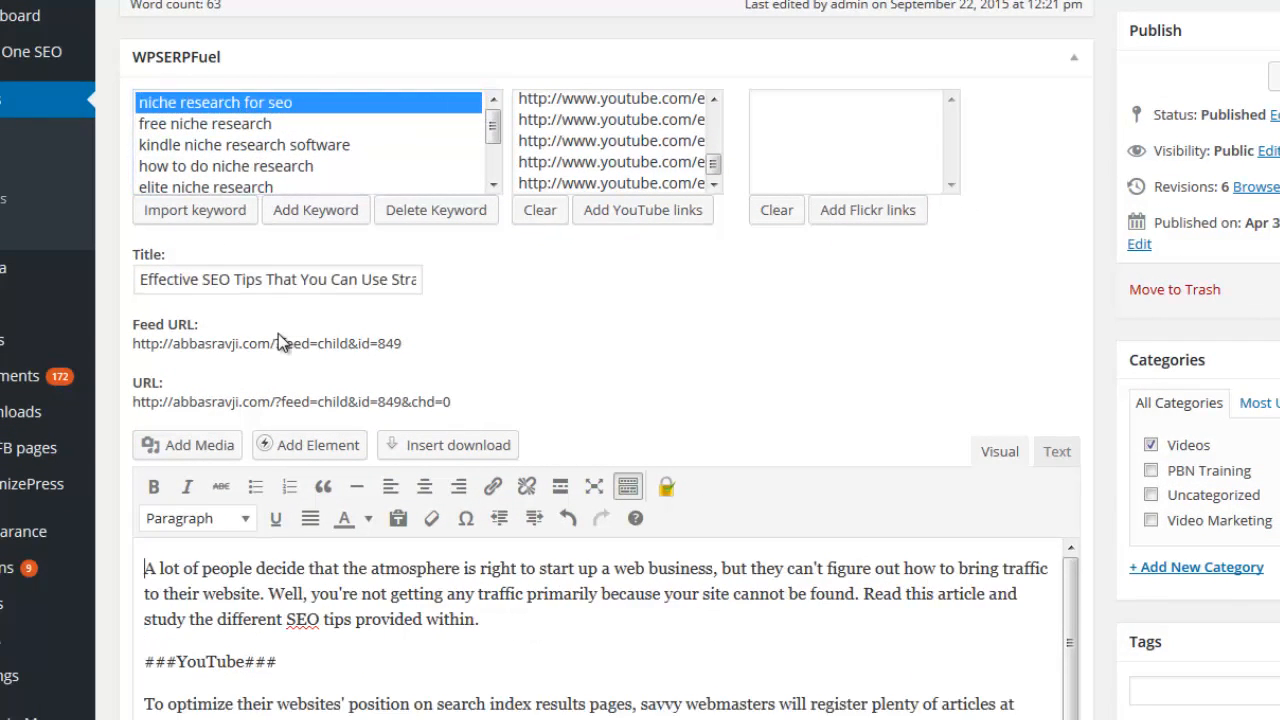
Remove the ###YouTube### shortcode and its empty line from the reloaded "niche research for seo" article.
left_click_drag(284, 662, 132, 645)
scroll(655, 342, "down", 4)
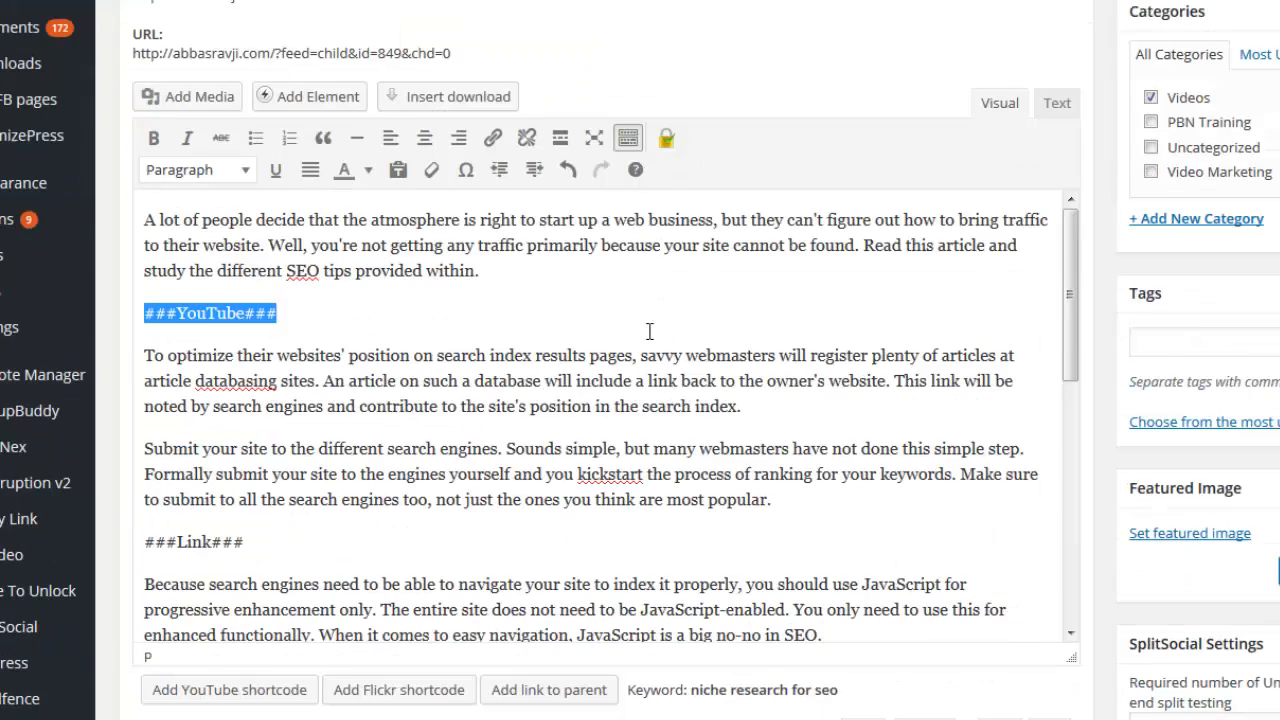
scroll(1050, 590, "down", 1)
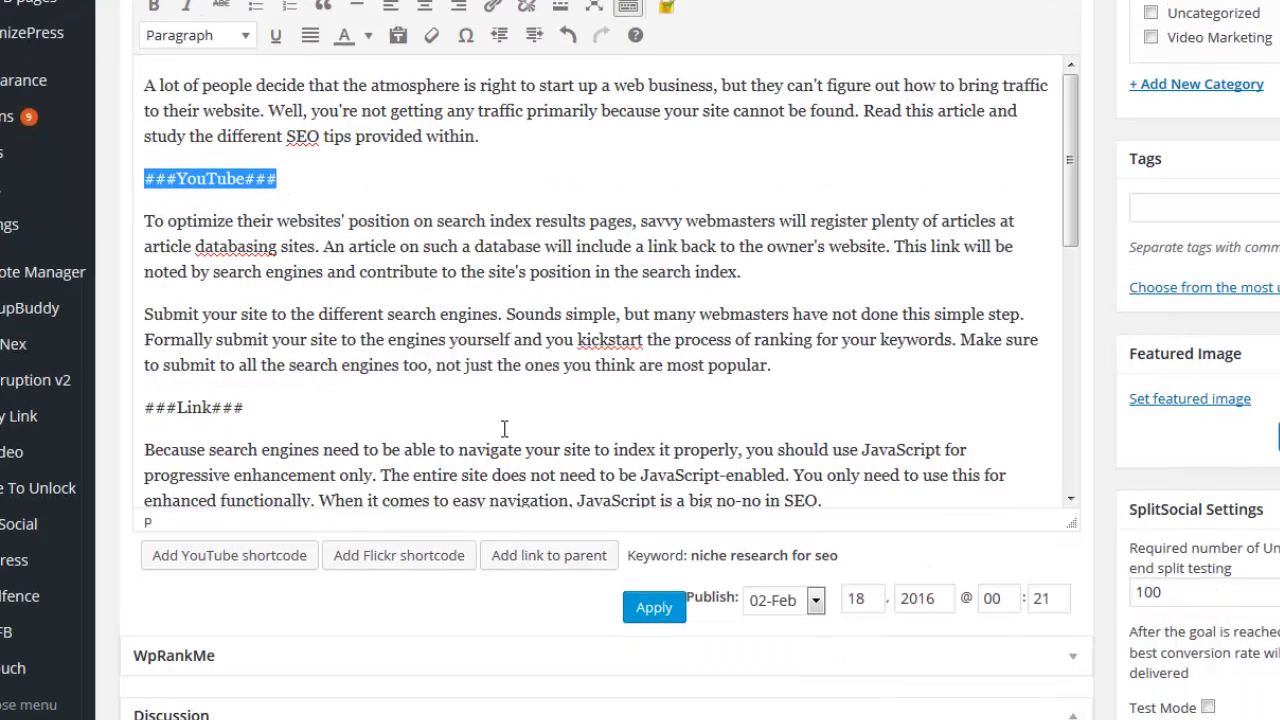
key("Delete")
key("Delete")
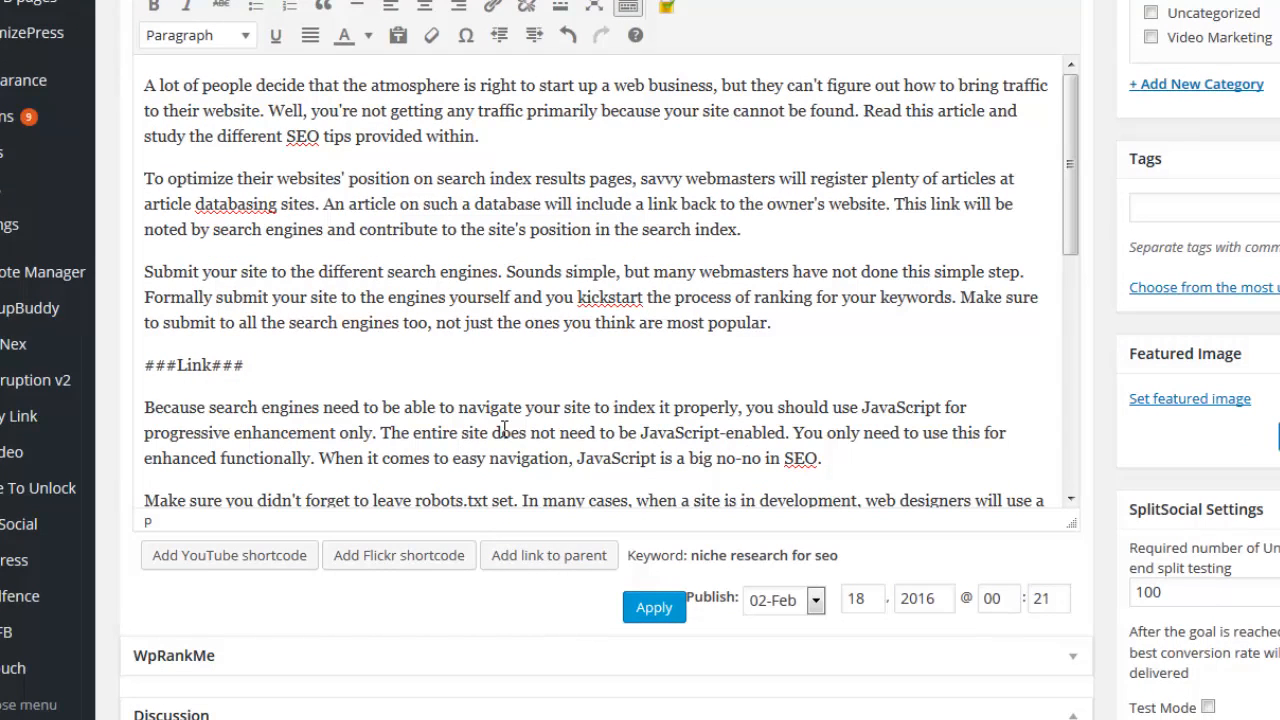
Apply the shortcode removal to the "niche research for seo" article and reload that keyword's content.
left_click(636, 609)
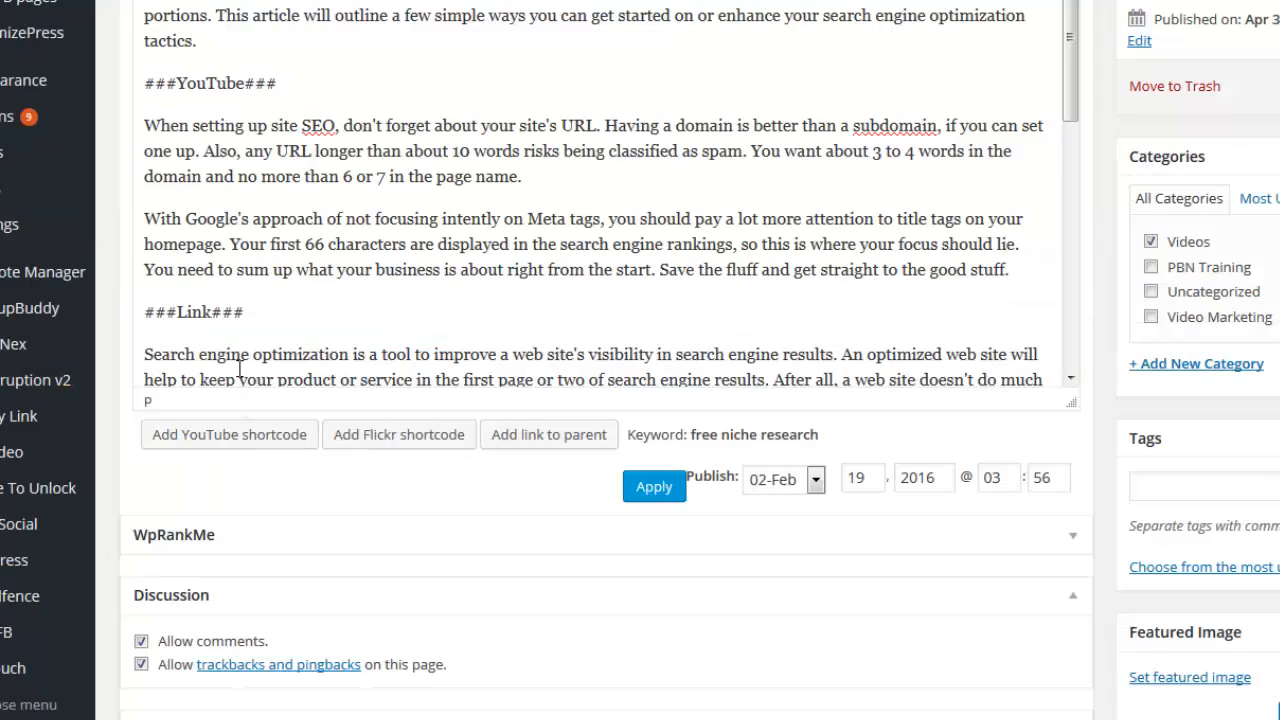
scroll(238, 340, "up", 6)
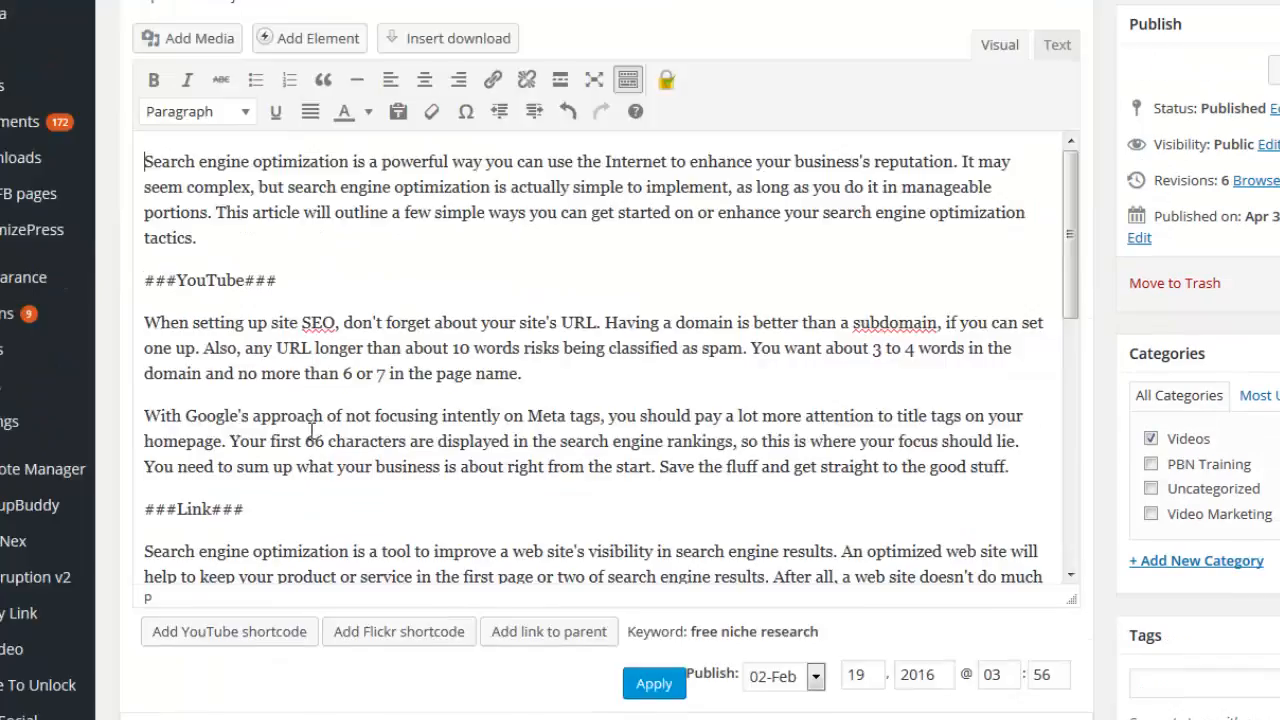
left_click(229, 104)
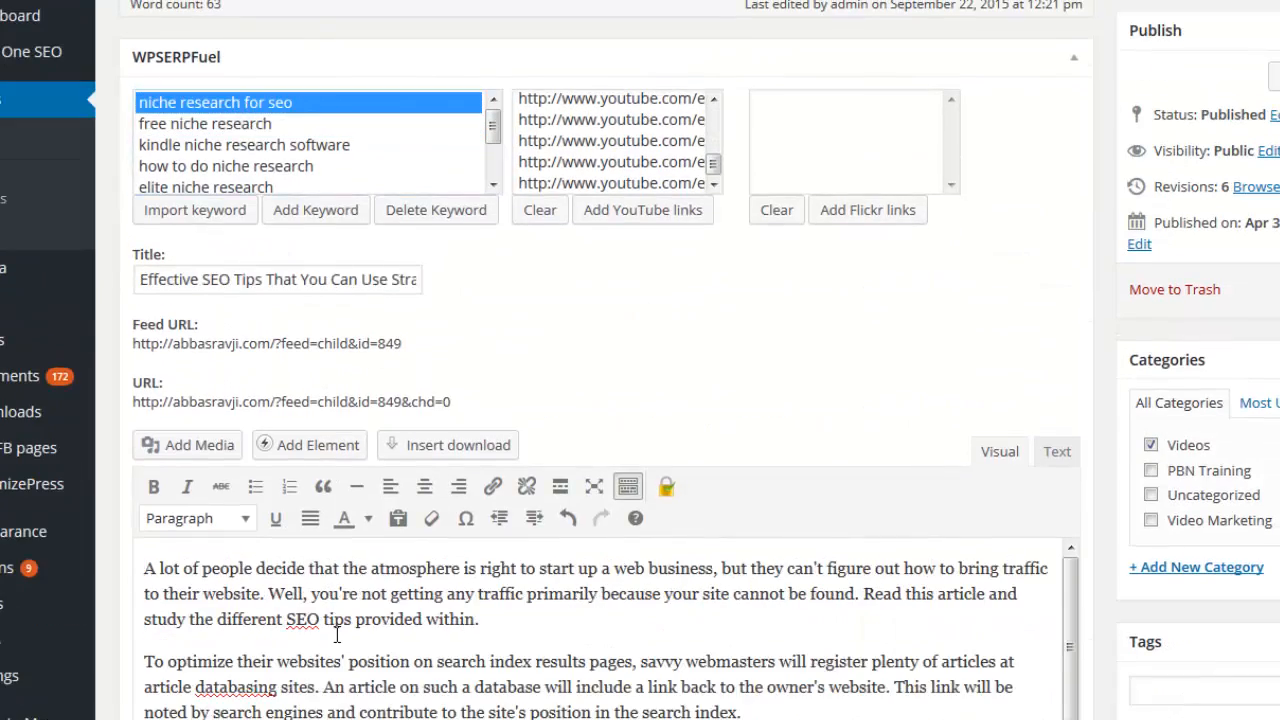
Insert the YouTube shortcode below the first paragraph of the "niche research for seo" article and update the post without applying the edit.
scroll(337, 635, "down", 2)
scroll(563, 320, "down", 4)
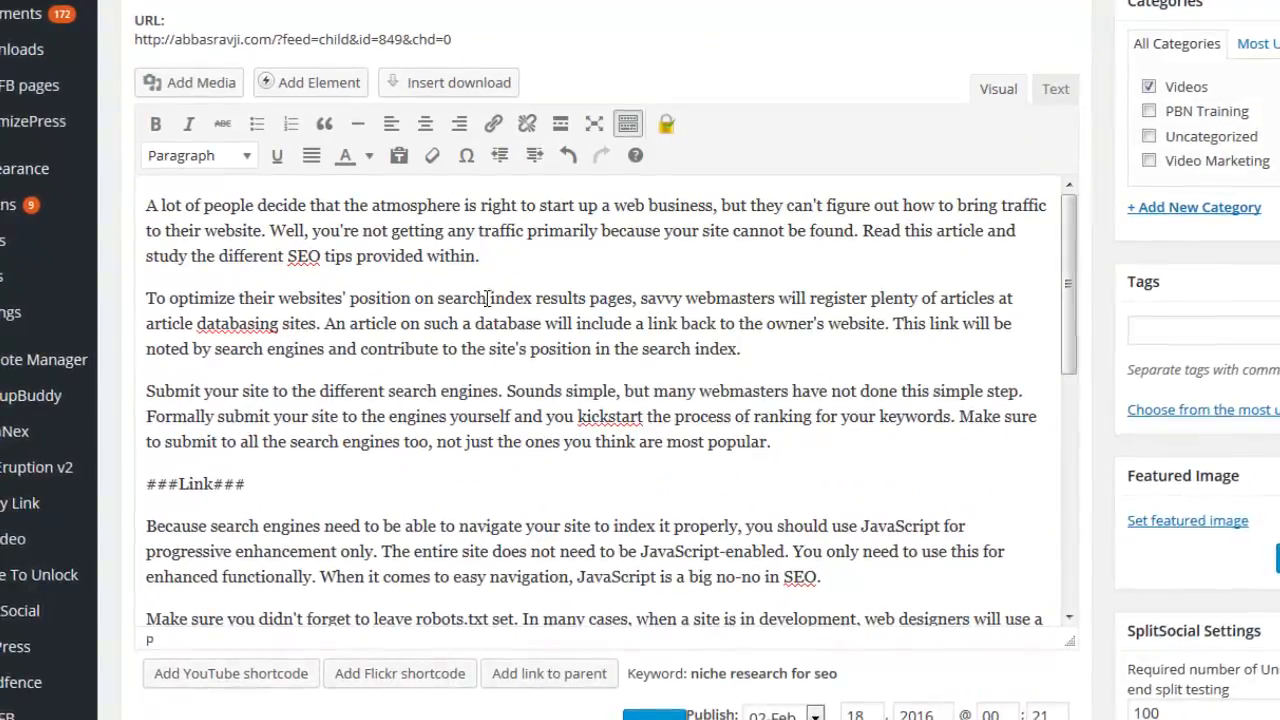
left_click(503, 254)
key("Return")
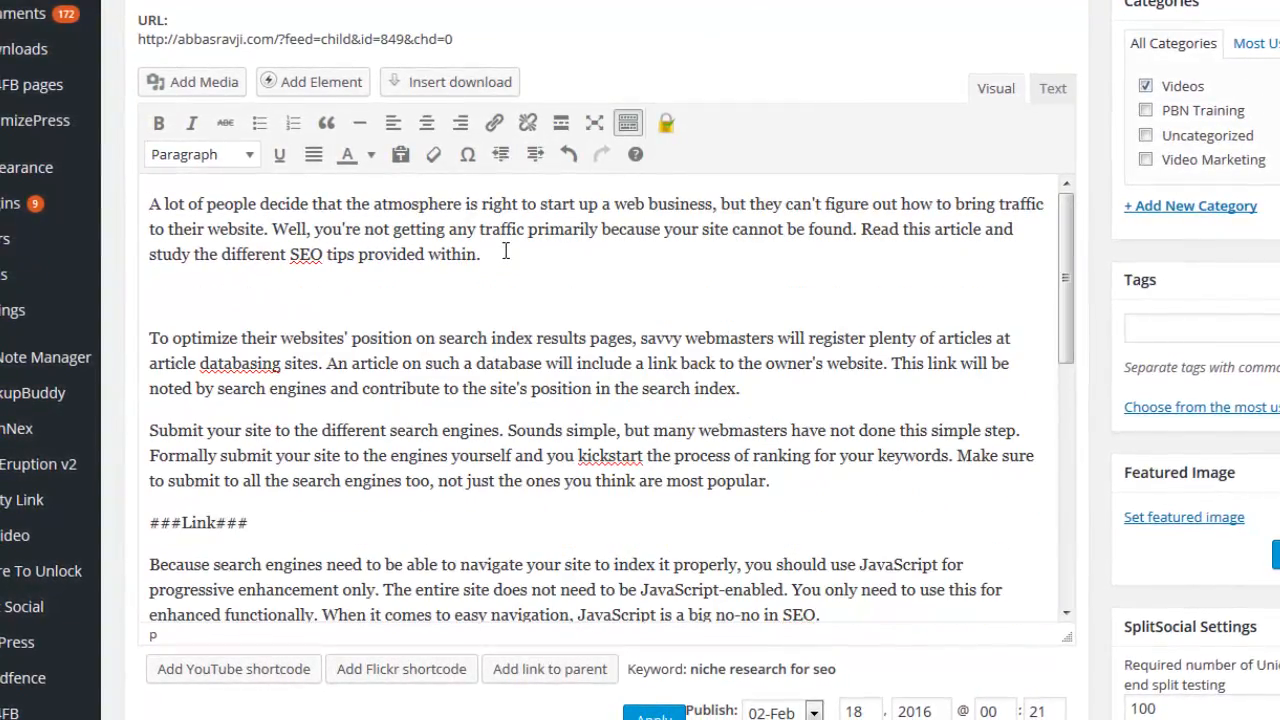
left_click(271, 674)
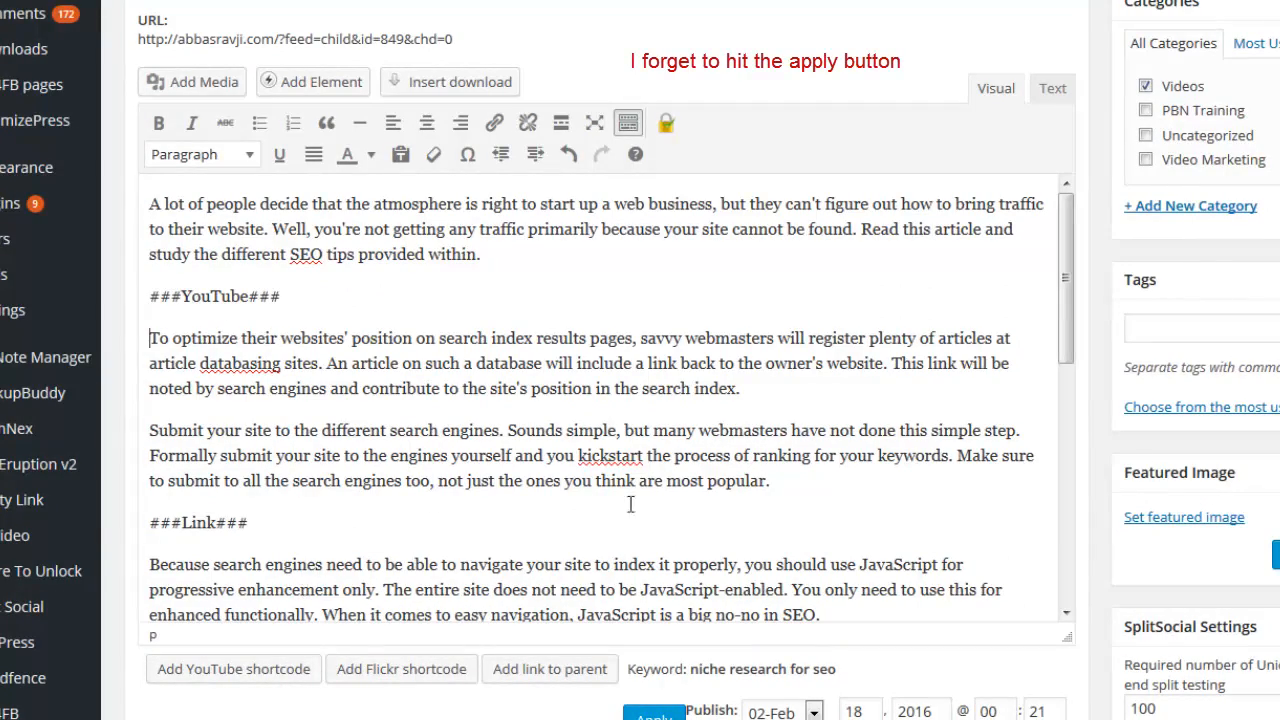
scroll(1180, 435, "down", 2)
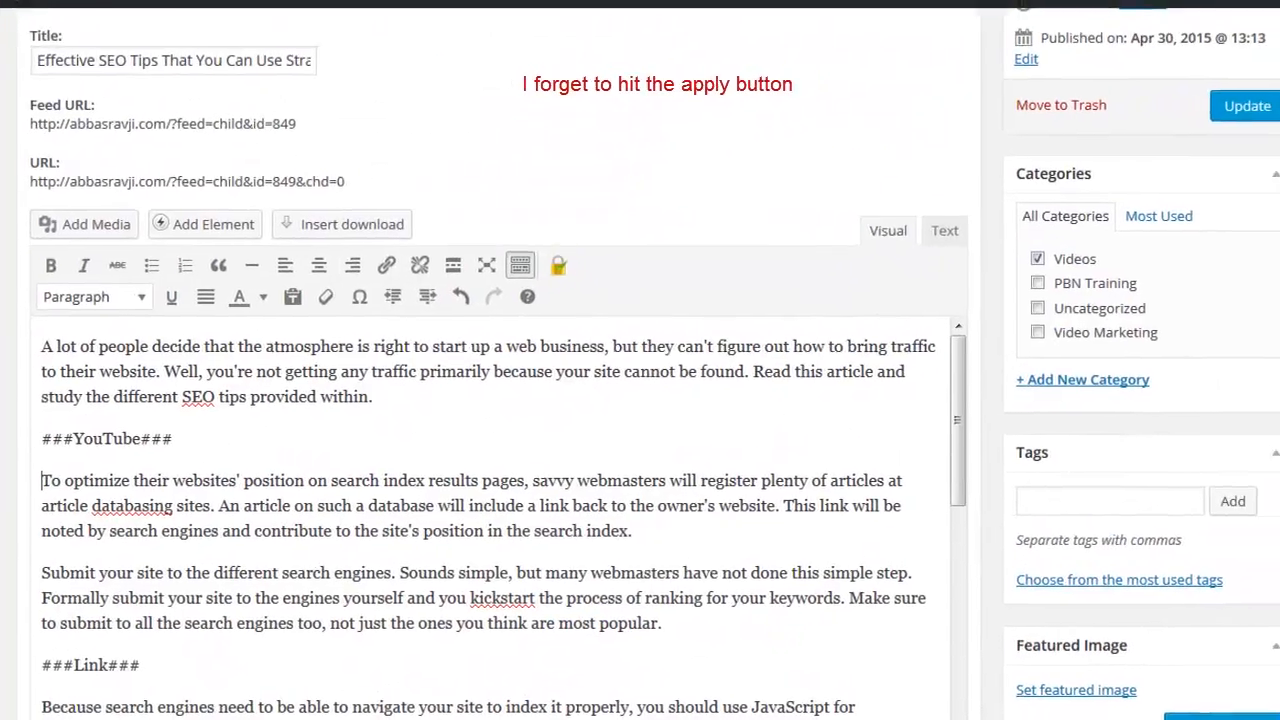
left_click(1247, 107)
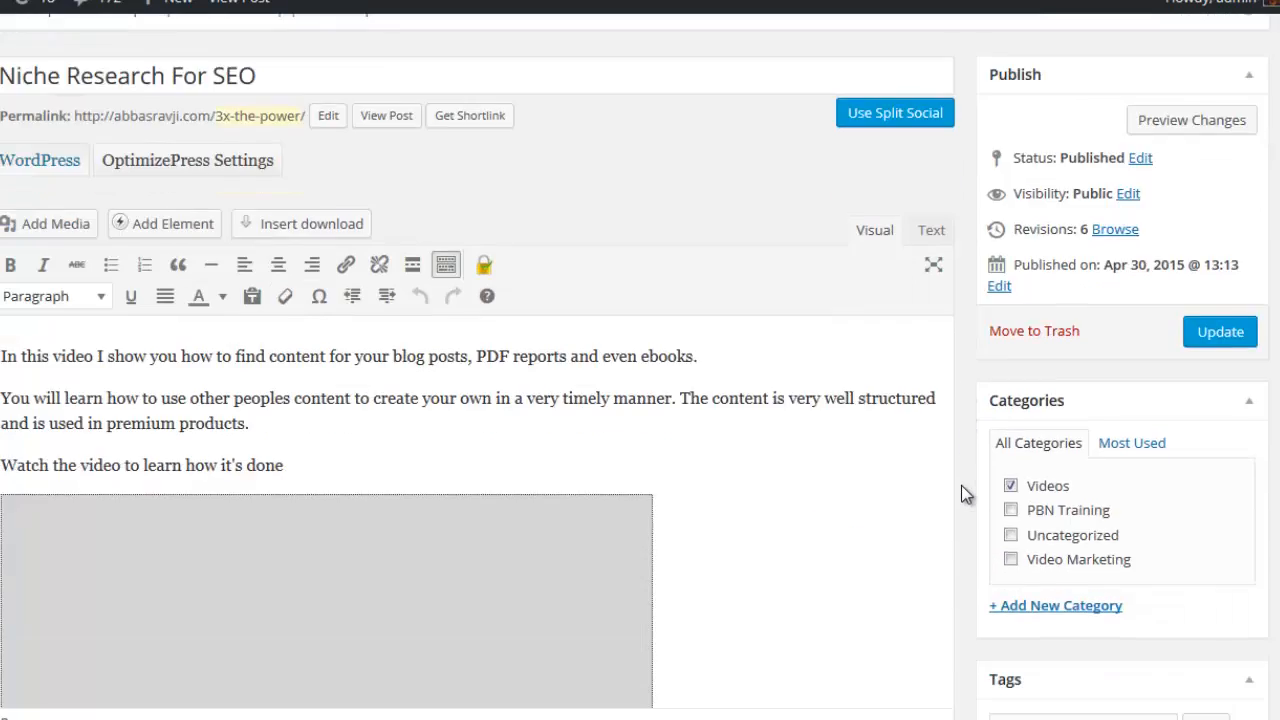
Reload the "niche research for seo" child post and open its feed URL in a new browser tab.
scroll(961, 485, "down", 7)
scroll(31, 271, "up", 2)
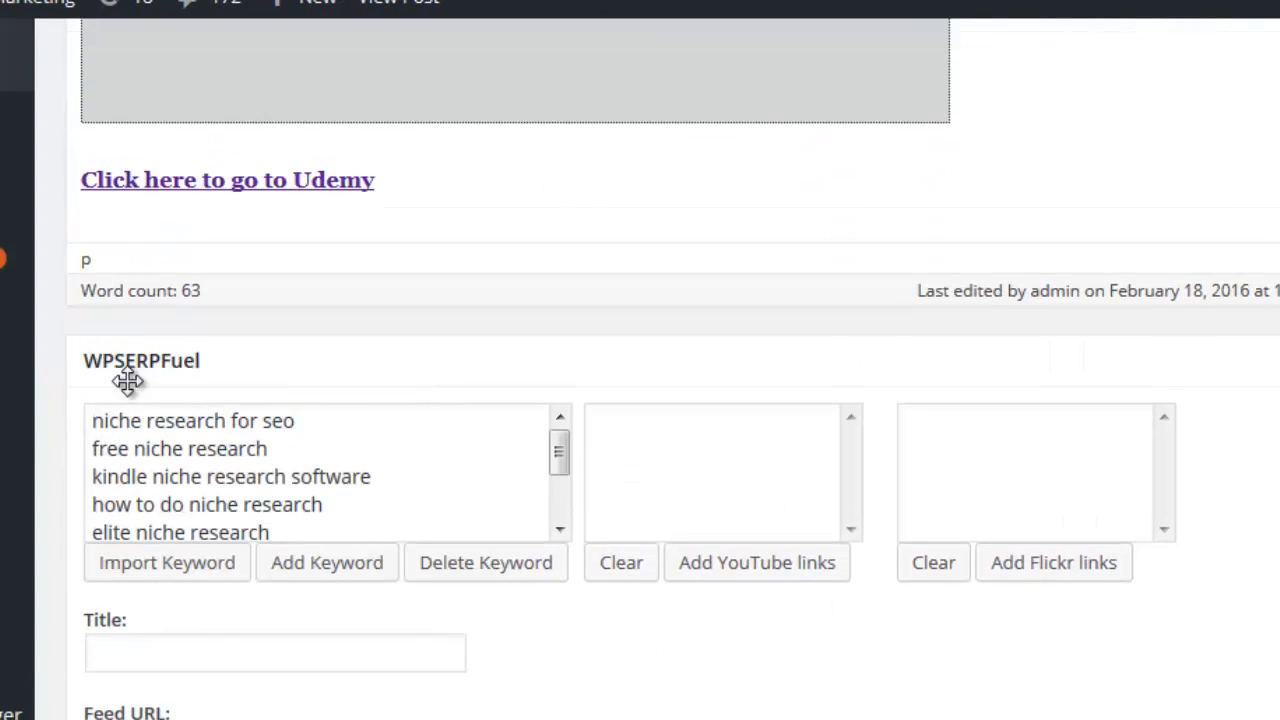
left_click(146, 420)
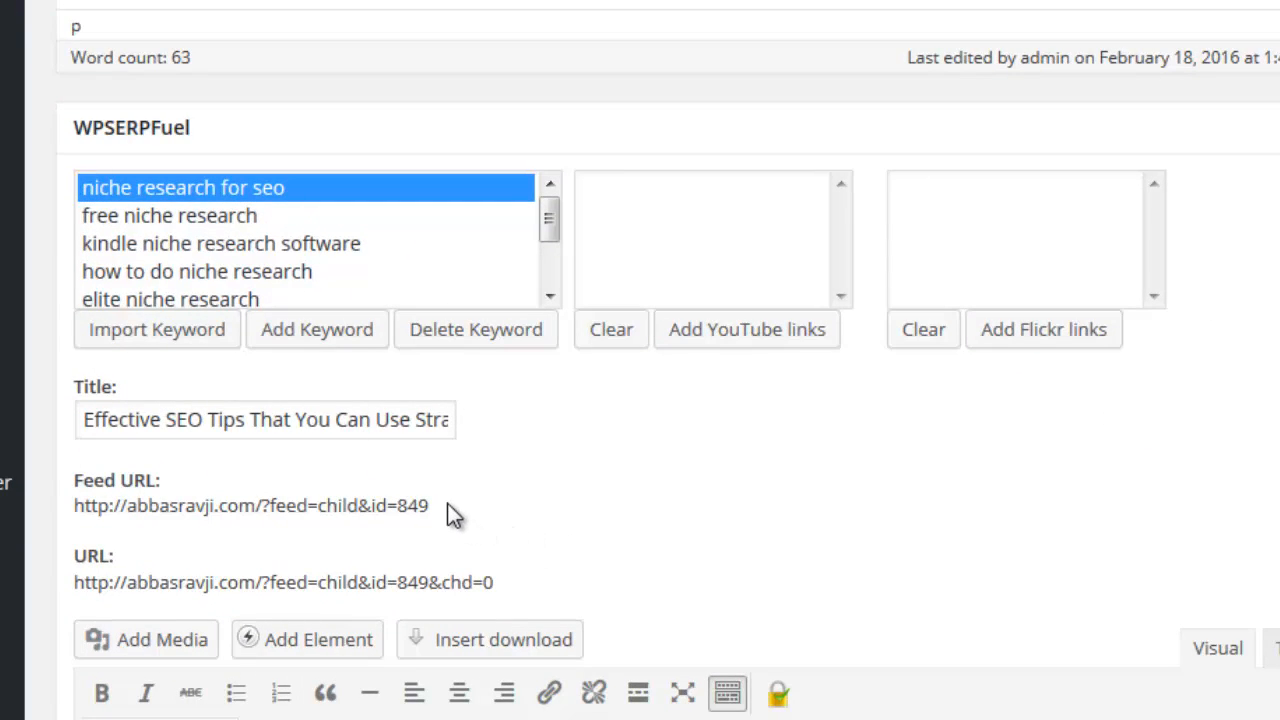
left_click_drag(447, 503, 127, 507)
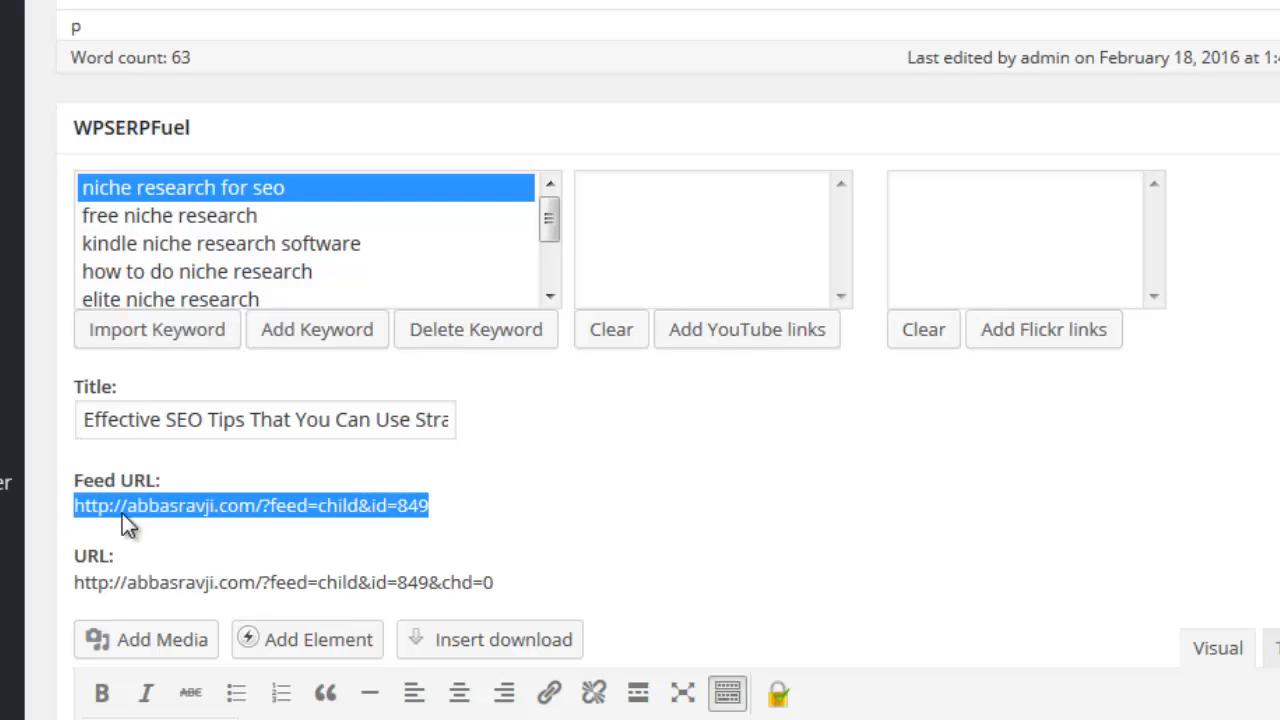
right_click(188, 513)
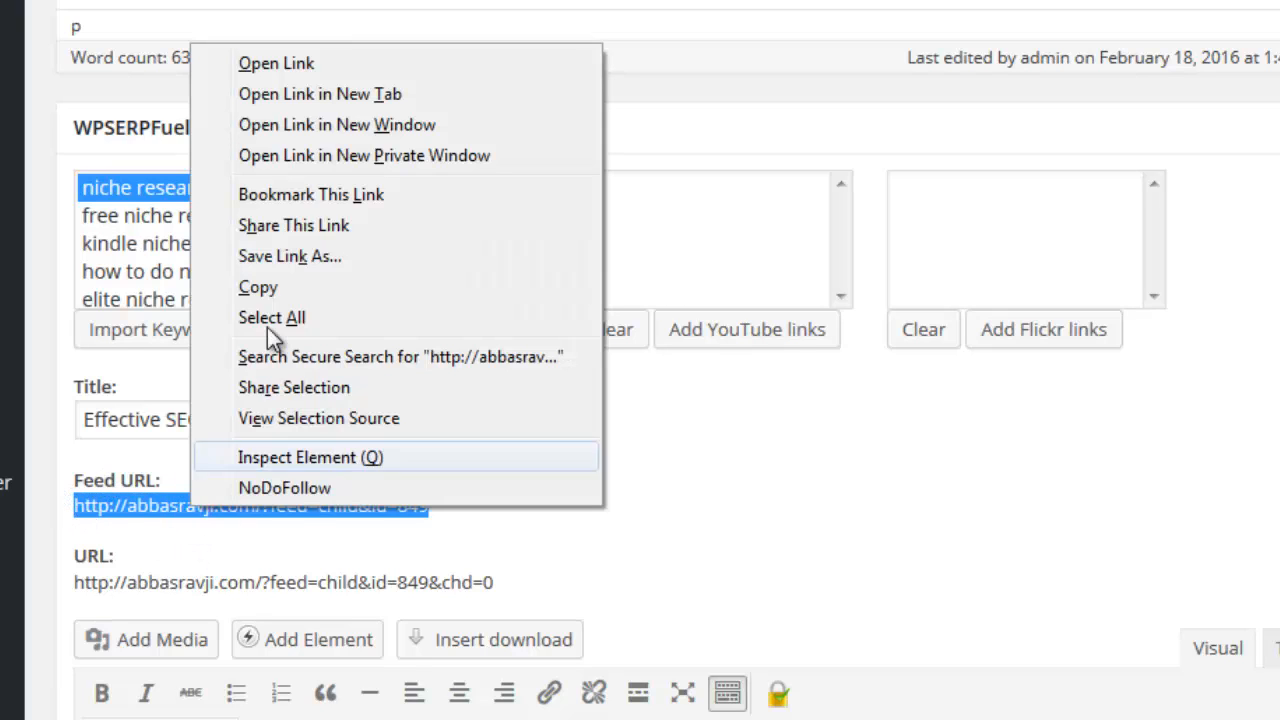
left_click(305, 95)
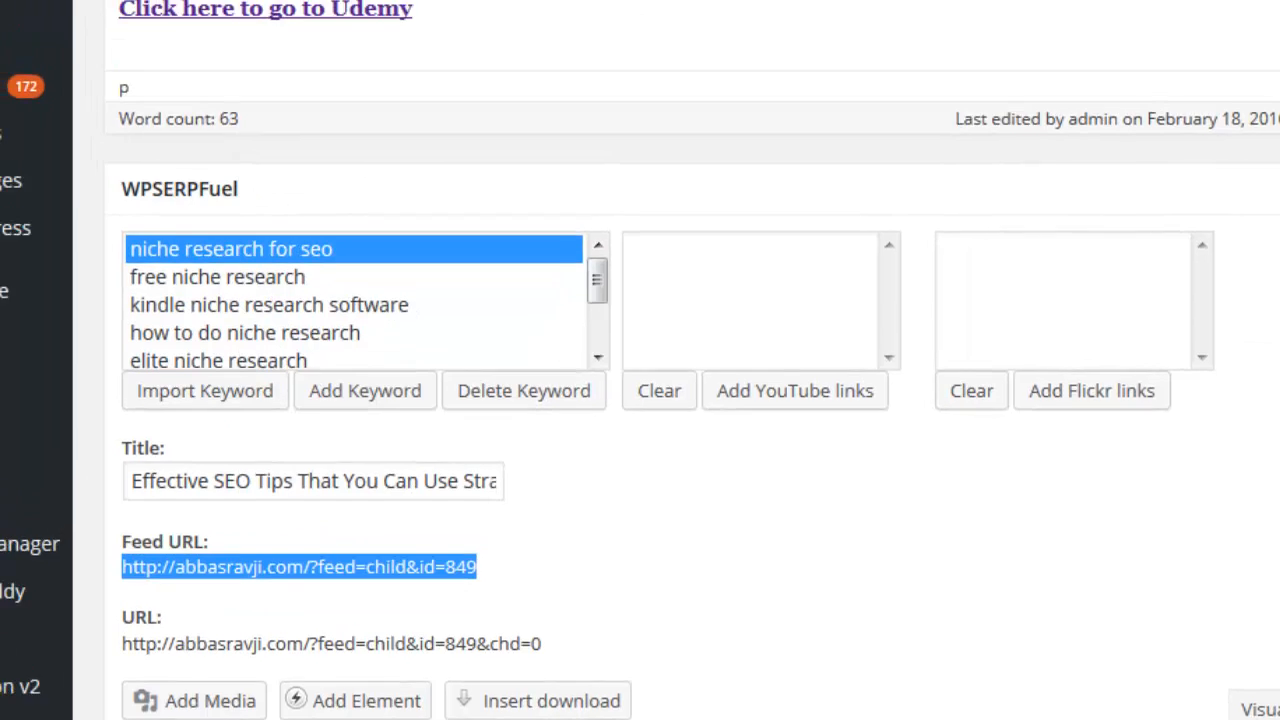
left_click(480, 3)
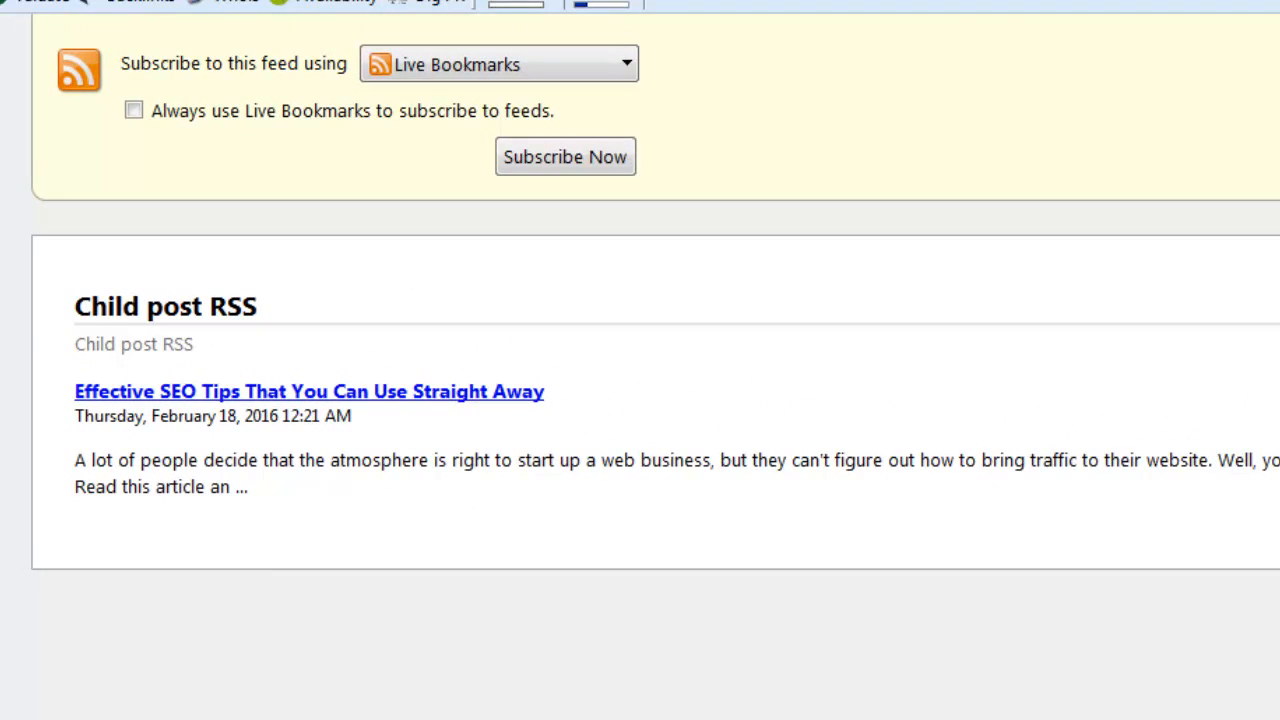
Open "Effective SEO Tips That You Can Use Straight Away" from the Child post RSS feed and examine the published article's paragraphs and parent link.
left_click(988, 2)
scroll(922, 716, "down", 3)
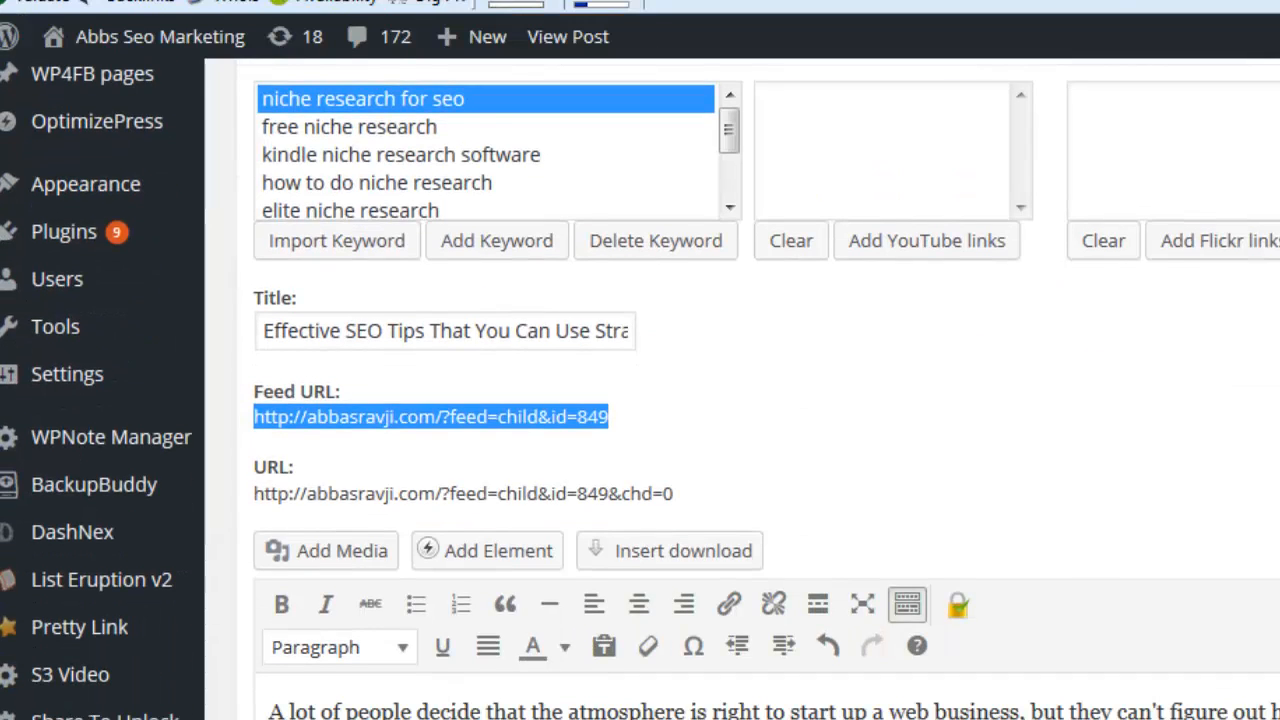
left_click(480, 3)
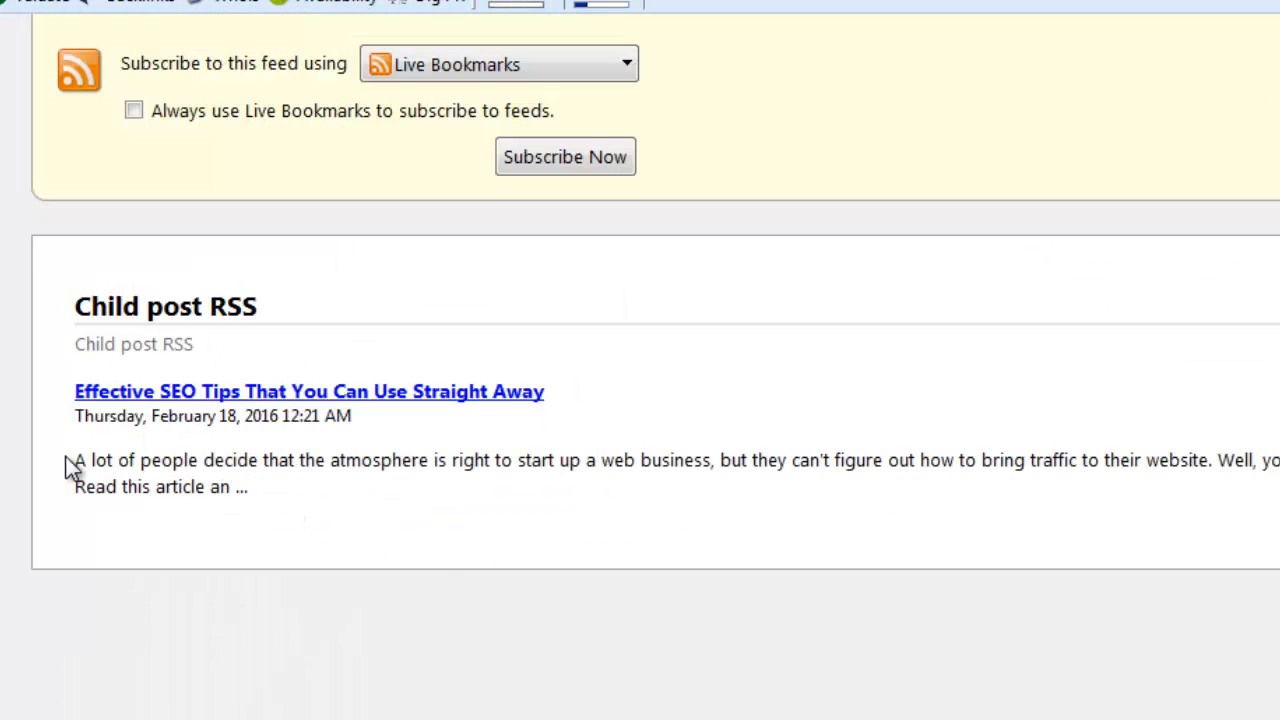
mouse_move(68, 462)
left_mouse_down()
mouse_move(250, 491)
mouse_move(126, 457)
mouse_move(76, 460)
left_mouse_up()
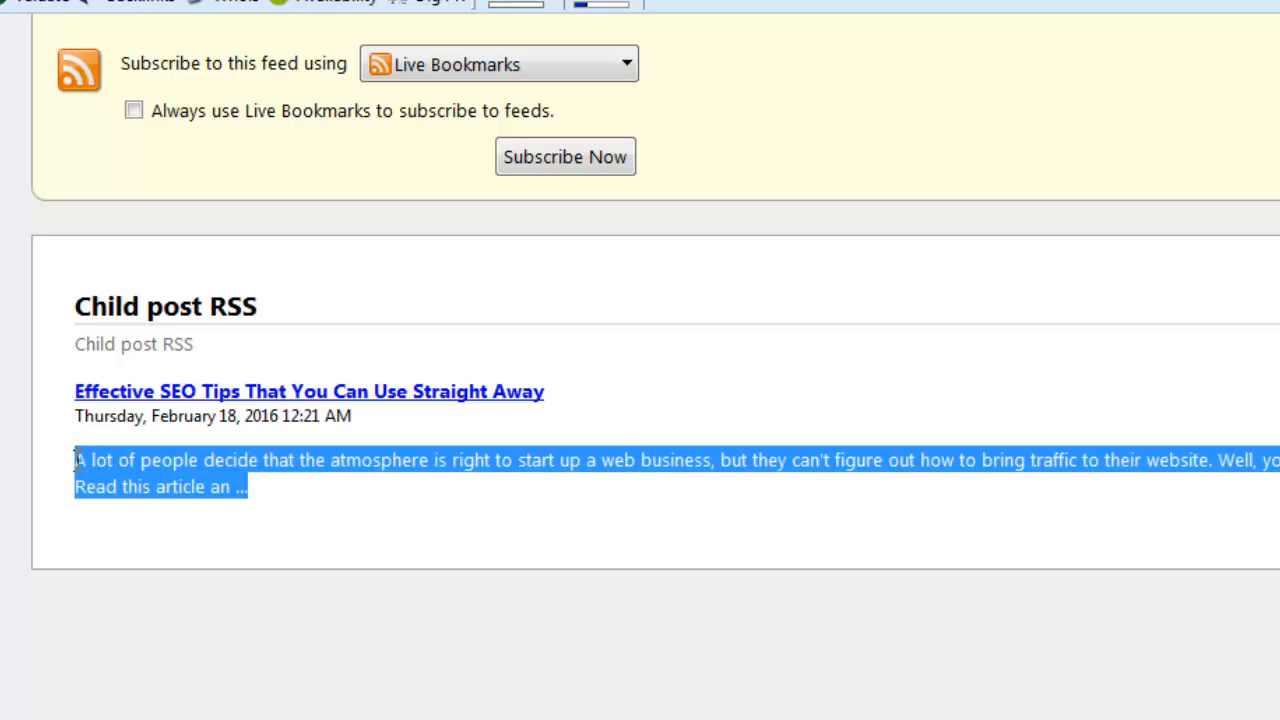
left_click(272, 394)
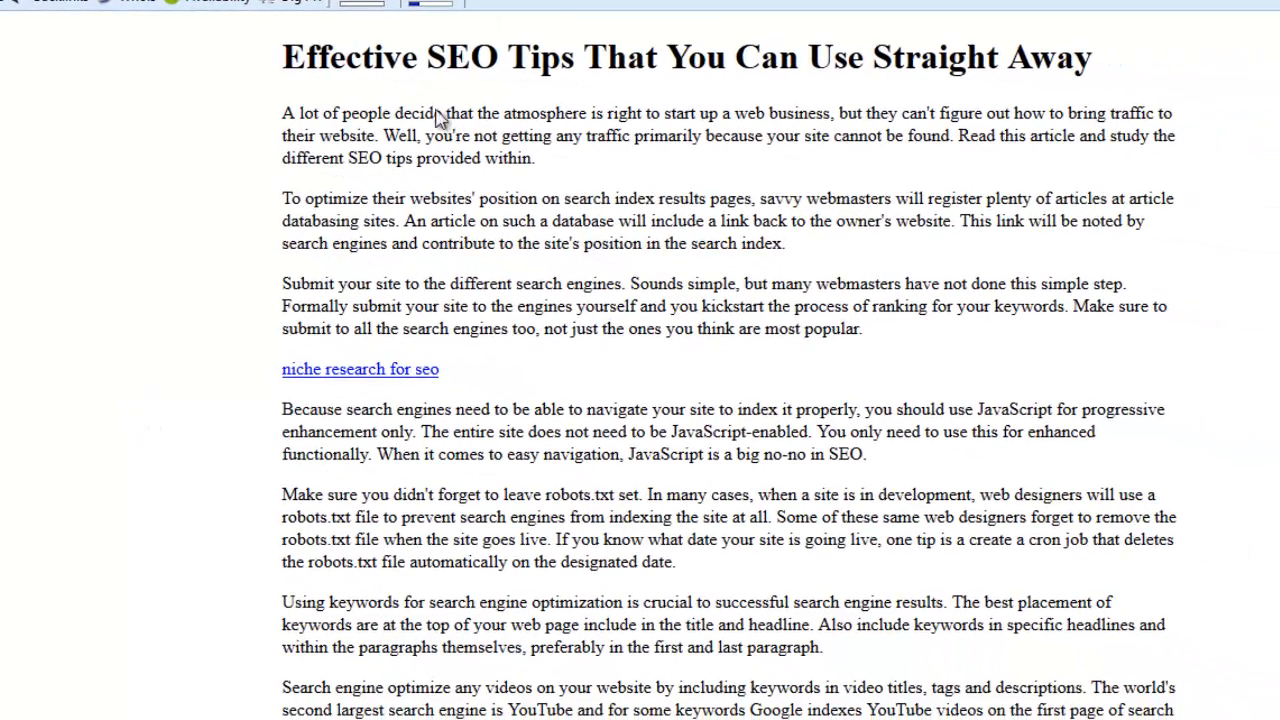
scroll(740, 412, "down", 1)
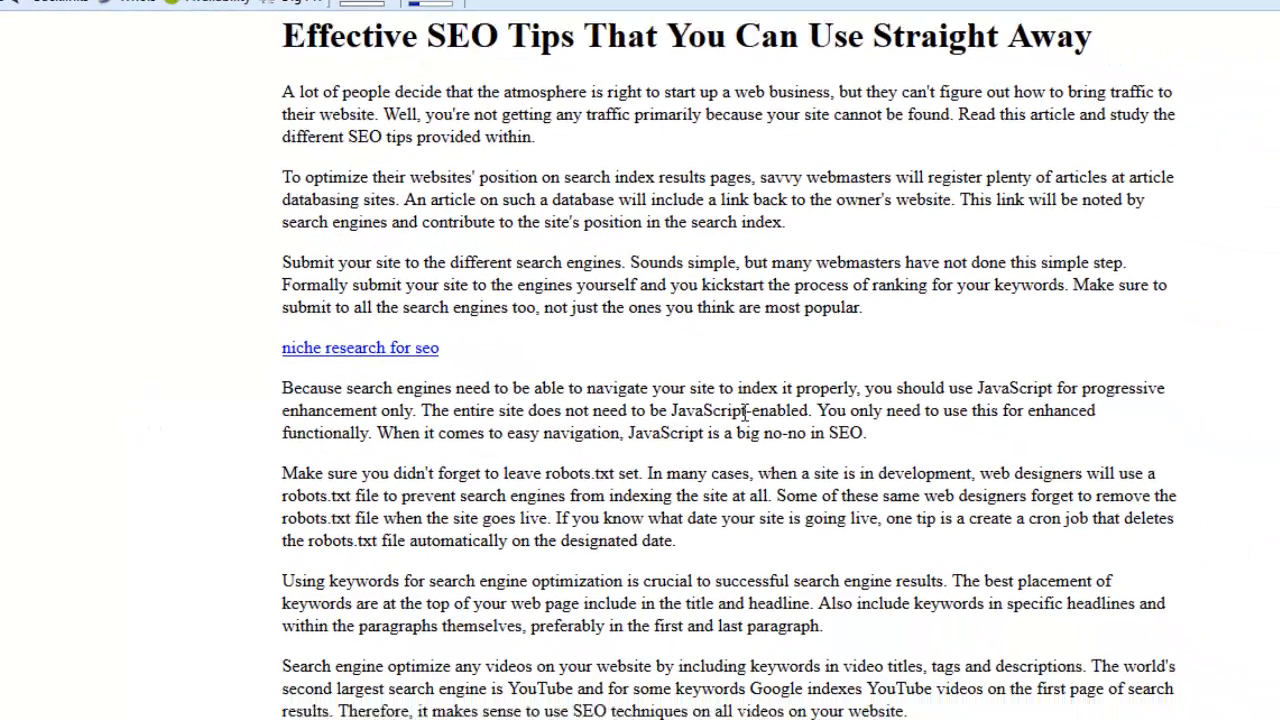
scroll(491, 208, "up", 1)
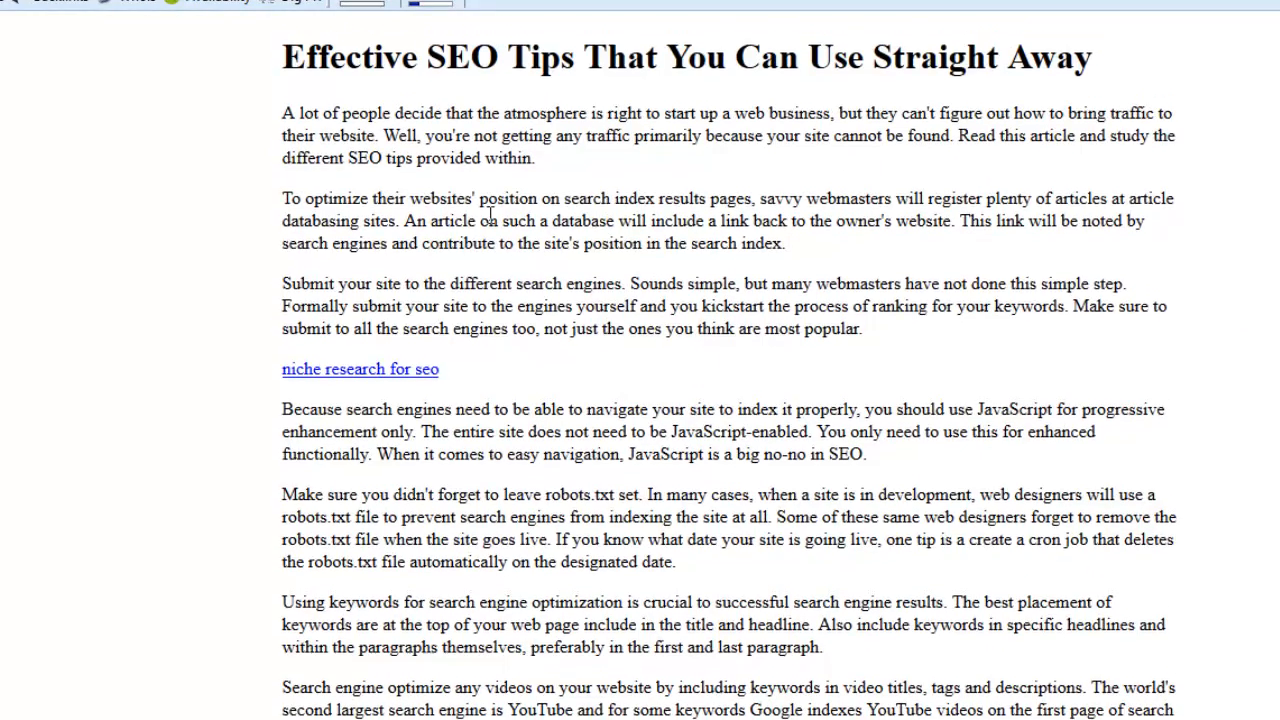
left_click_drag(393, 303, 508, 305)
left_click(508, 303)
Return to the post editor and compare the "free niche research" content with the "niche research for seo" content.
left_click(480, 2)
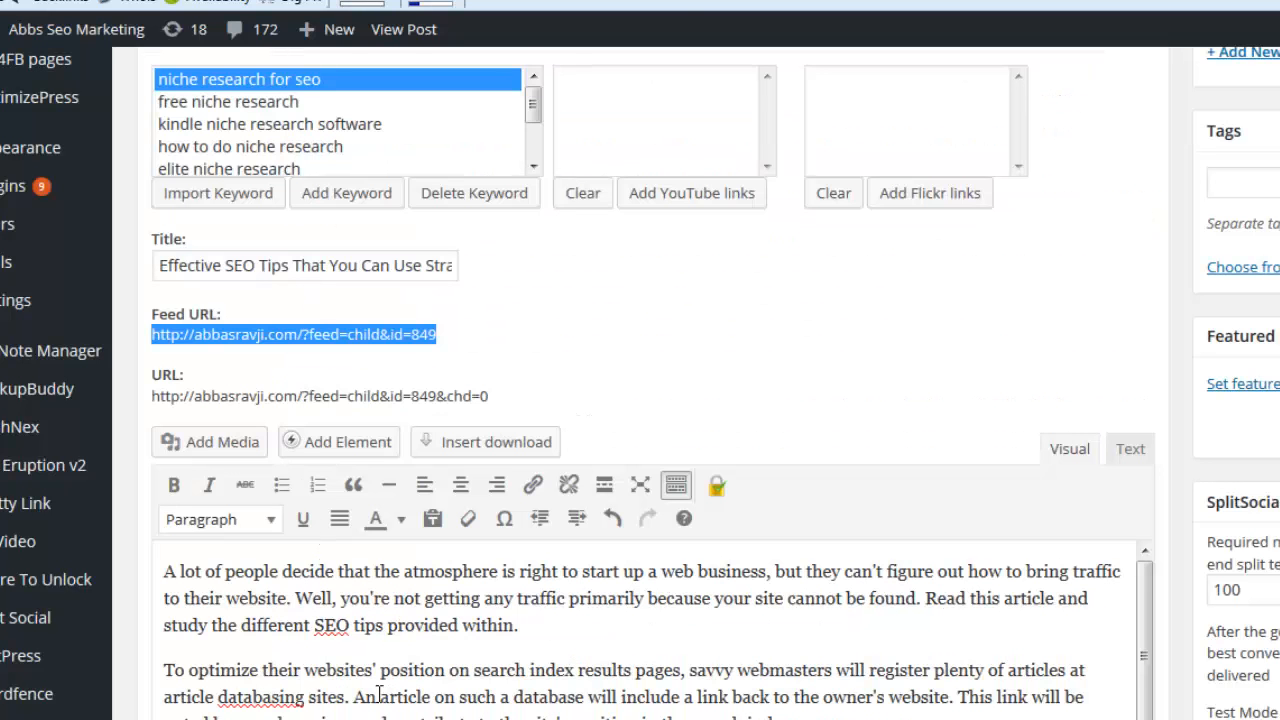
left_click(258, 102)
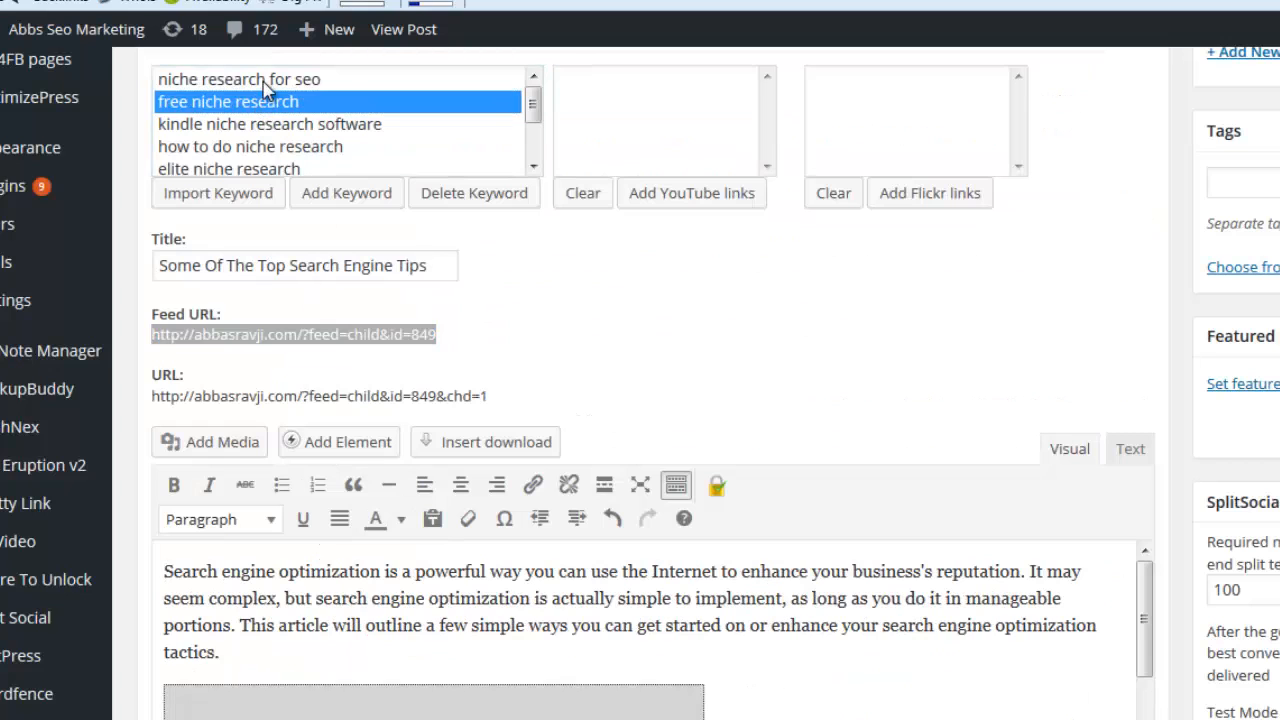
left_click(271, 80)
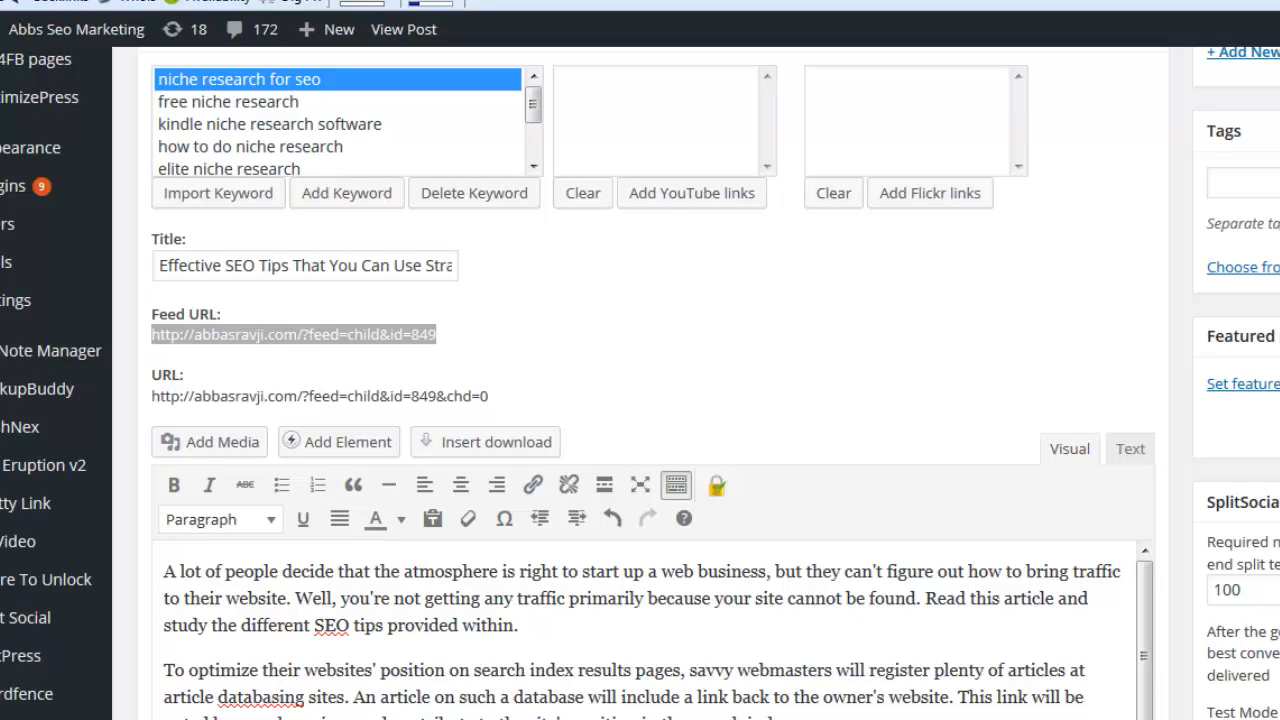
Add the YouTube shortcode on a new line below the article's first paragraph and apply the change to the child post.
scroll(278, 286, "down", 4)
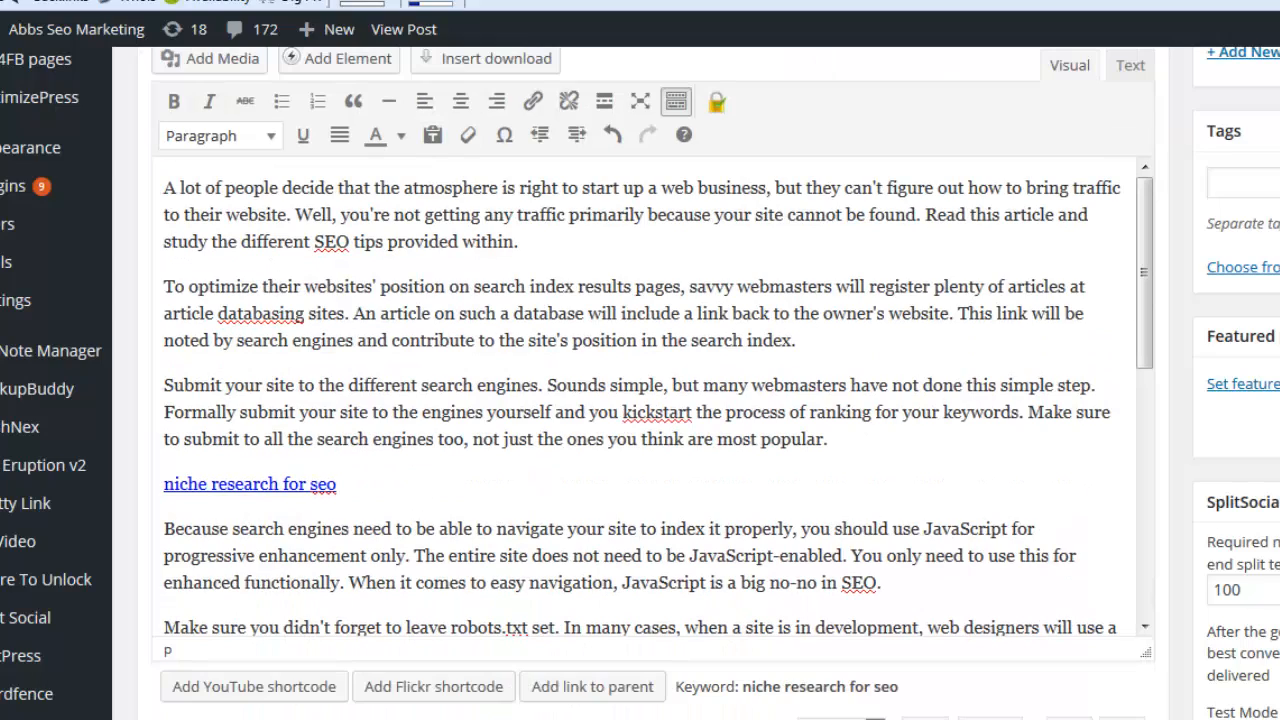
scroll(560, 362, "up", 1)
left_click(560, 362)
key("Return")
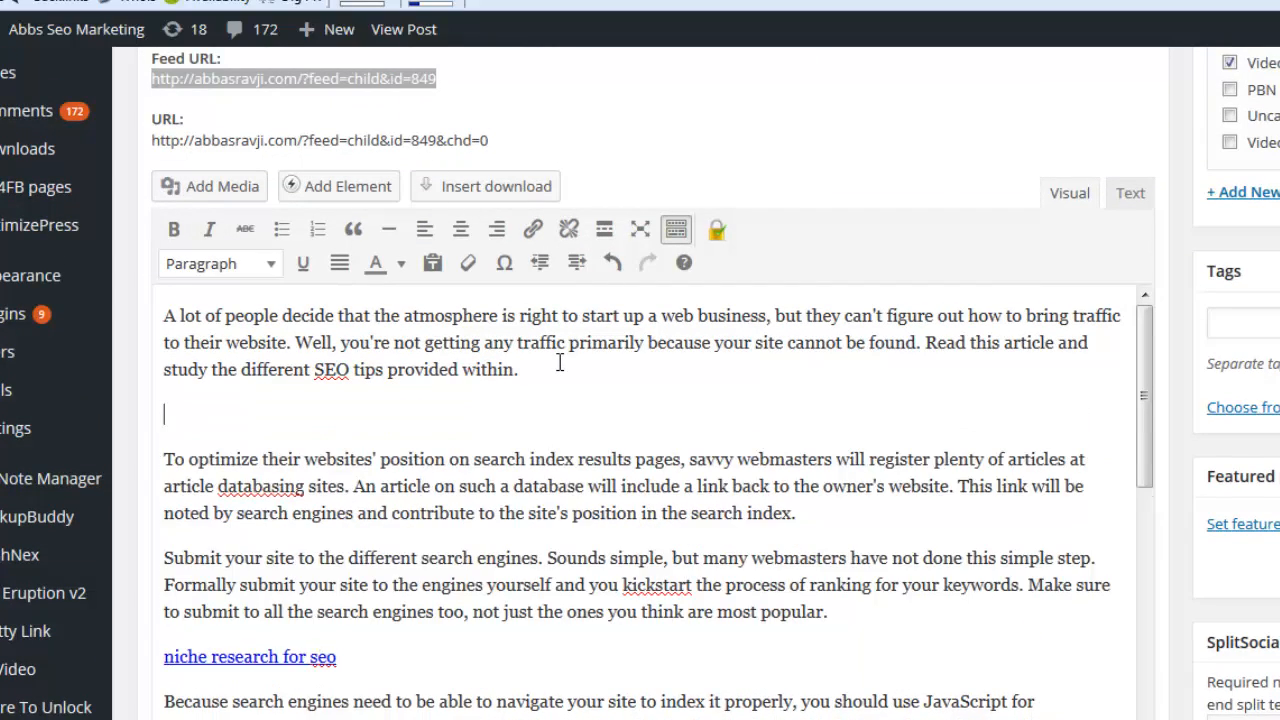
scroll(848, 674, "down", 5)
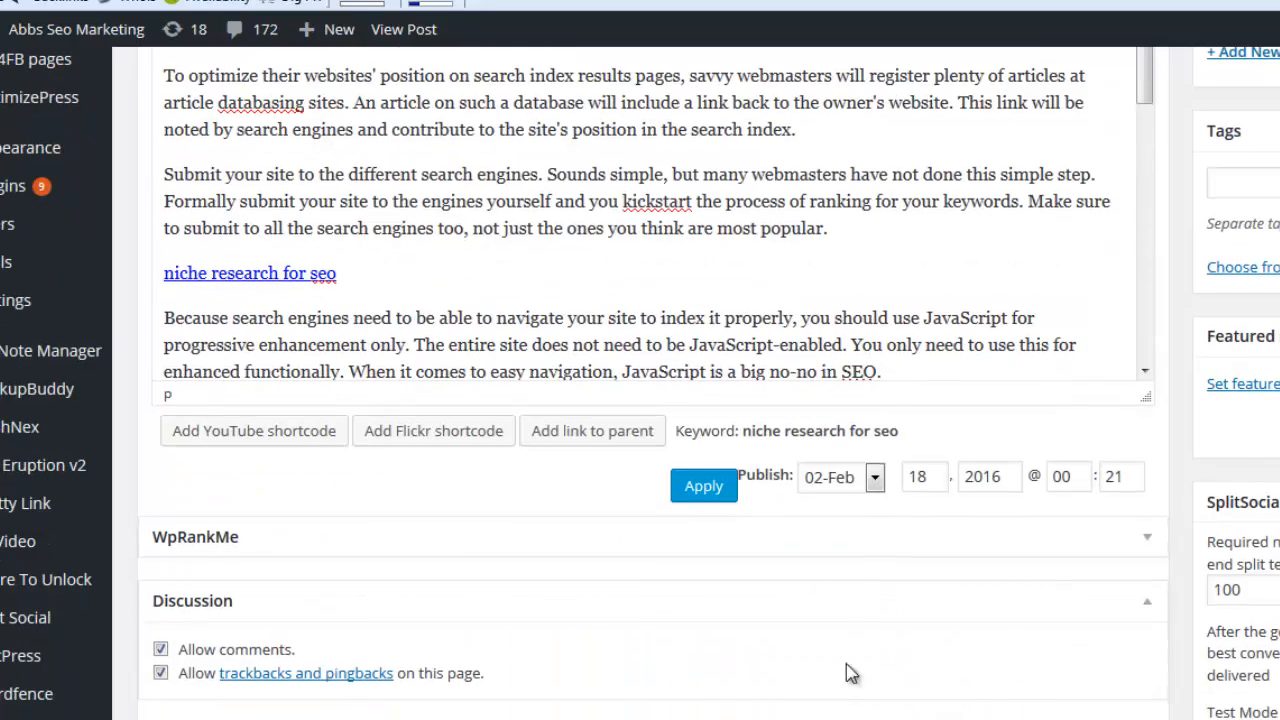
left_click(305, 440)
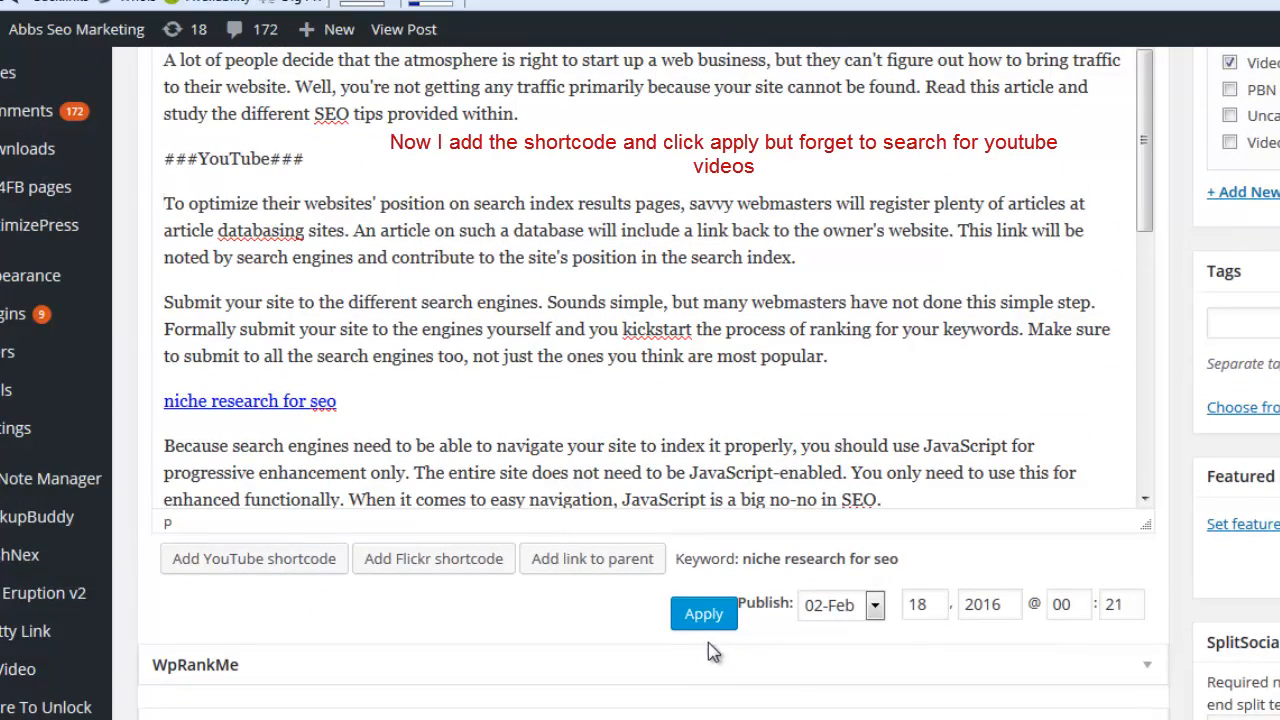
left_click(703, 613)
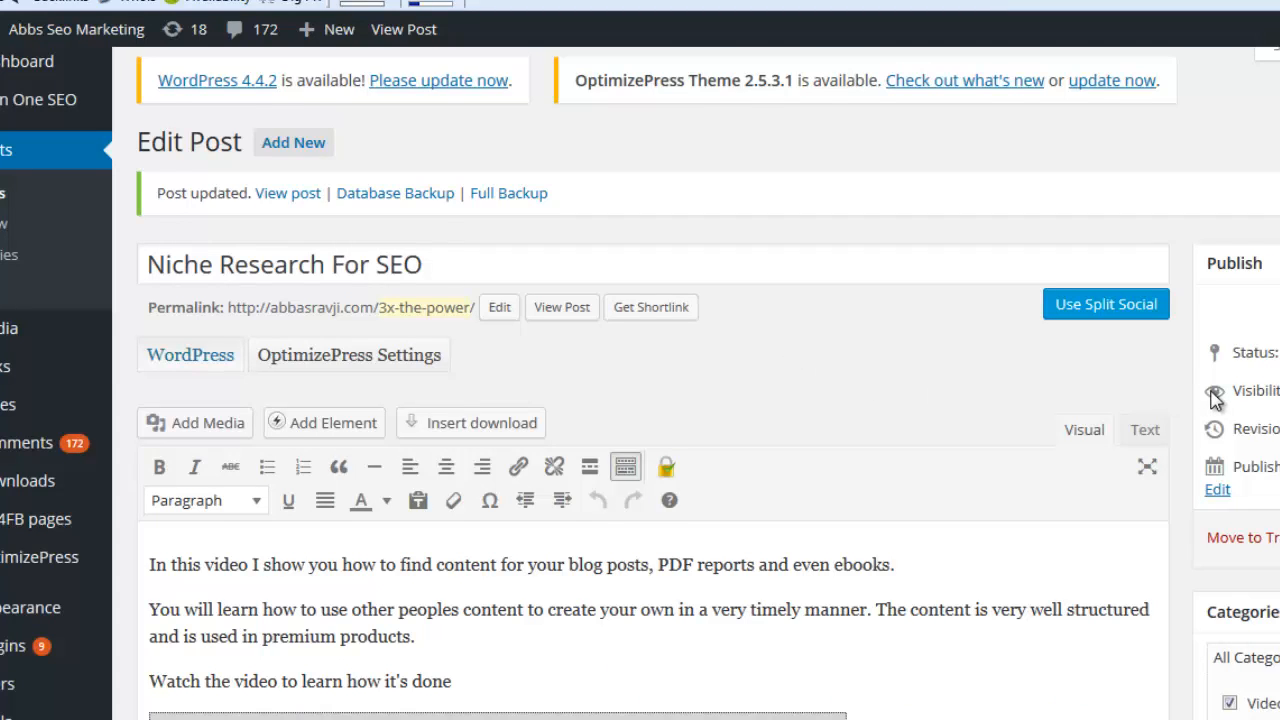
Reload "niche research for seo" and delete the embedded video placeholder below the first paragraph, leaving an empty line.
scroll(1215, 397, "down", 3)
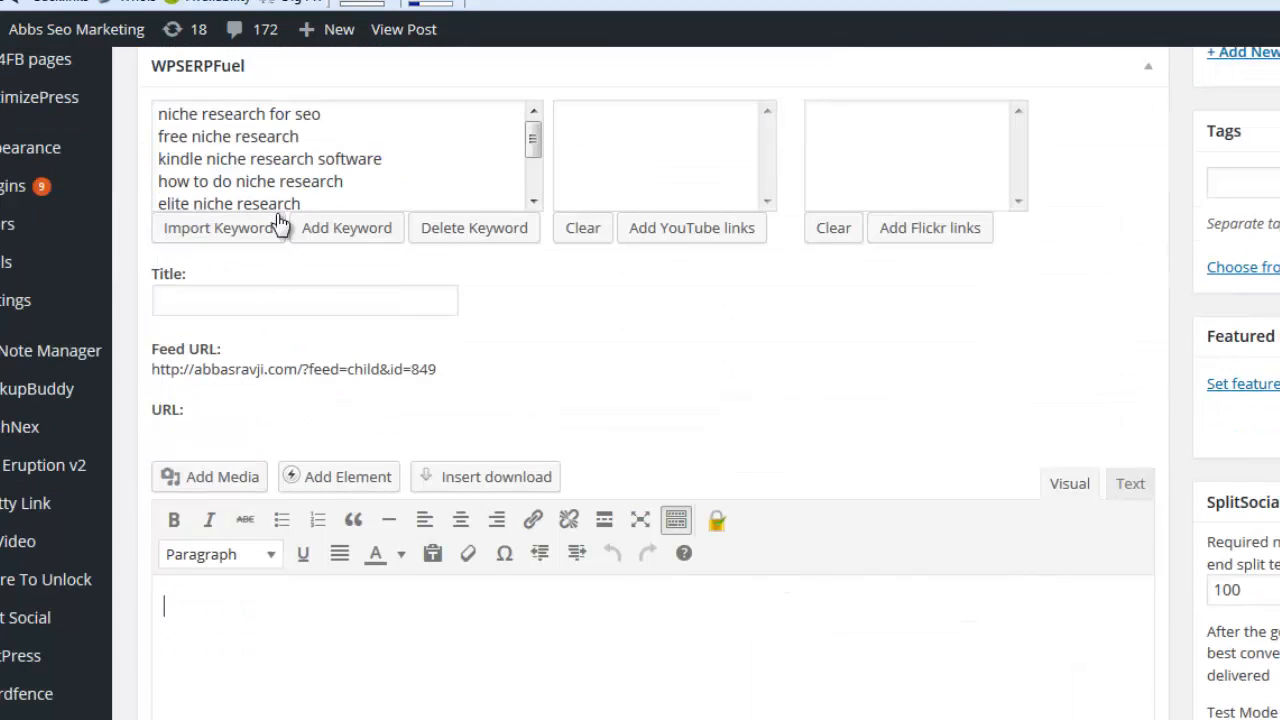
left_click(295, 116)
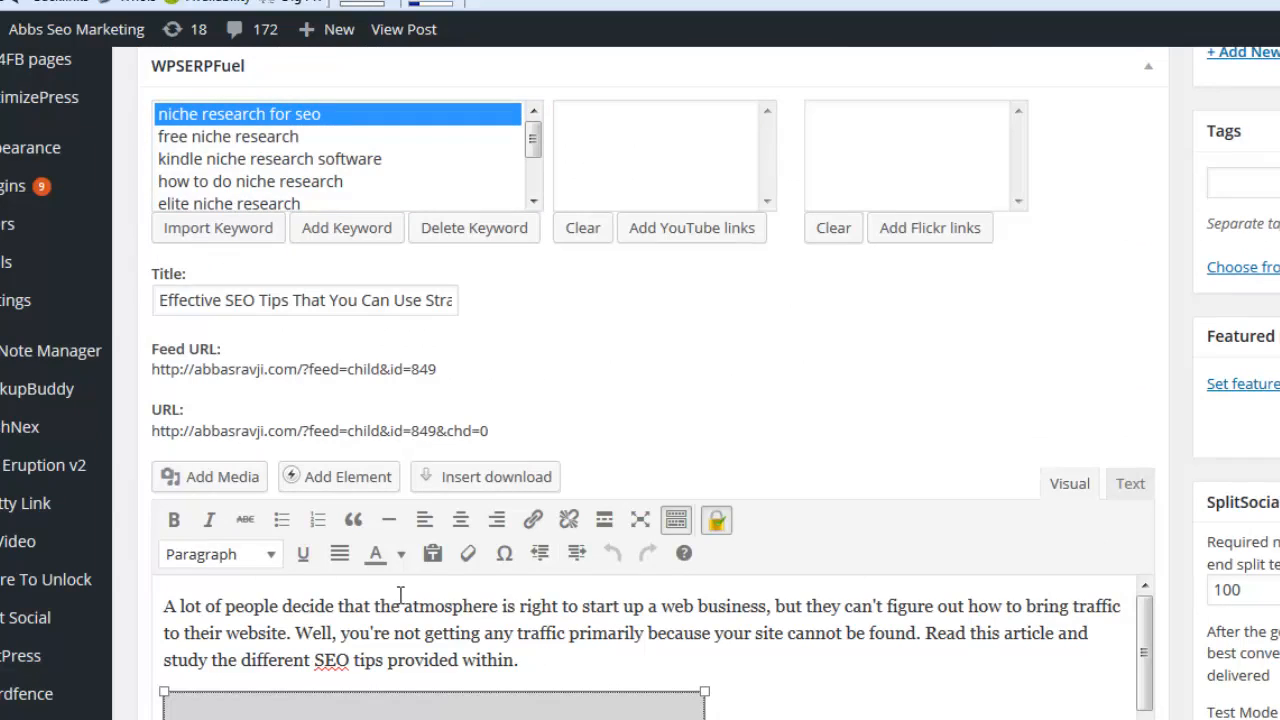
left_click(656, 140)
key("Delete")
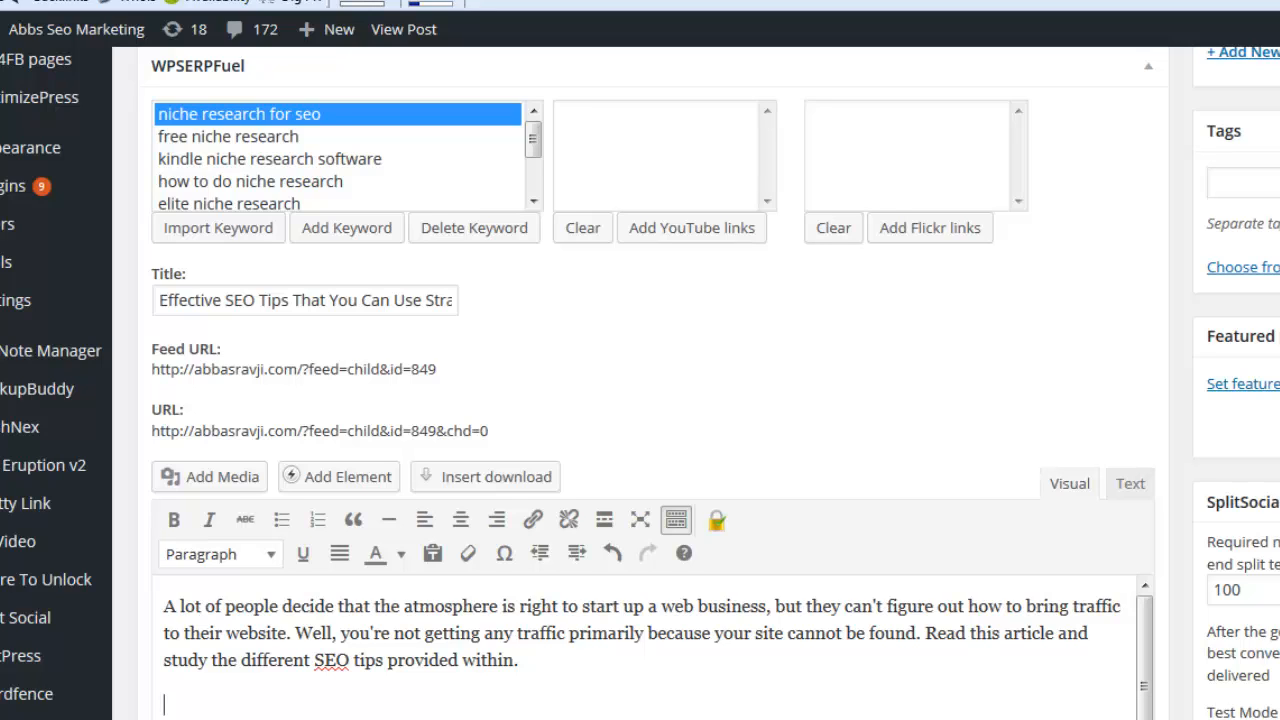
key("Delete")
key("Return")
Search YouTube for "niche research" in the plugin's video link dialog and browse the listed videos.
left_click(690, 230)
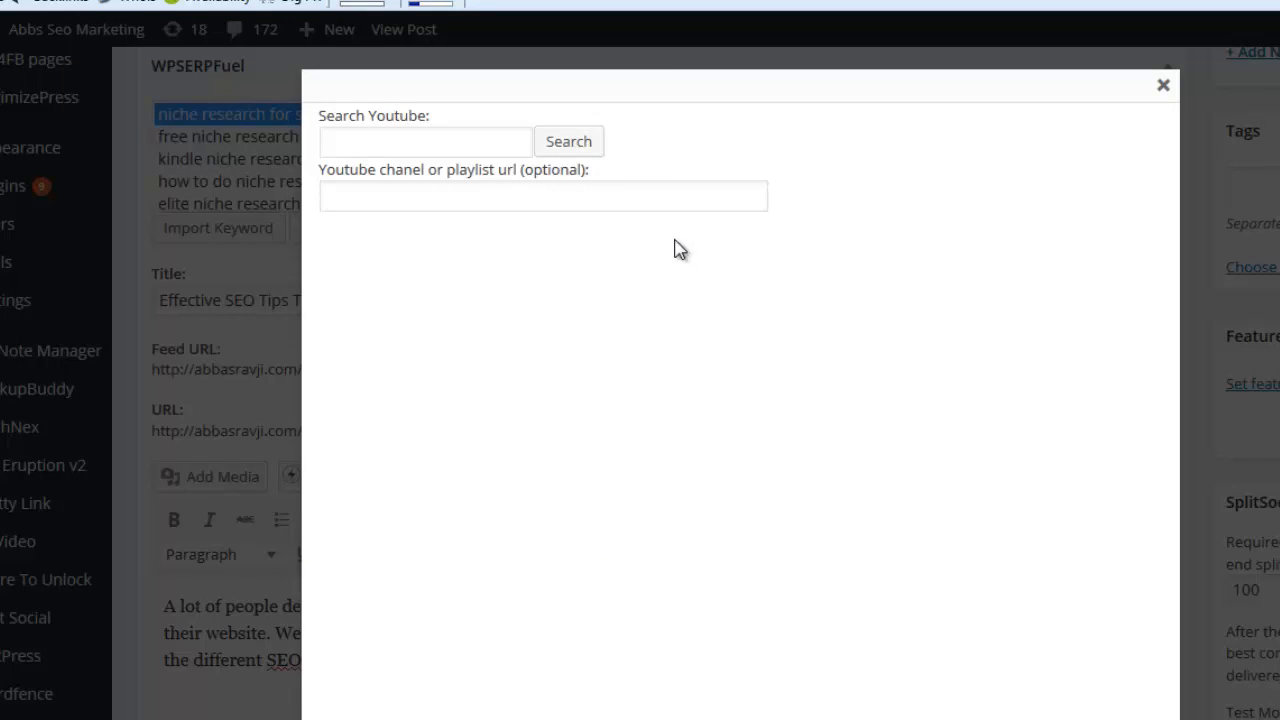
left_click(449, 139)
type("niche")
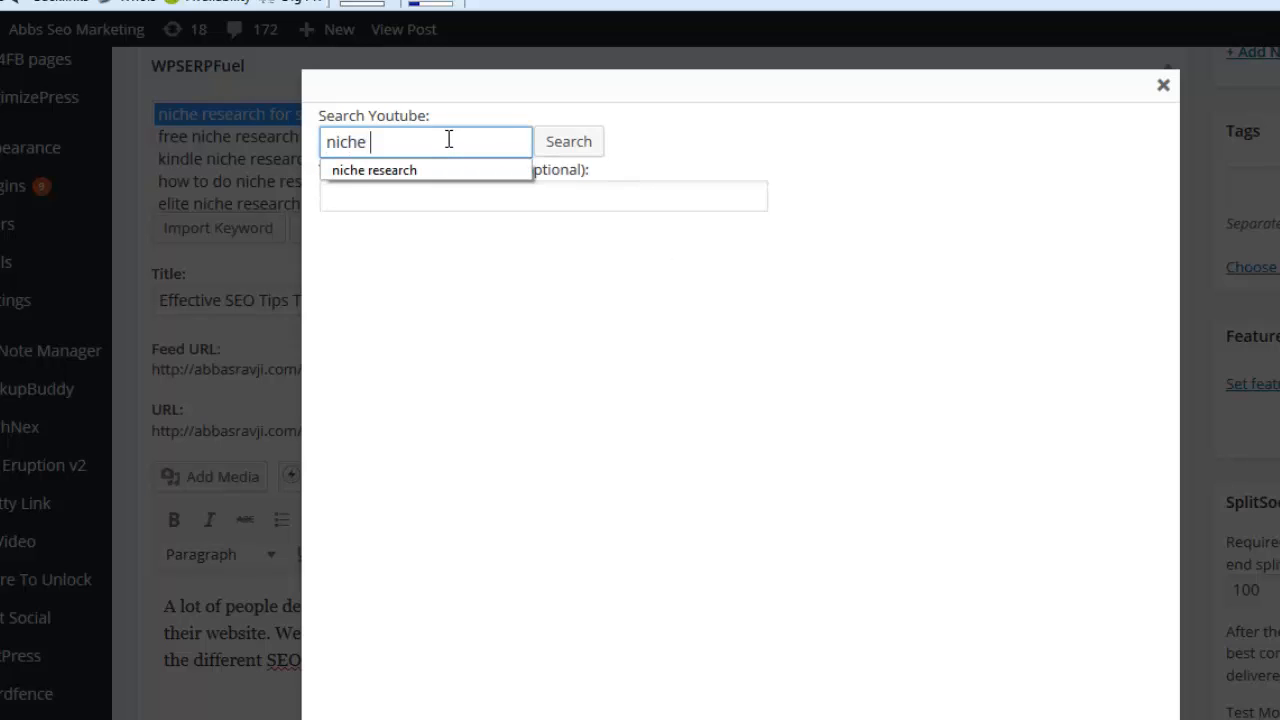
type(" research")
key("Return")
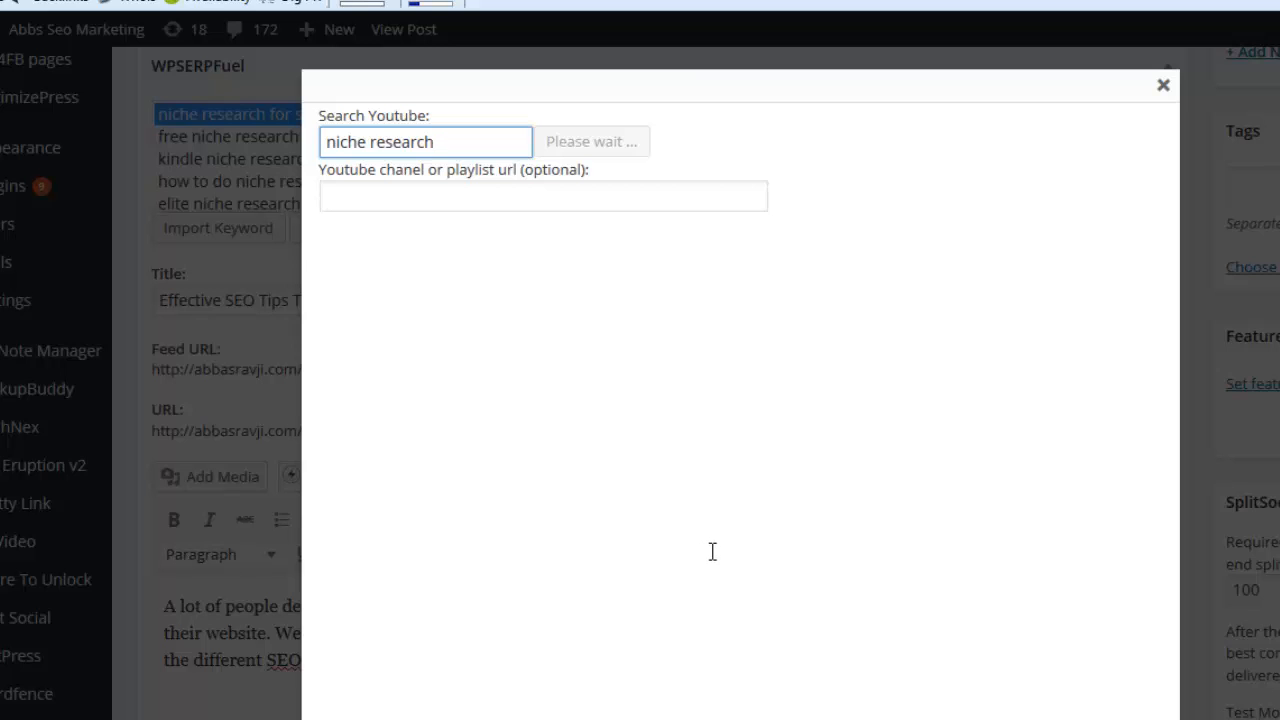
scroll(724, 545, "down", 10)
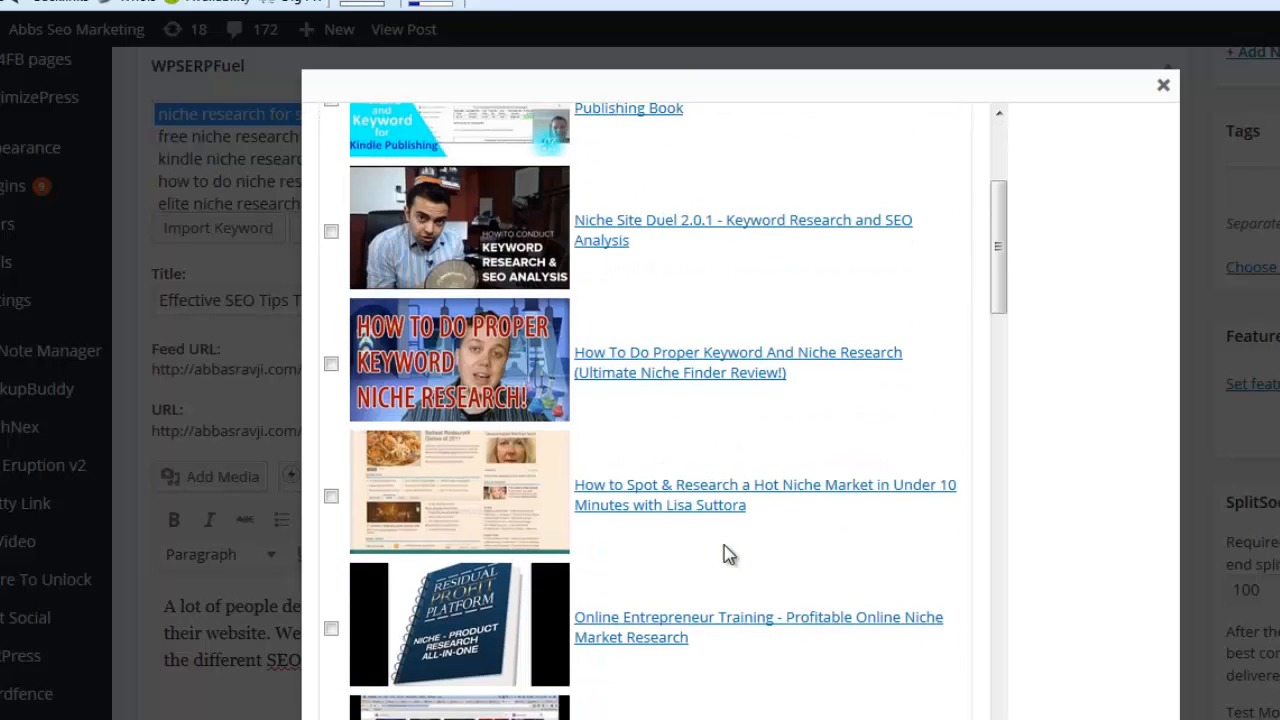
Add the video "How to Choose a Profitable Niche for SEO" from the search results to the child post's YouTube links.
scroll(729, 550, "down", 5)
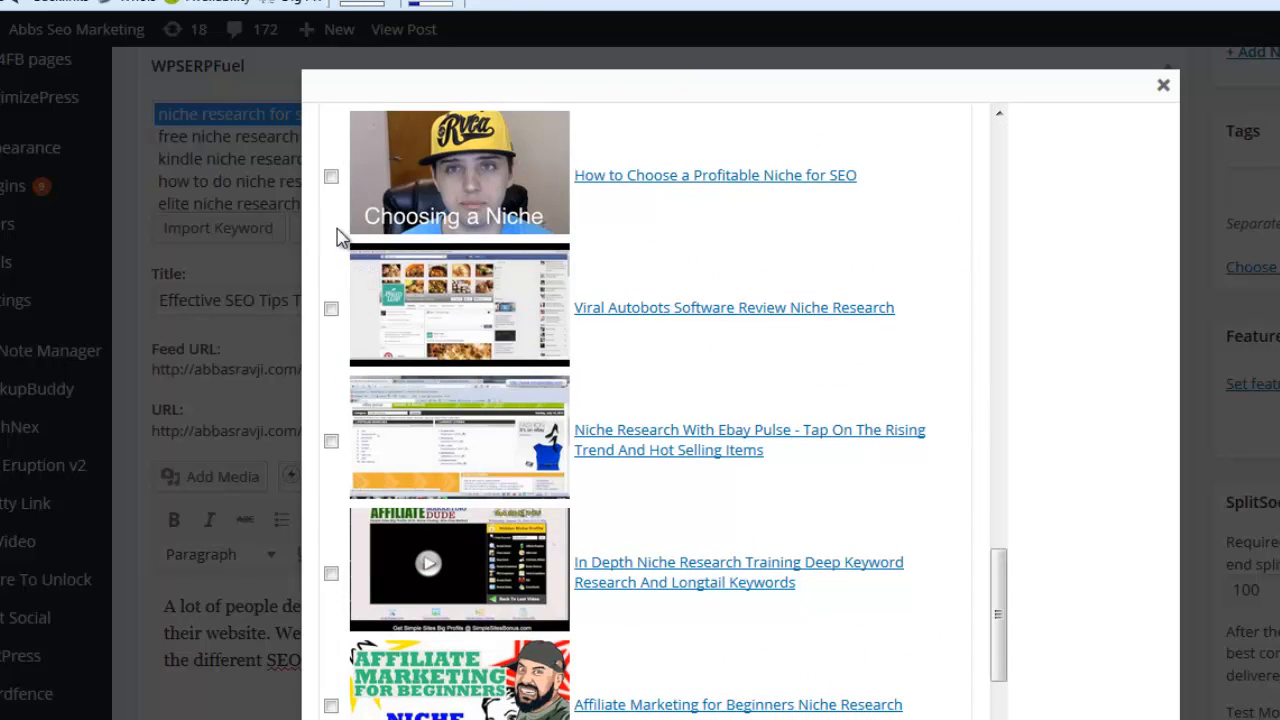
left_click(331, 176)
scroll(503, 553, "down", 12)
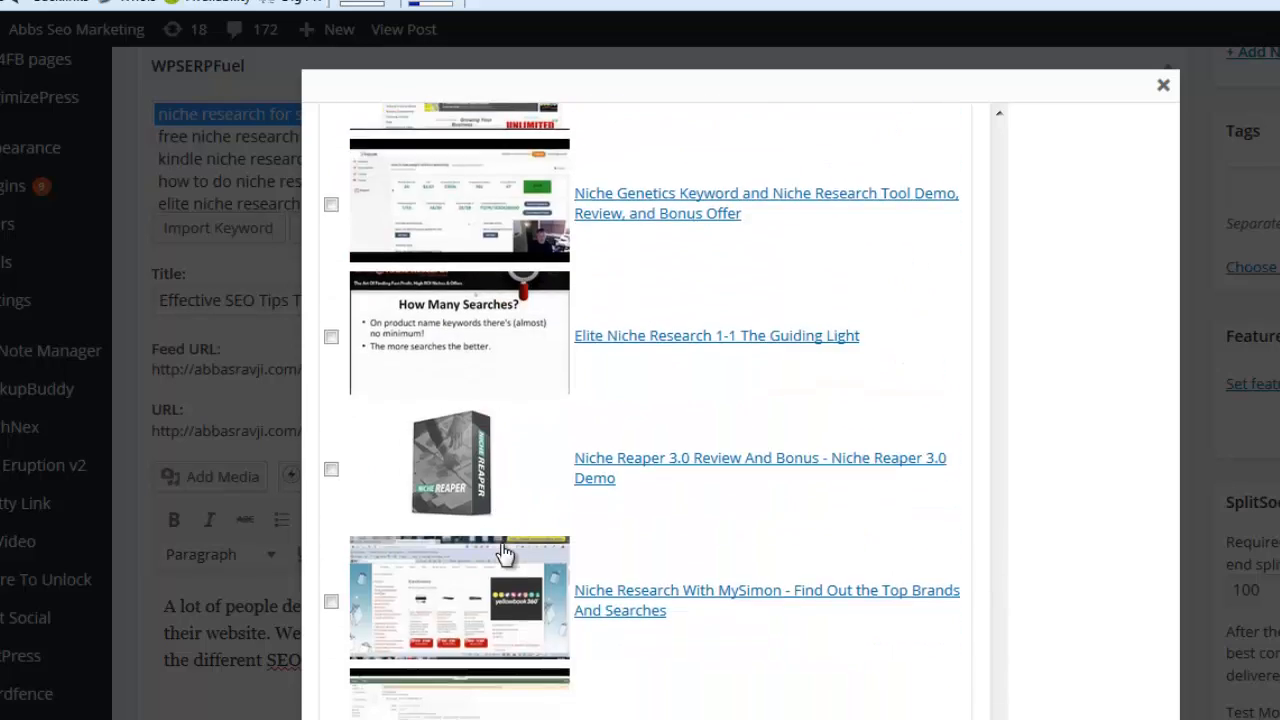
scroll(705, 711, "up", 1)
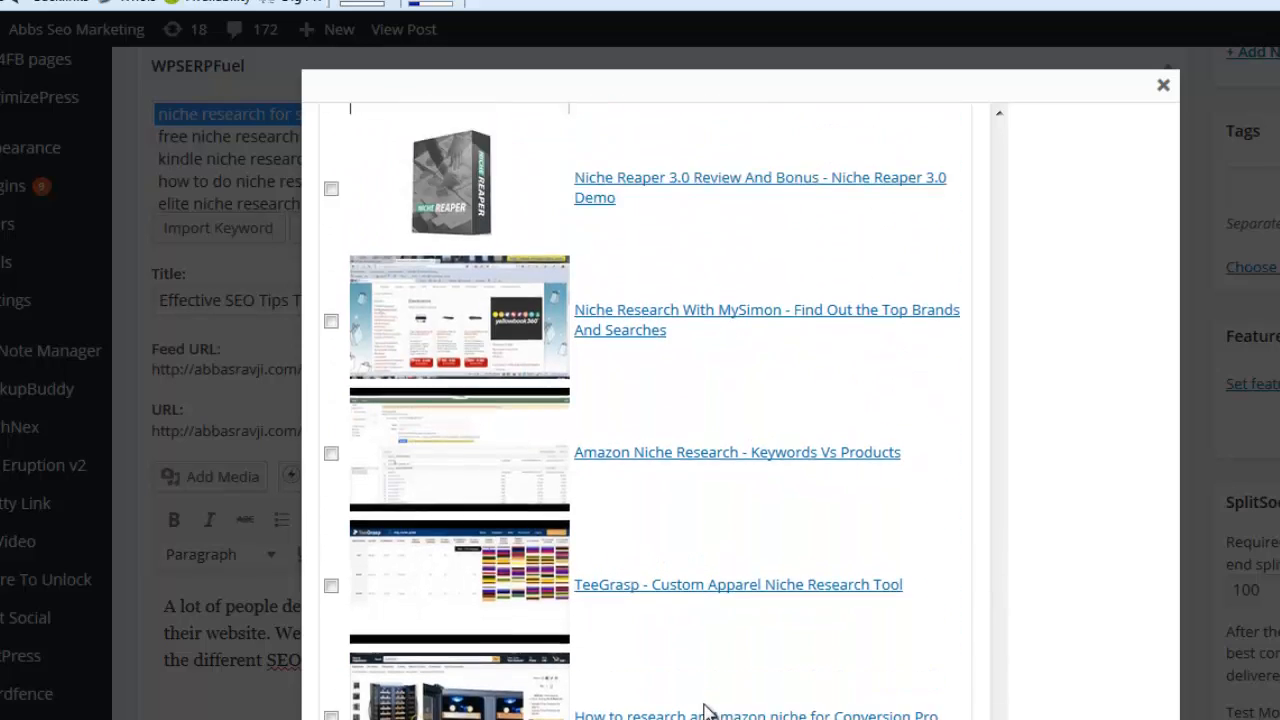
scroll(705, 711, "down", 1)
scroll(705, 711, "down", 2)
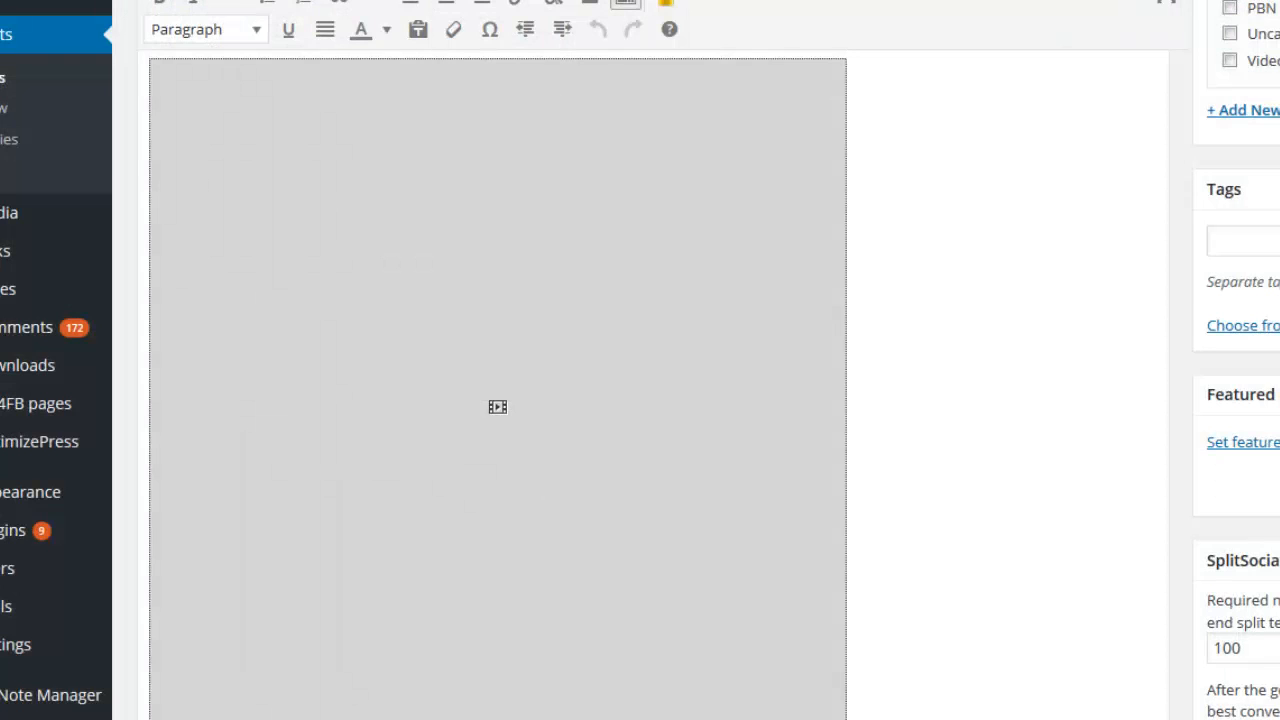
Insert the YouTube shortcode on the empty line below the first paragraph of "niche research for seo", apply it and update the post.
scroll(891, 491, "up", 2)
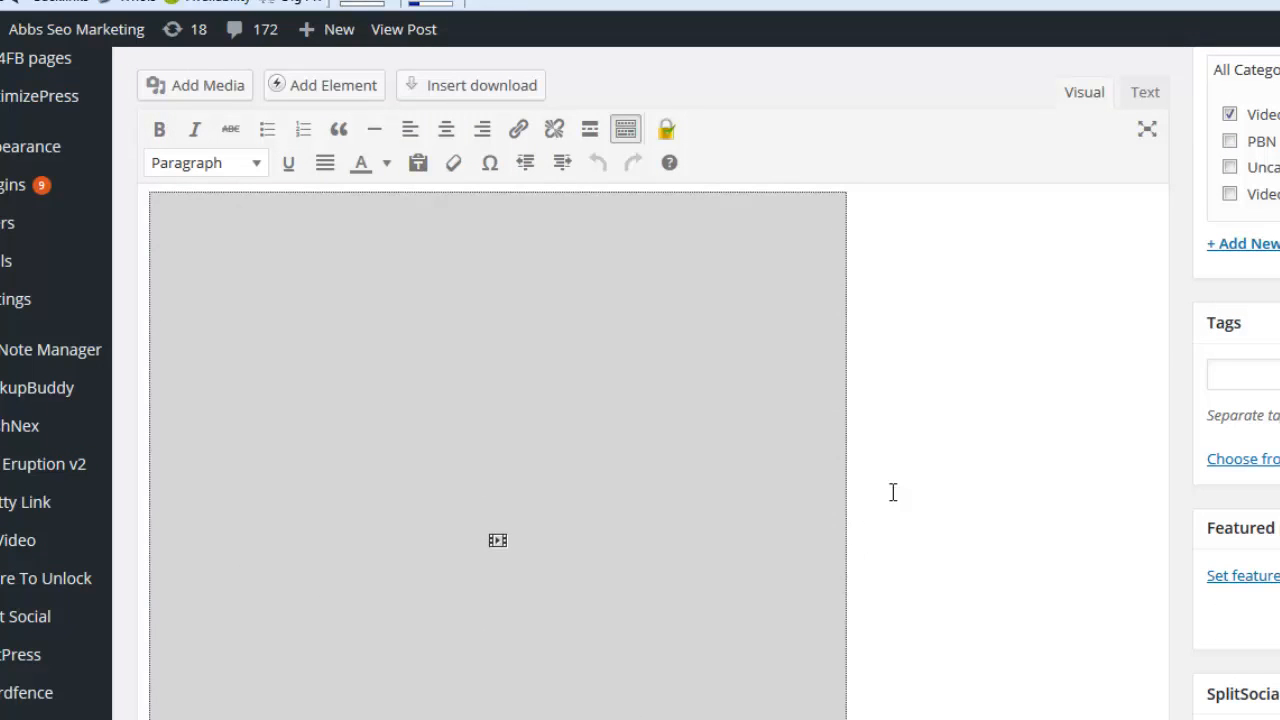
scroll(1180, 320, "down", 2)
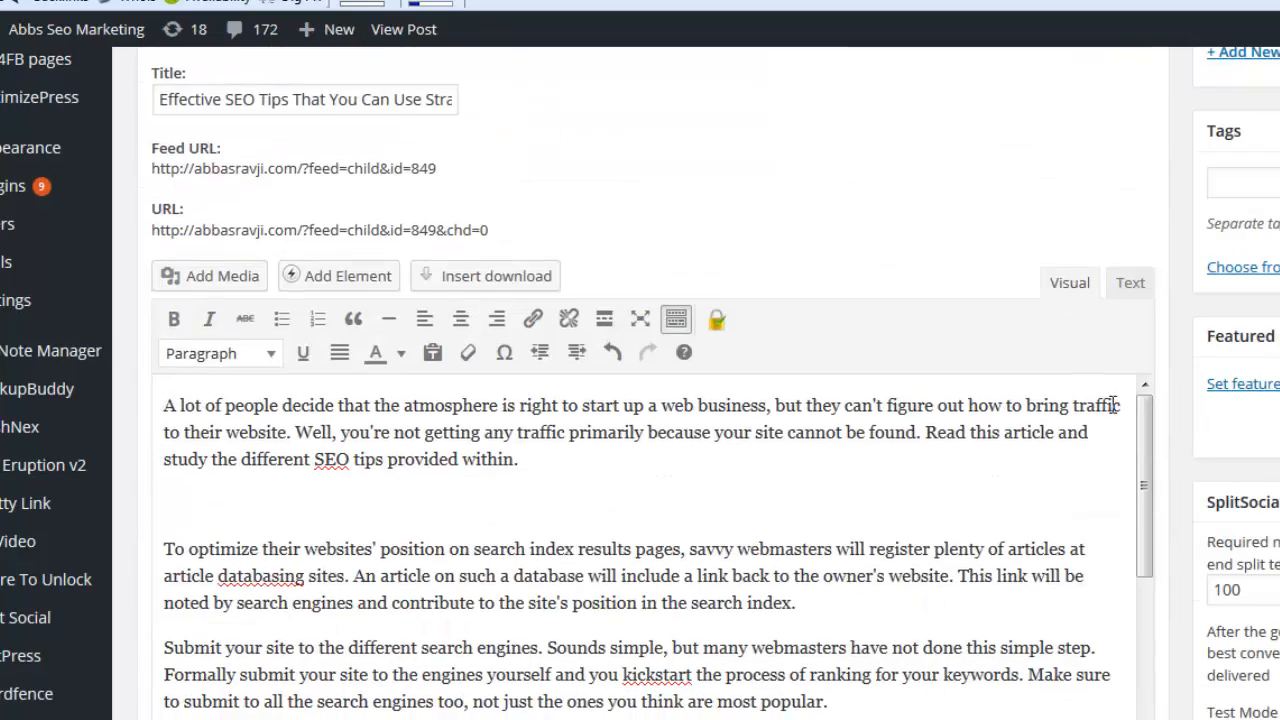
scroll(281, 515, "down", 10)
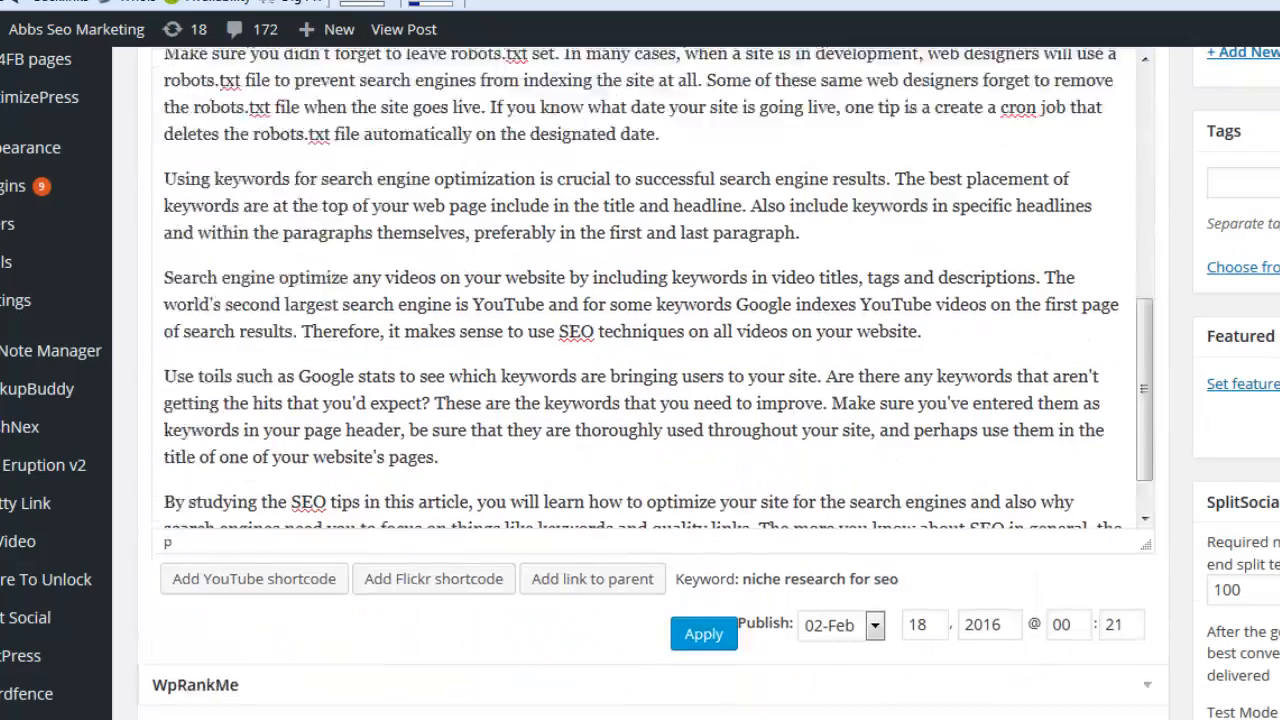
scroll(413, 606, "up", 10)
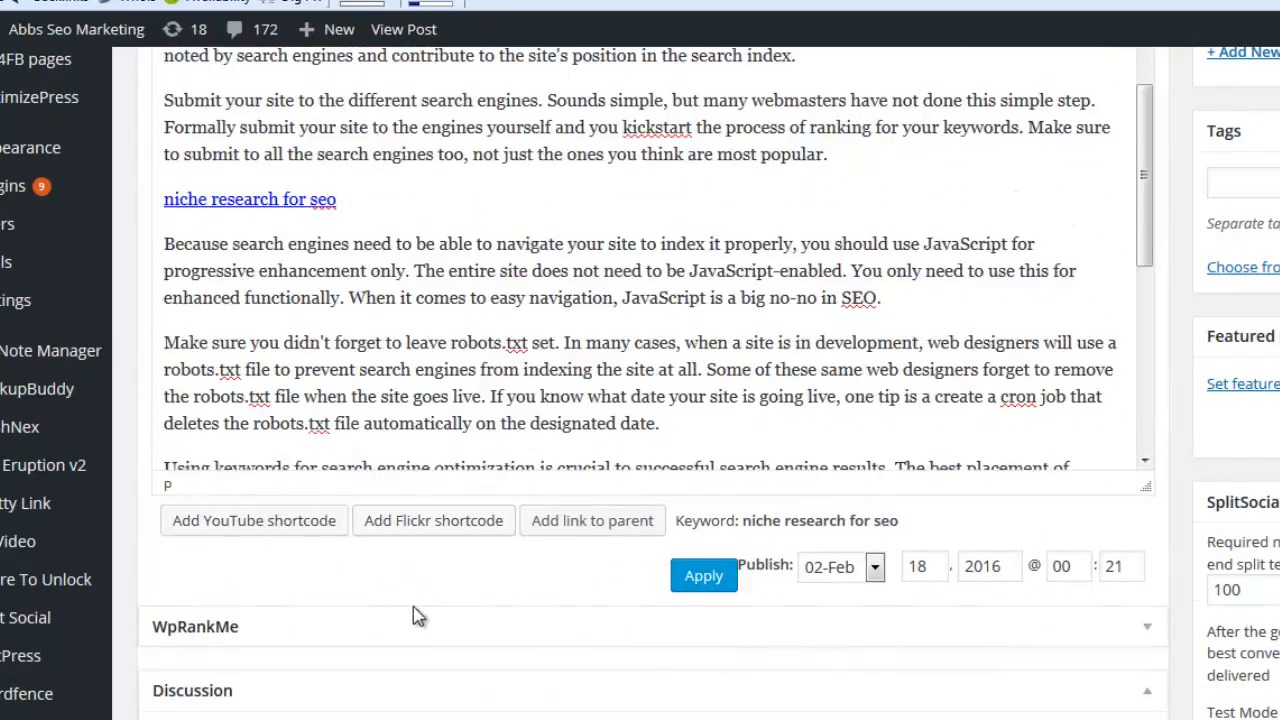
scroll(583, 497, "up", 5)
scroll(514, 631, "down", 8)
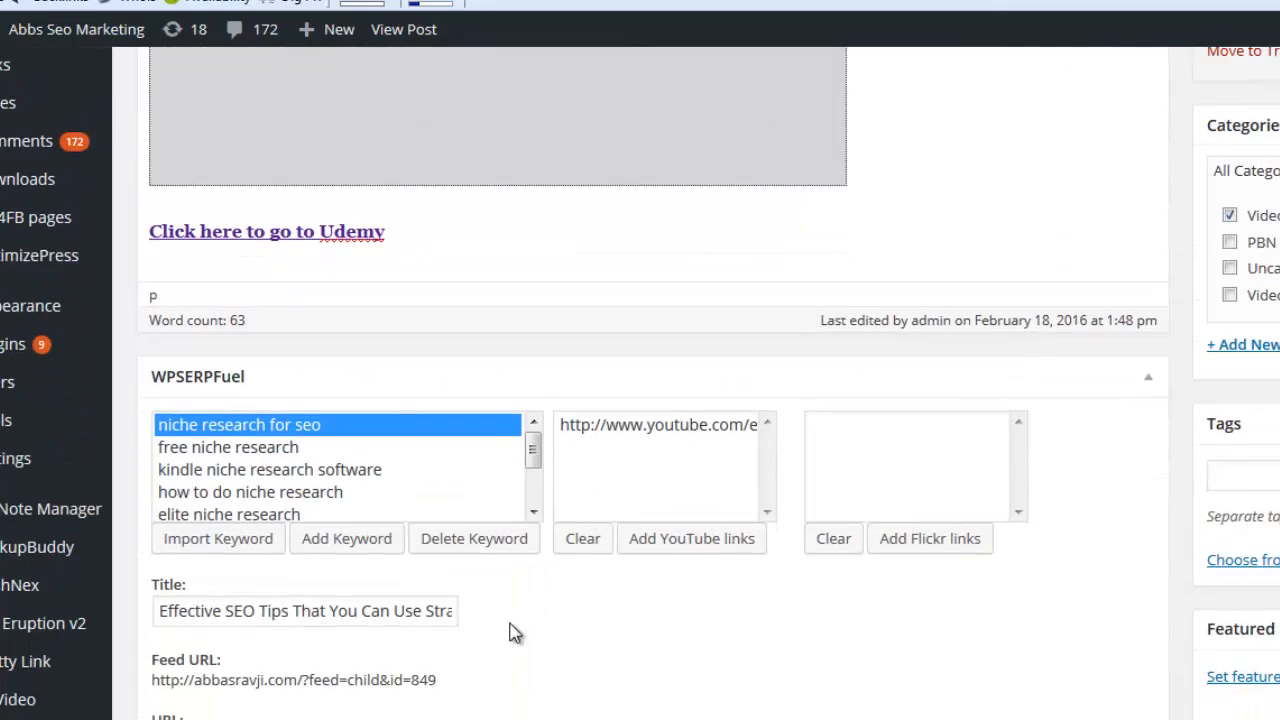
scroll(390, 612, "up", 3)
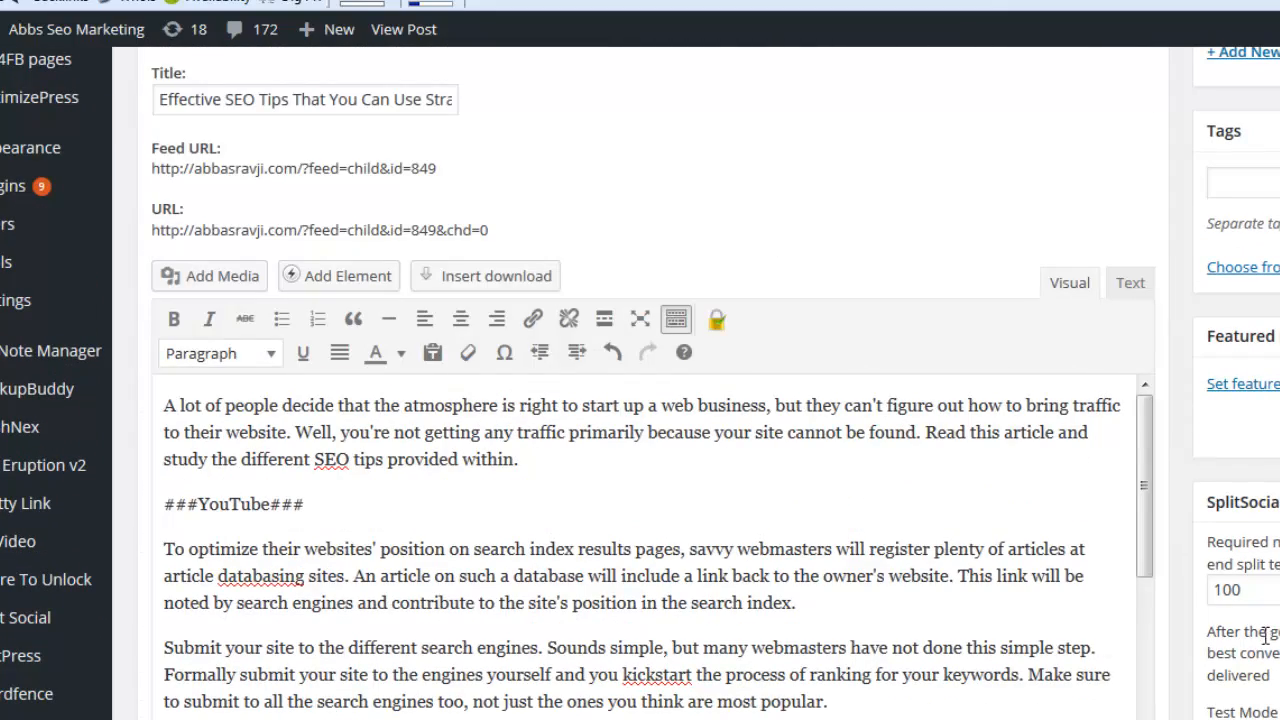
scroll(1266, 636, "down", 5)
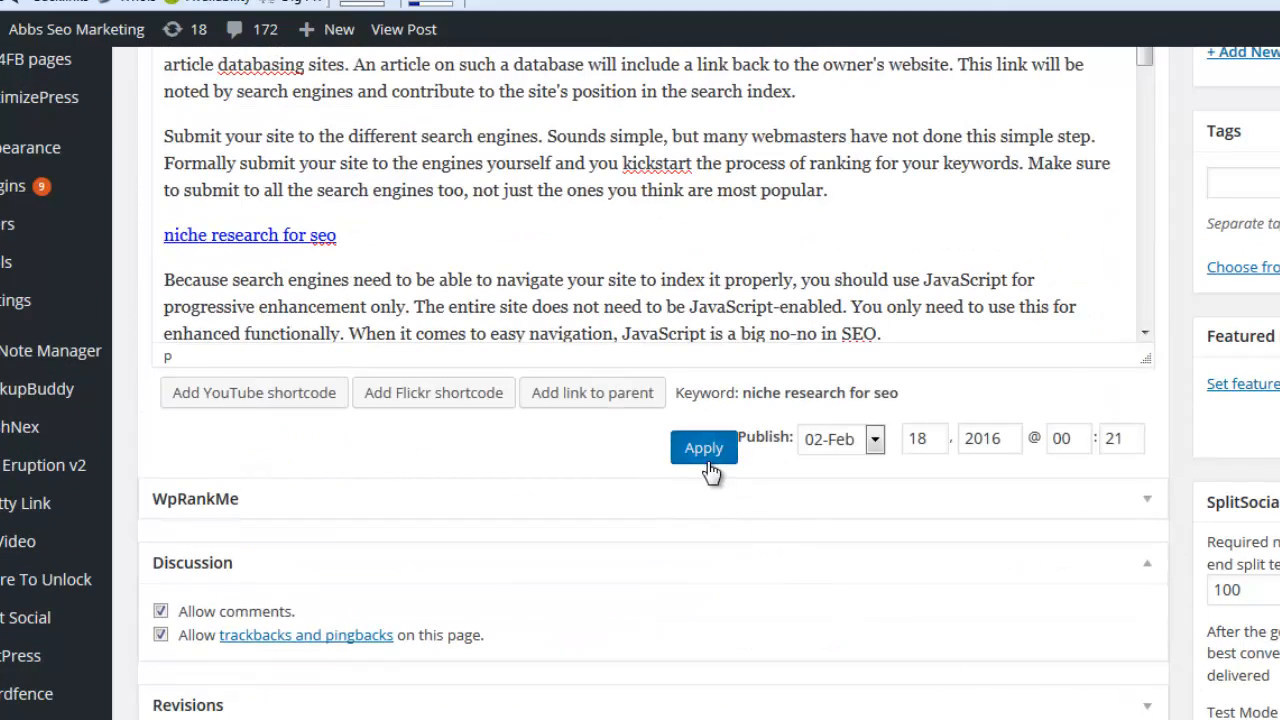
scroll(840, 620, "up", 10)
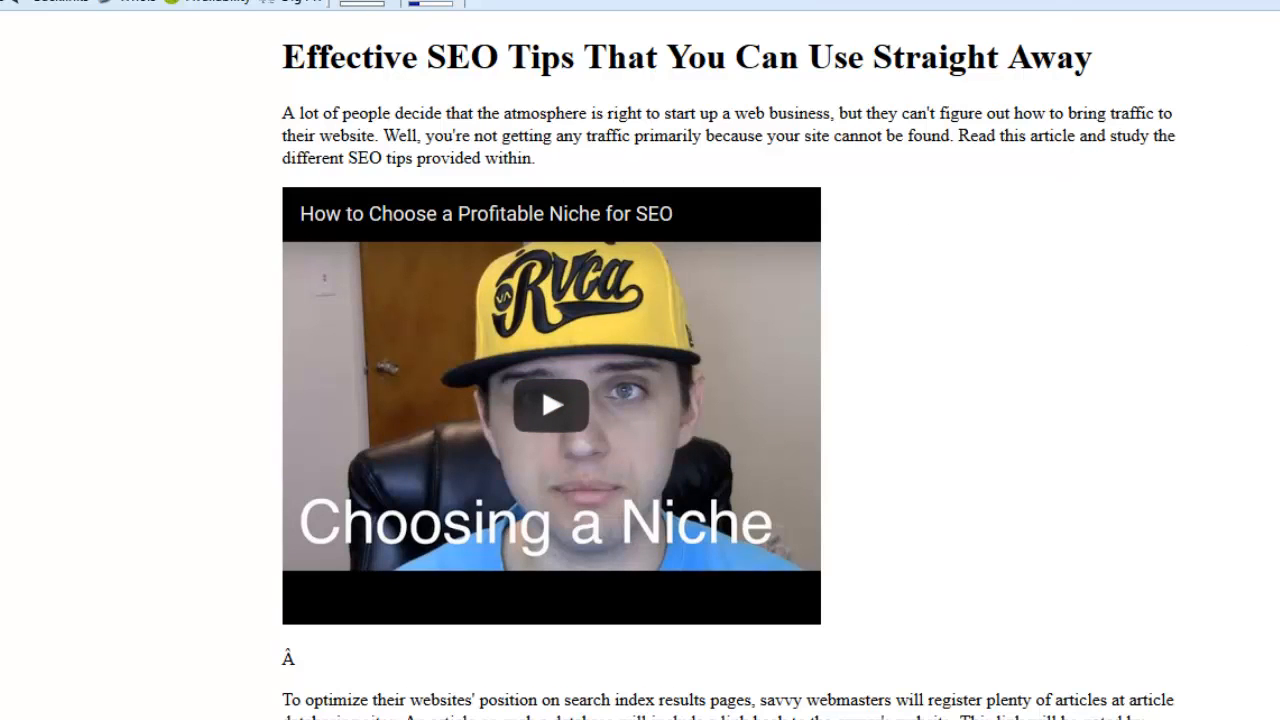
Close the child post page and load the "niche research for seo" keyword in the post's WPSERPFuel section.
key("ctrl+w")
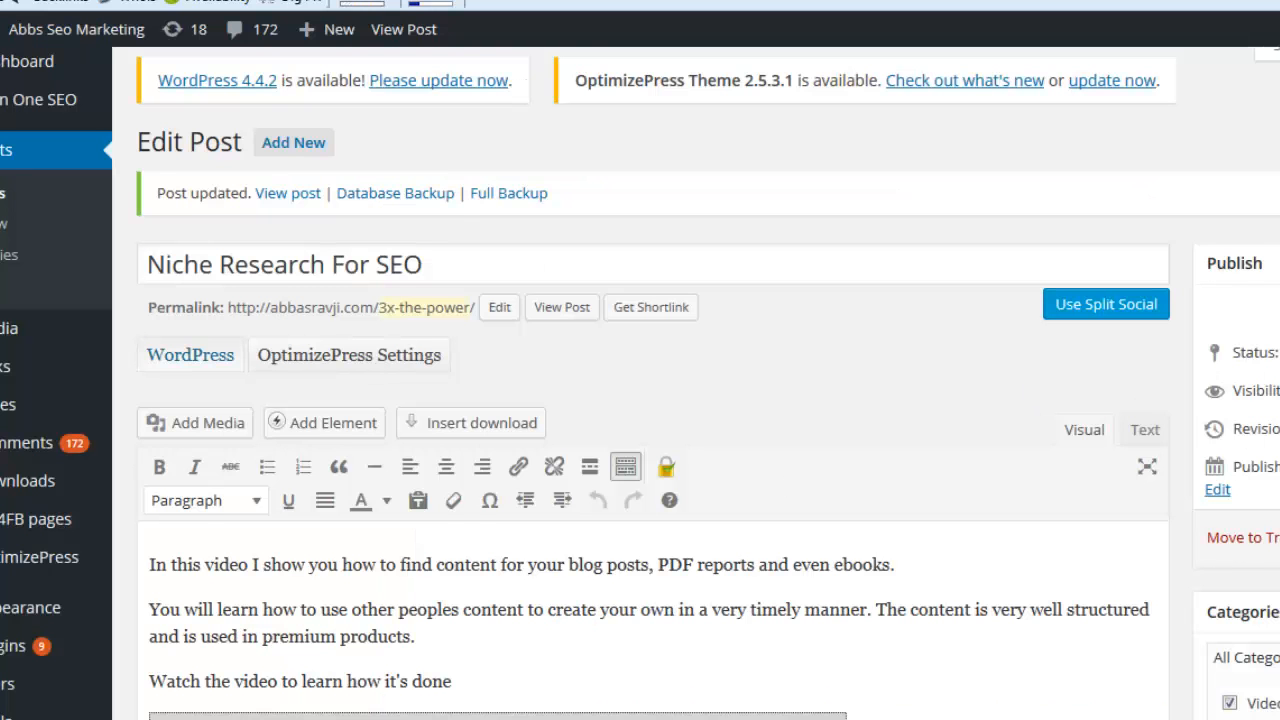
scroll(650, 450, "down", 5)
scroll(1111, 346, "down", 5)
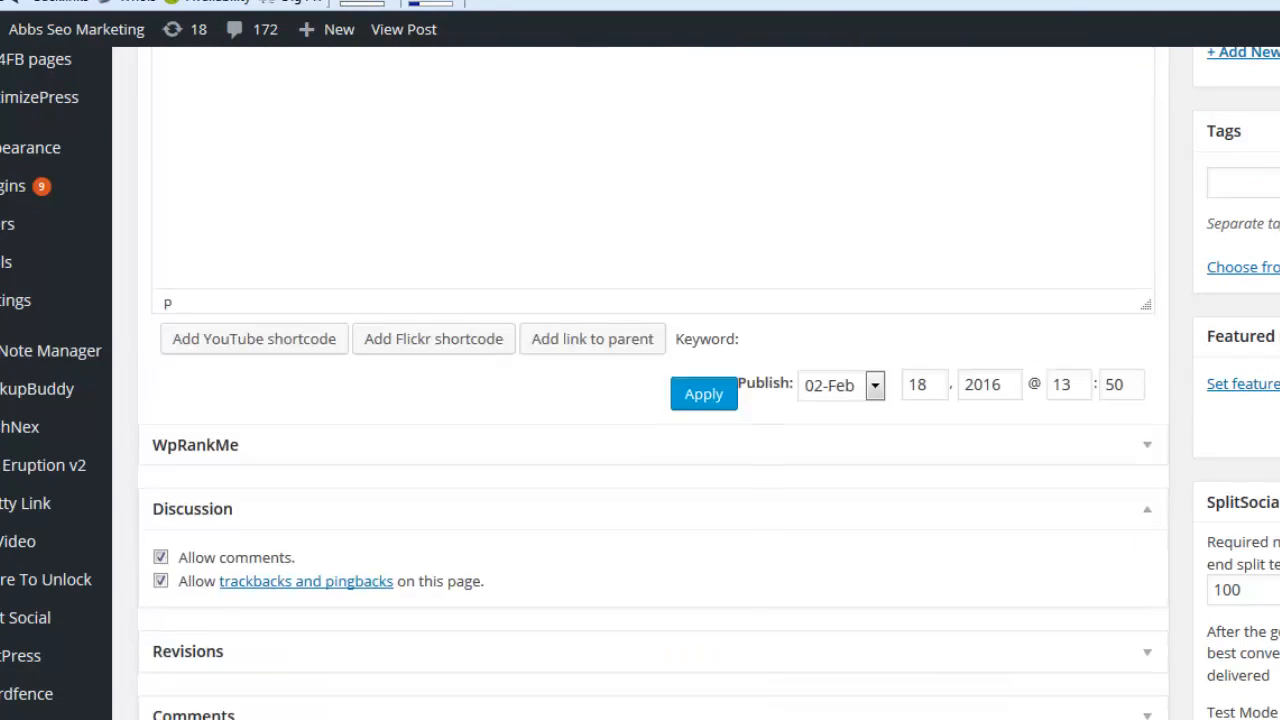
scroll(1111, 346, "up", 2)
scroll(367, 586, "up", 3)
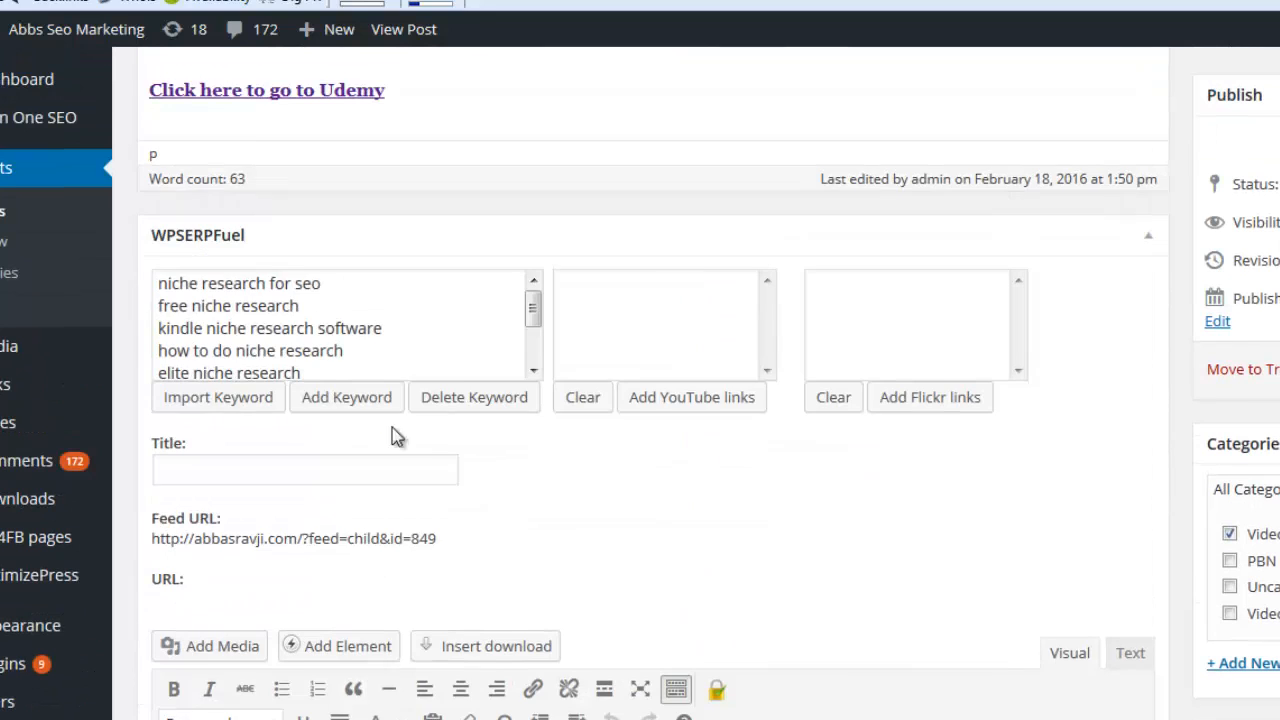
left_click(210, 286)
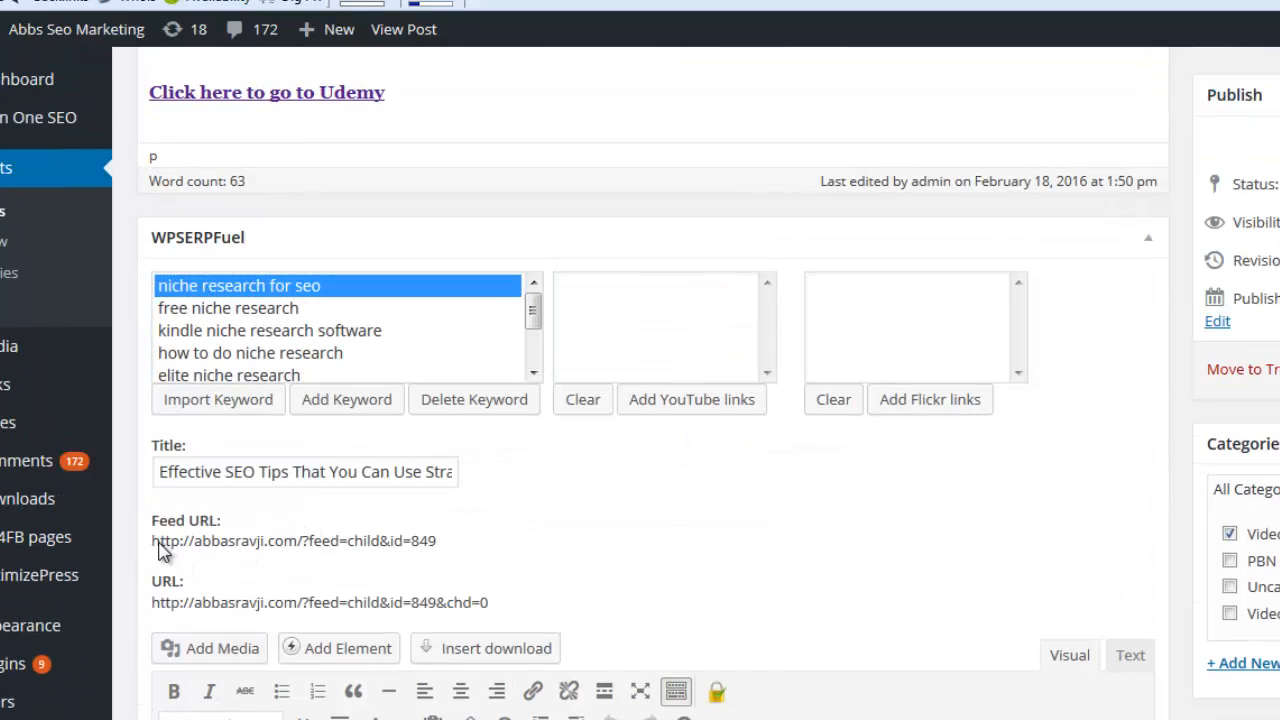
Open the URL of the "niche research for seo" child post in a new tab and review the article with its embedded video.
left_click_drag(160, 545, 412, 548)
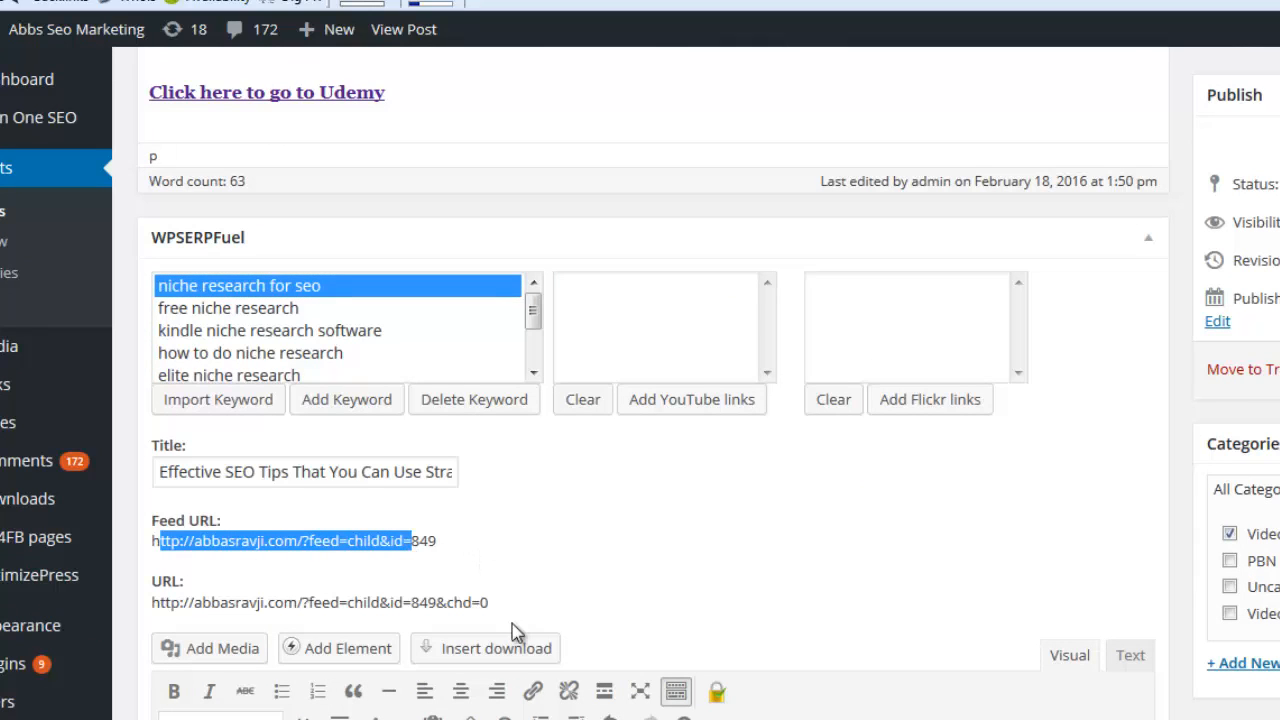
left_click_drag(492, 603, 160, 606)
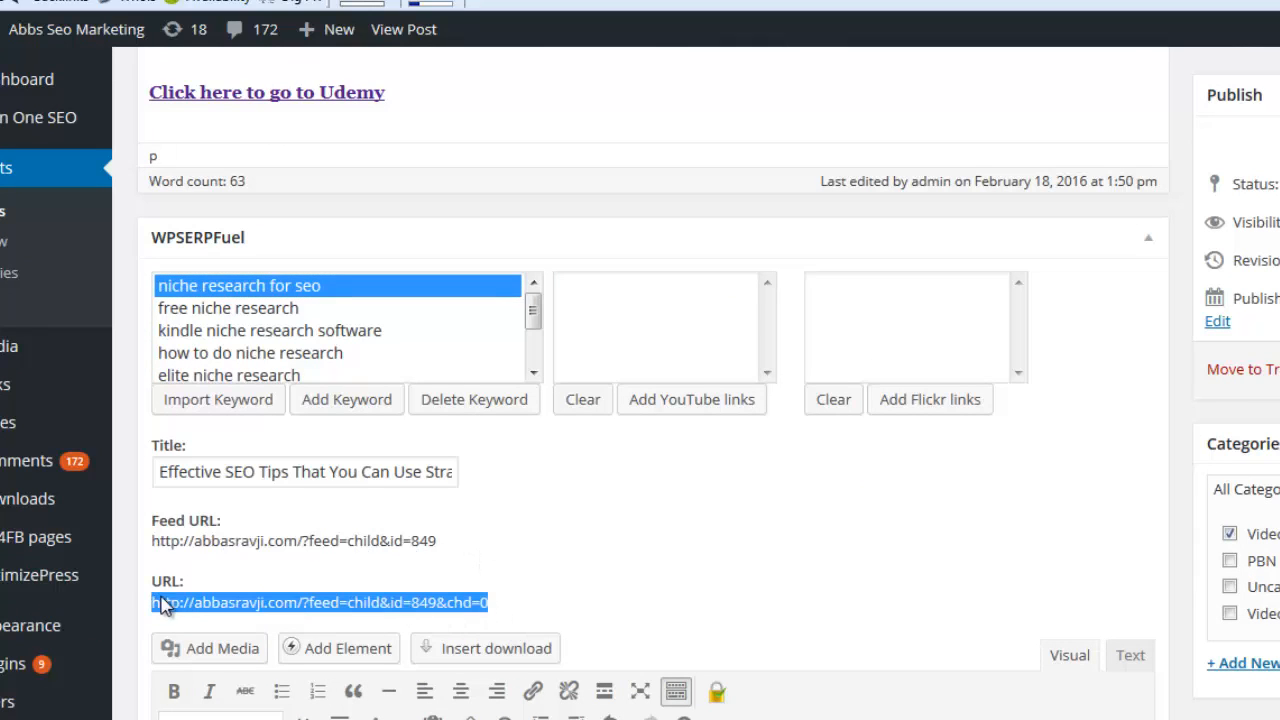
right_click(184, 600)
left_click(297, 254)
key("ctrl+Tab")
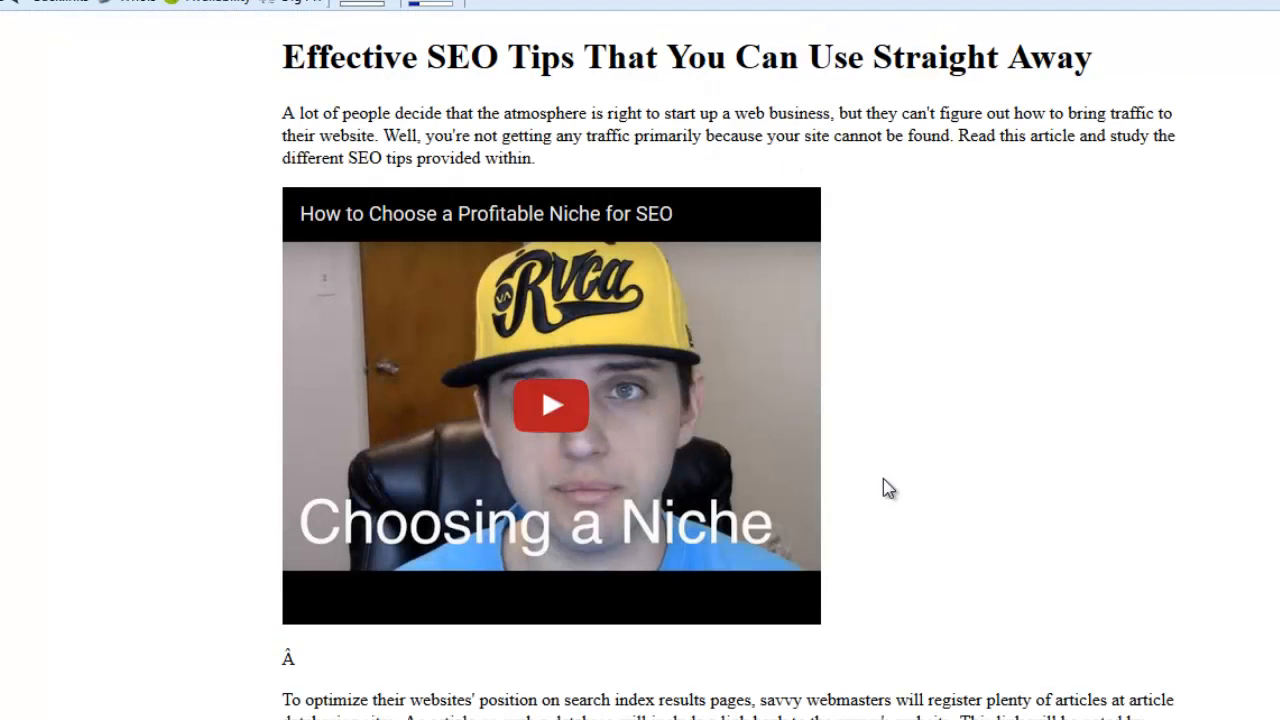
scroll(714, 608, "down", 4)
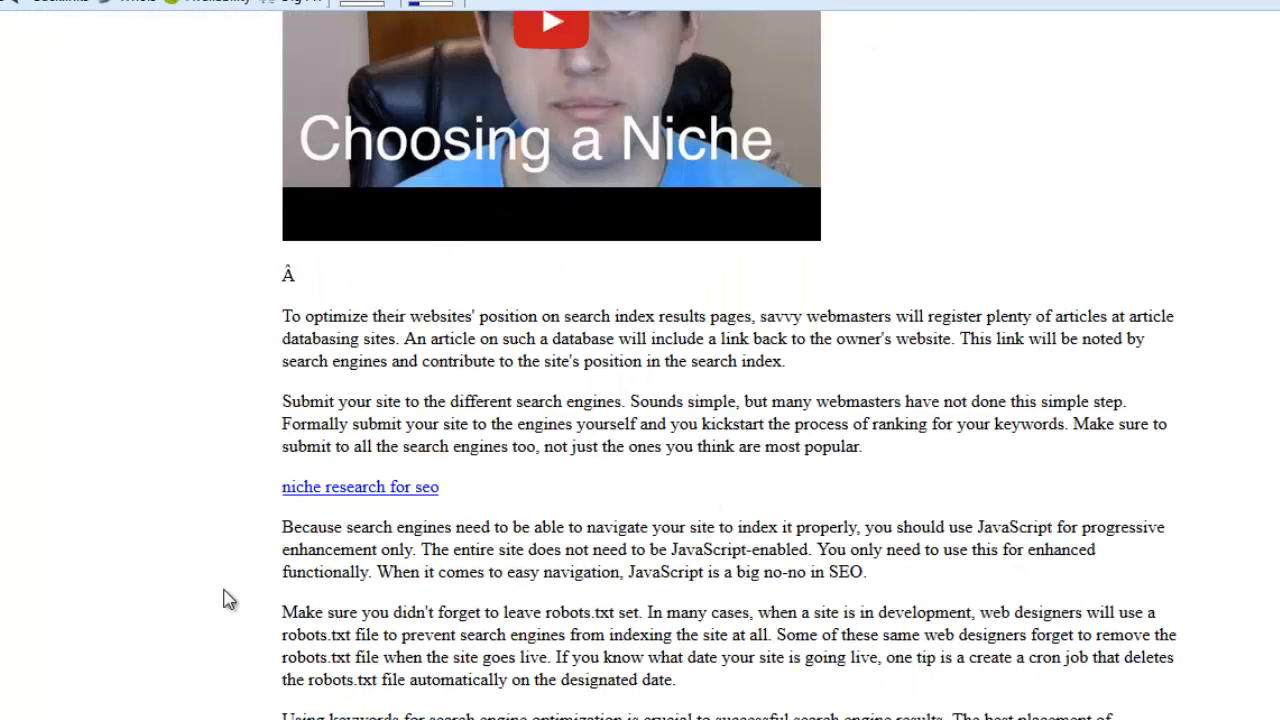
scroll(729, 400, "down", 4)
scroll(640, 400, "up", 10)
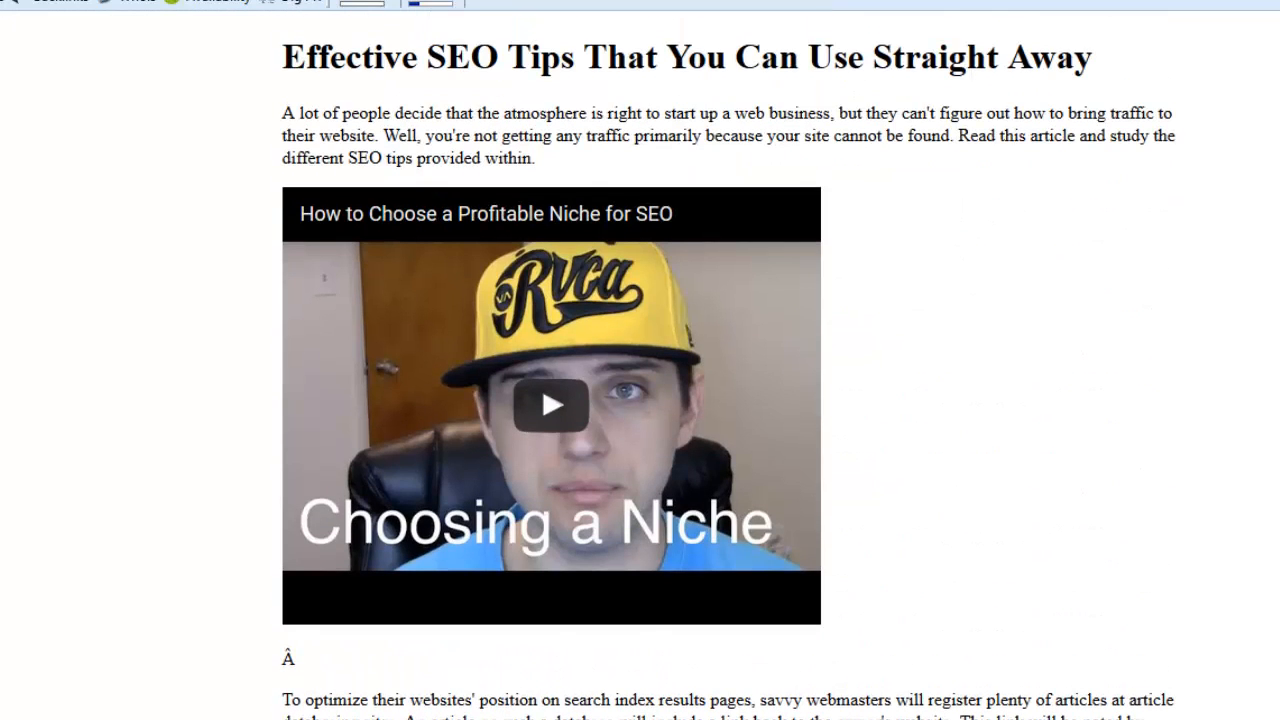
Return to the post editor and copy the feed URL of the "Niche Research For SEO" post's child posts.
key("ctrl+shift+Tab")
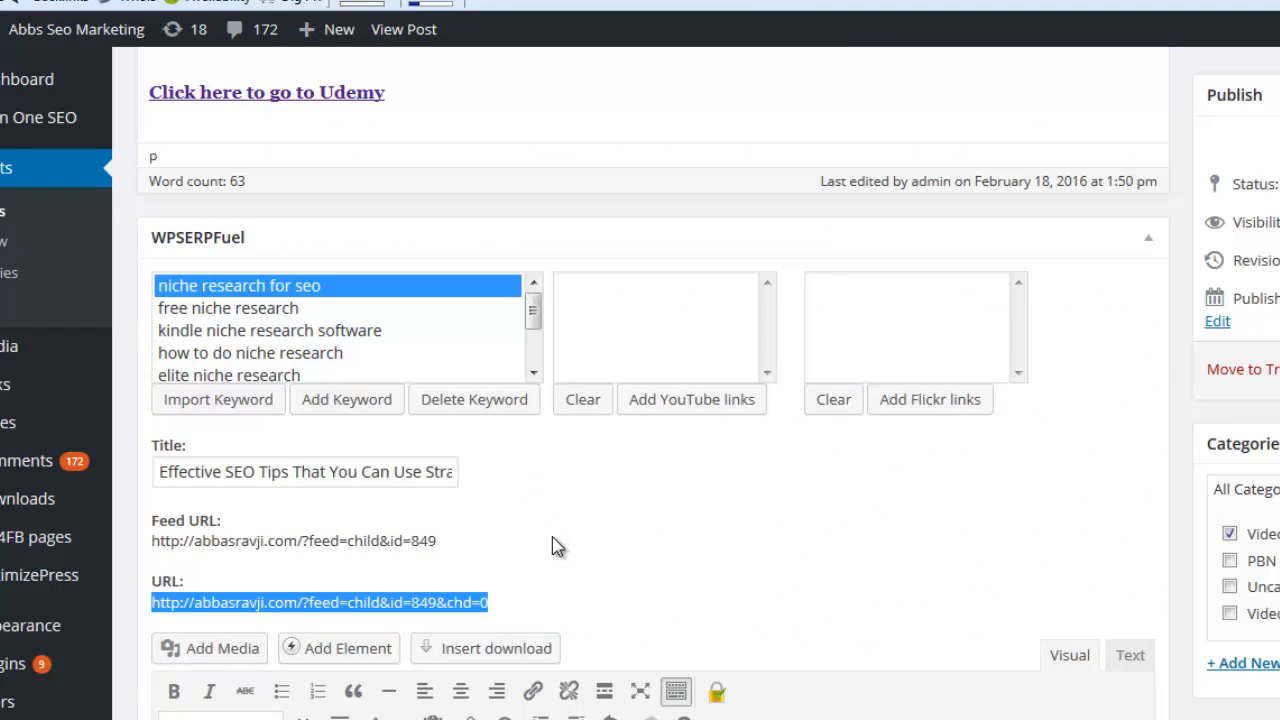
scroll(600, 570, "up", 4)
scroll(680, 603, "down", 5)
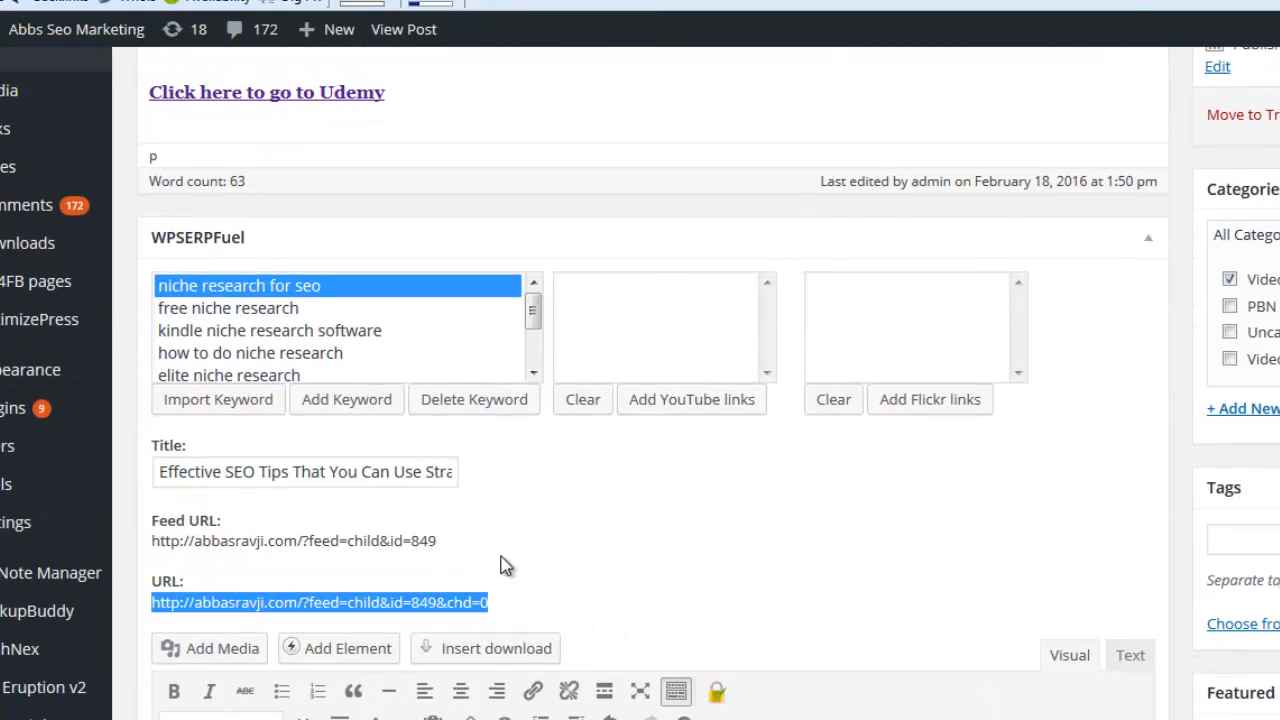
left_click(440, 557)
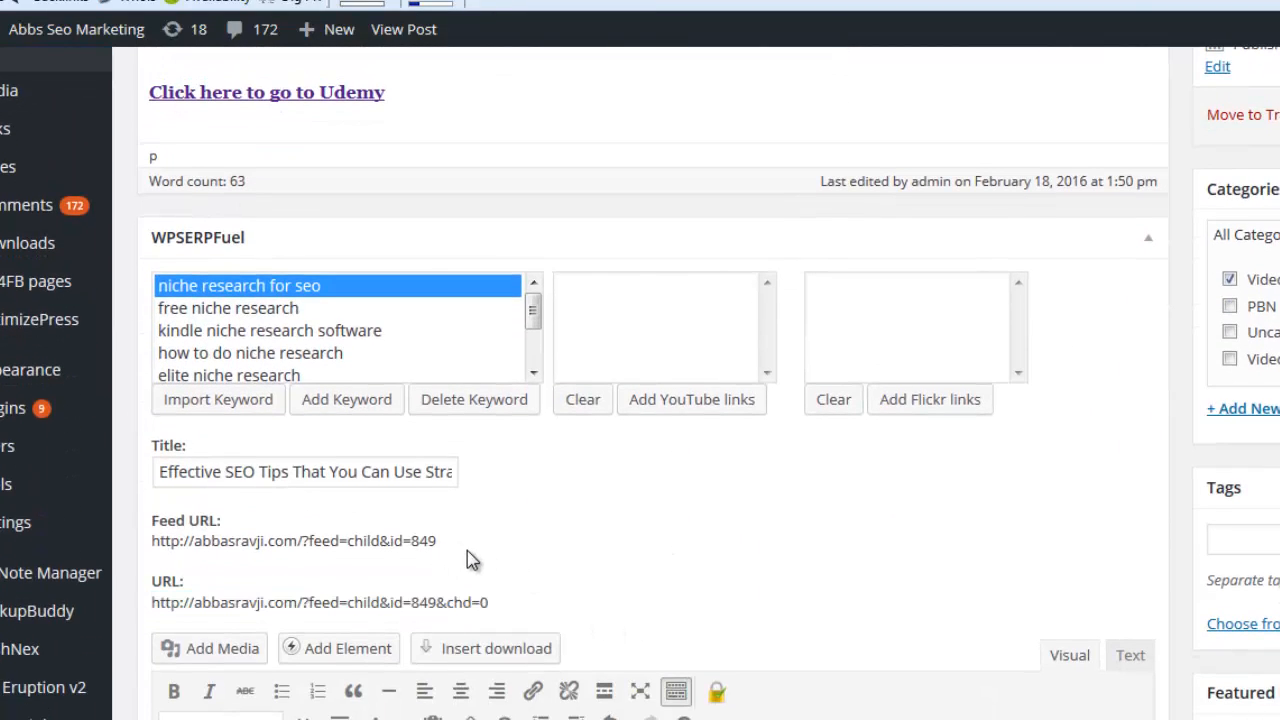
left_click_drag(446, 549, 155, 550)
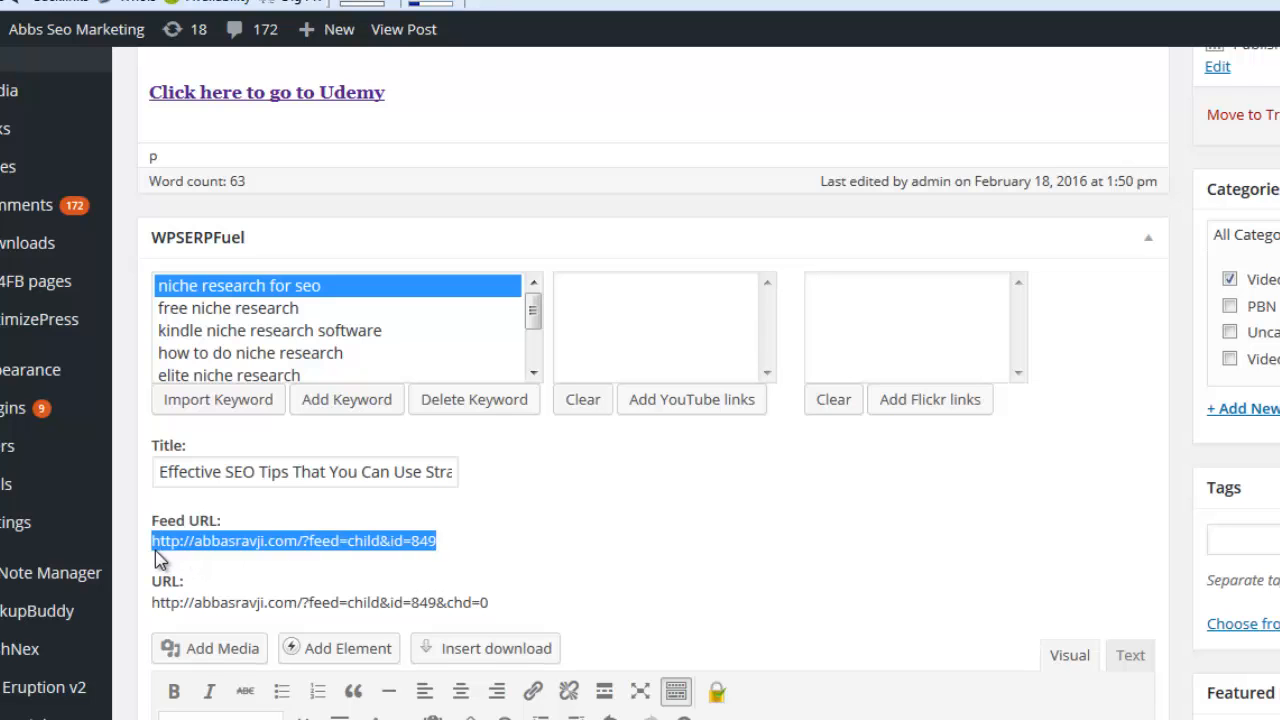
right_click(155, 550)
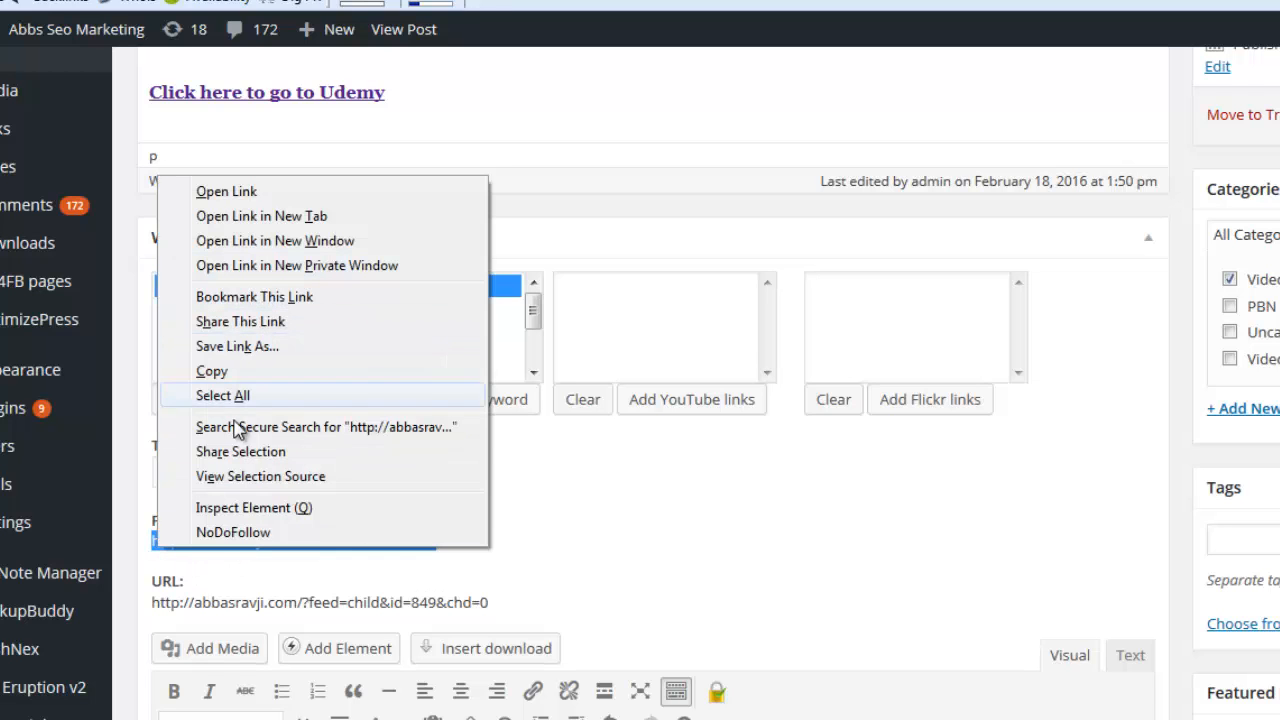
left_click(241, 381)
scroll(487, 712, "up", 3)
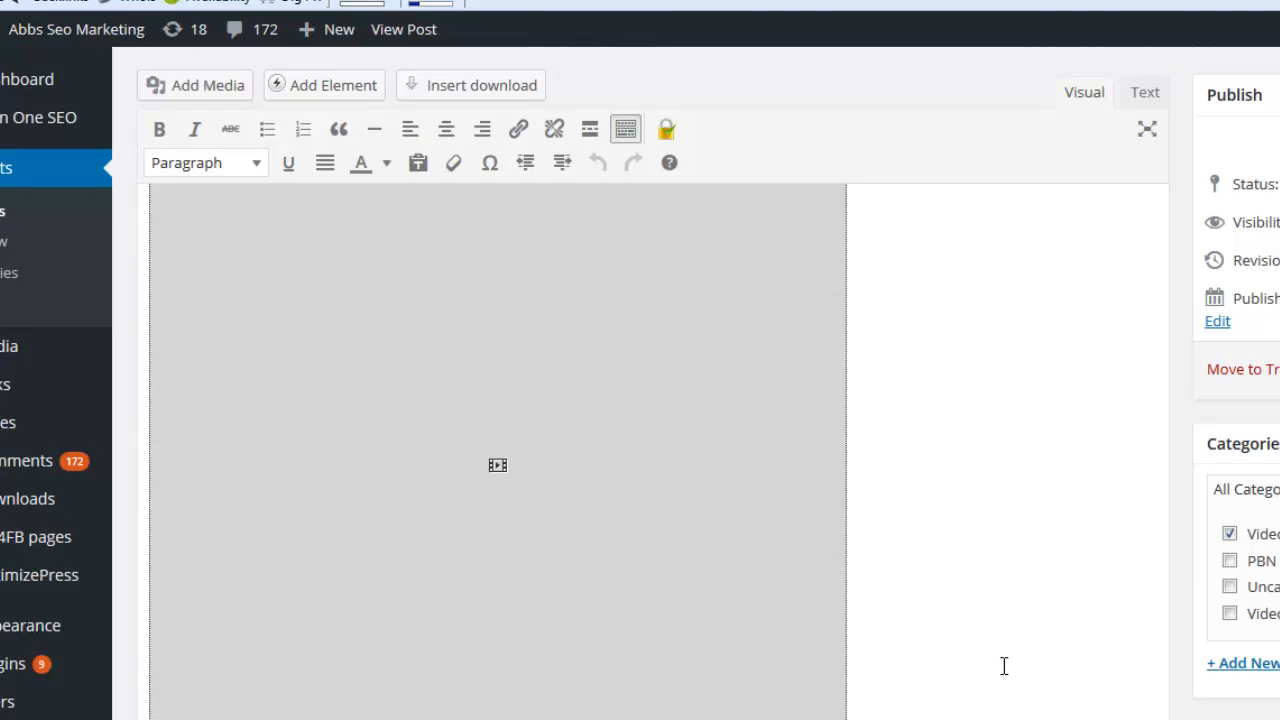
scroll(1004, 666, "down", 5)
left_click(451, 377)
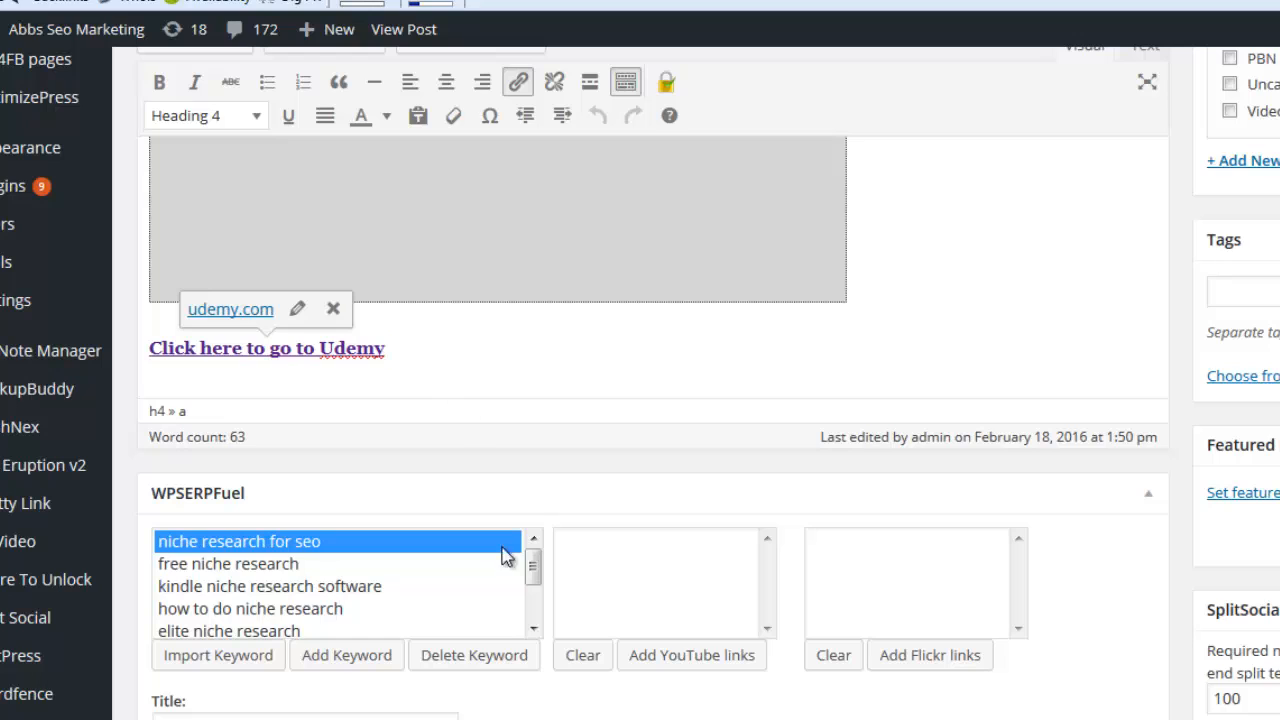
left_click(545, 499)
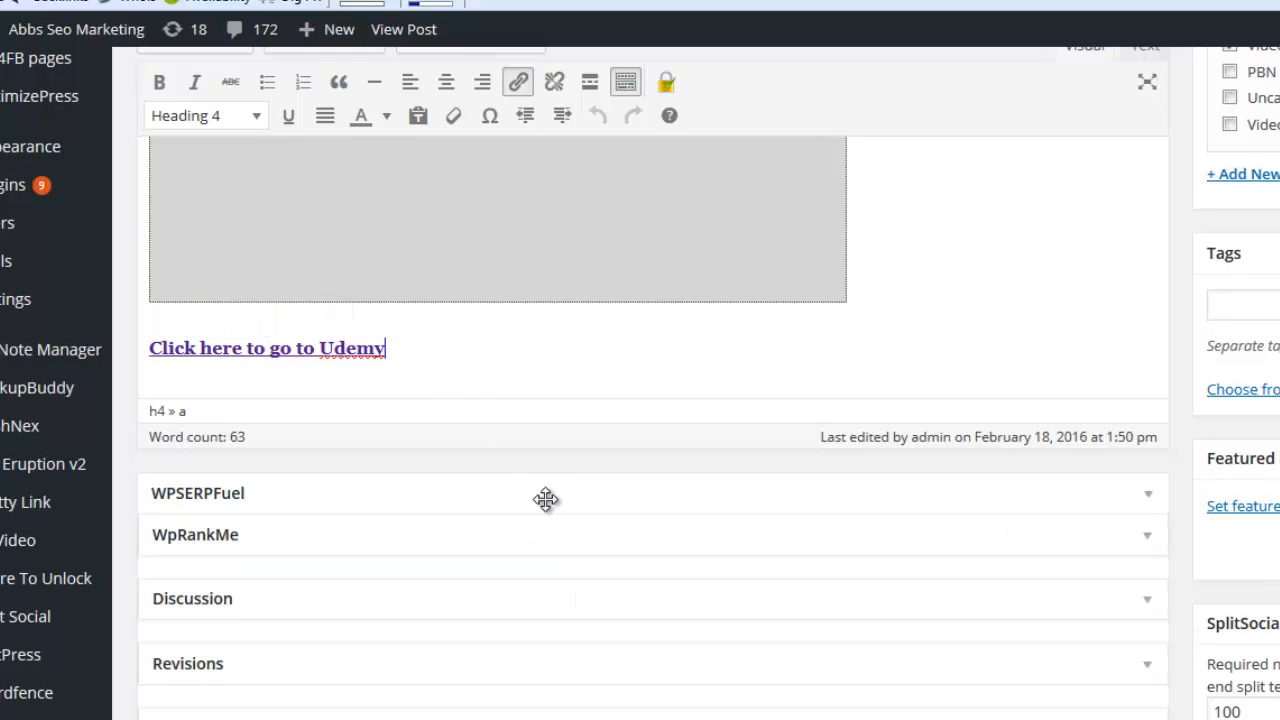
left_click(545, 499)
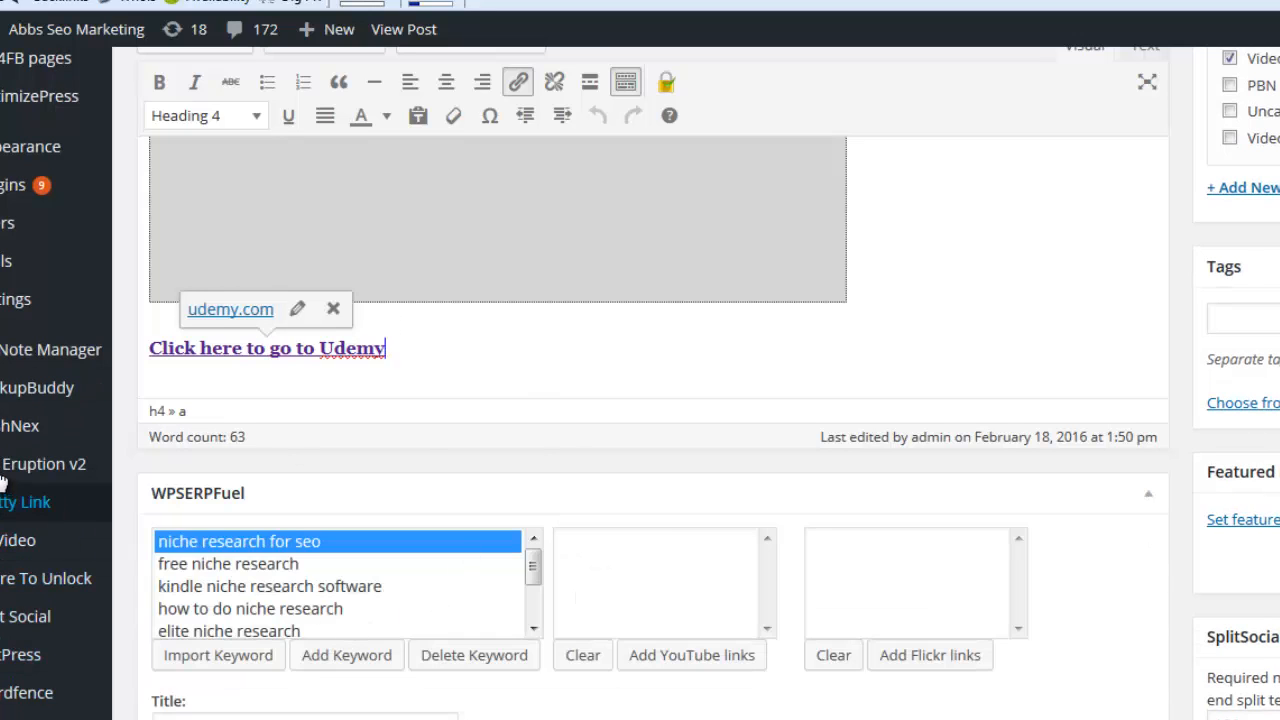
Open the WPSERPFuel settings and follow the RSS feed link to the post feeds.
mouse_move(33, 318)
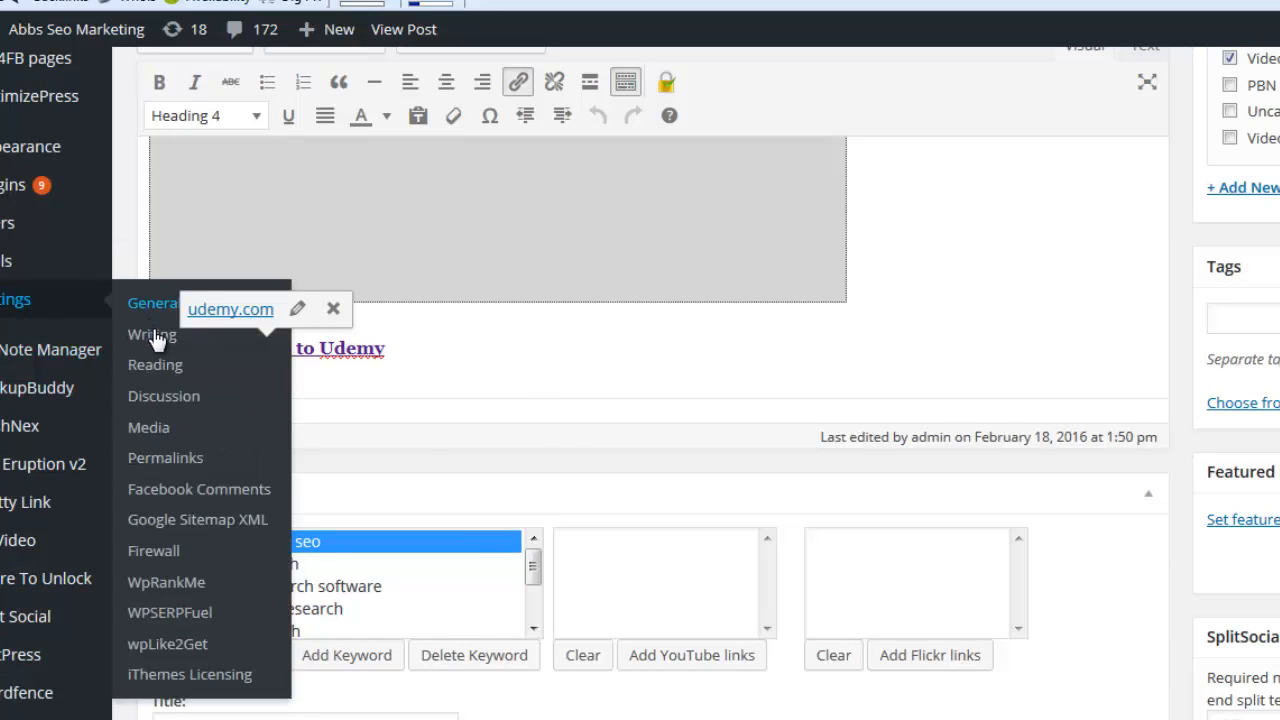
left_click(135, 616)
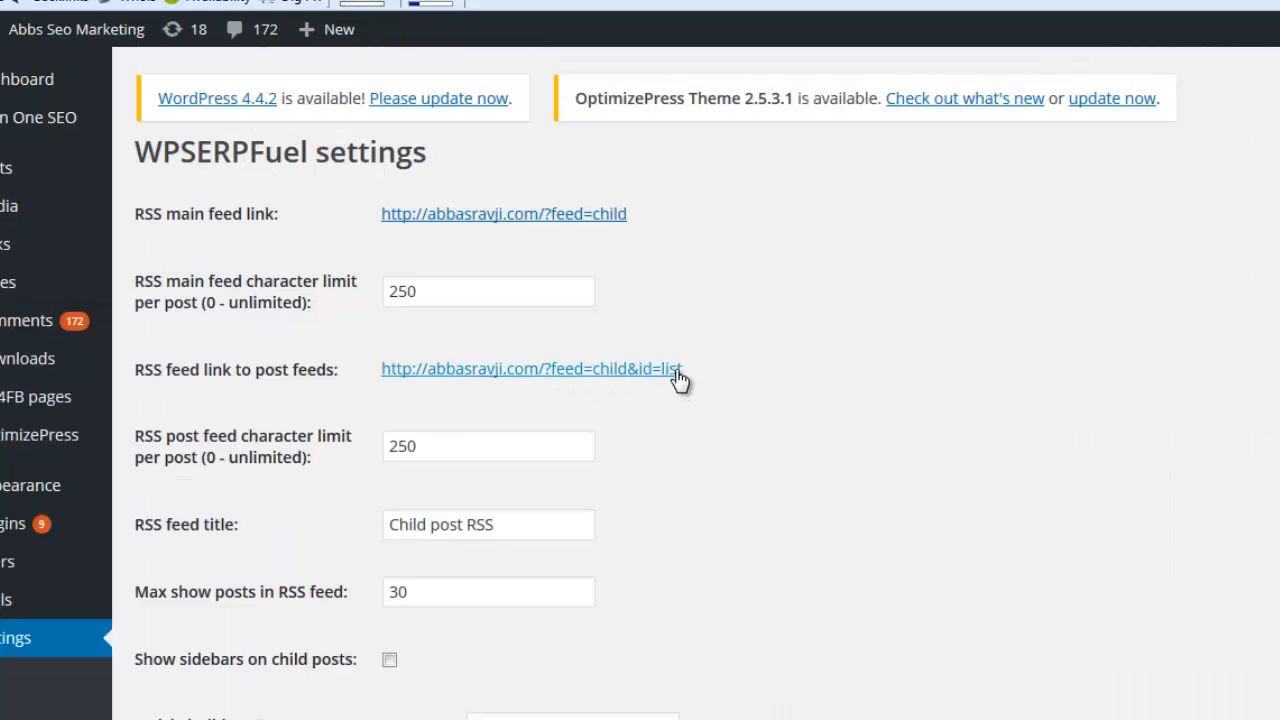
left_click(394, 378)
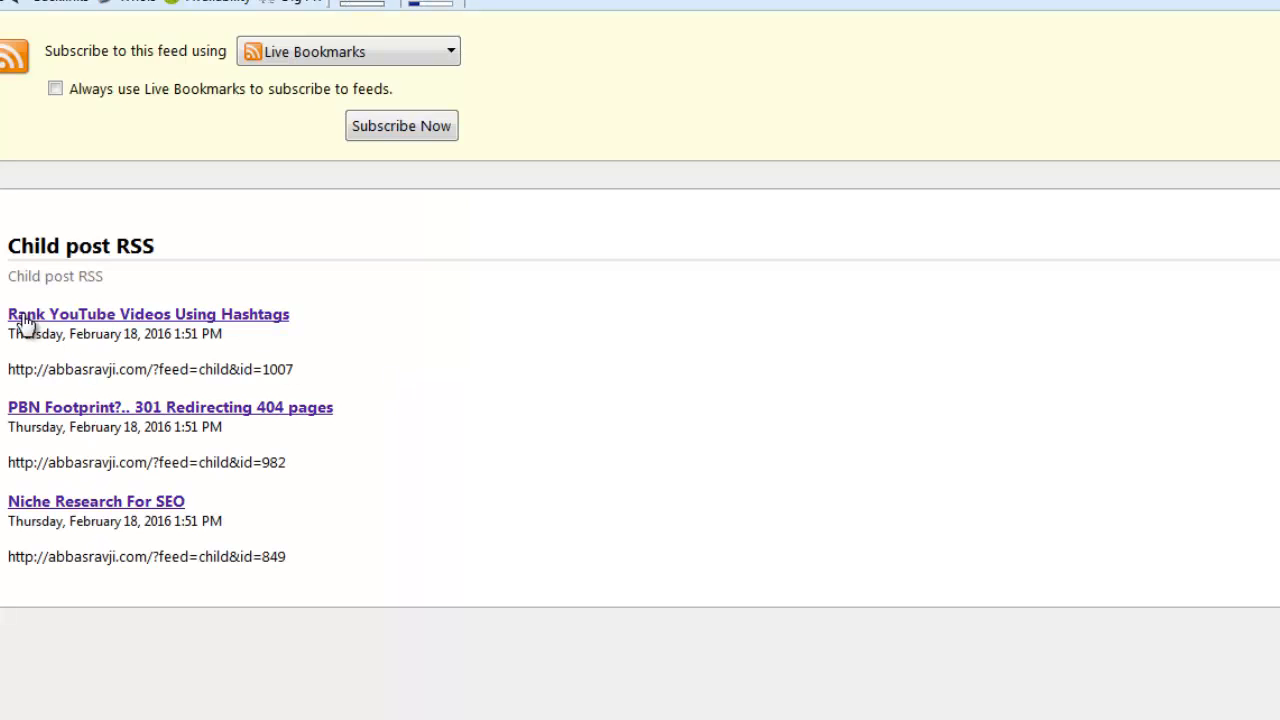
Open the "Rank YouTube Videos Using Hashtags" feed and return to the list of post feeds.
right_click(205, 318)
left_click(232, 330)
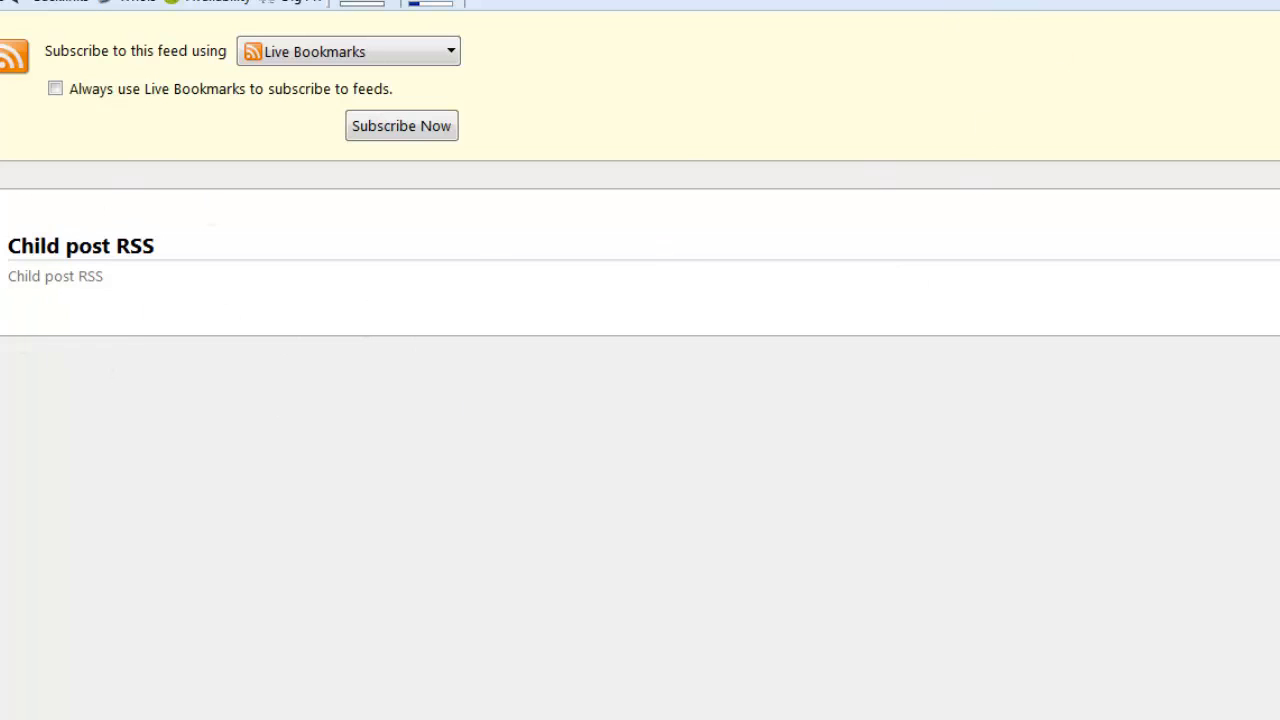
key("alt+Left")
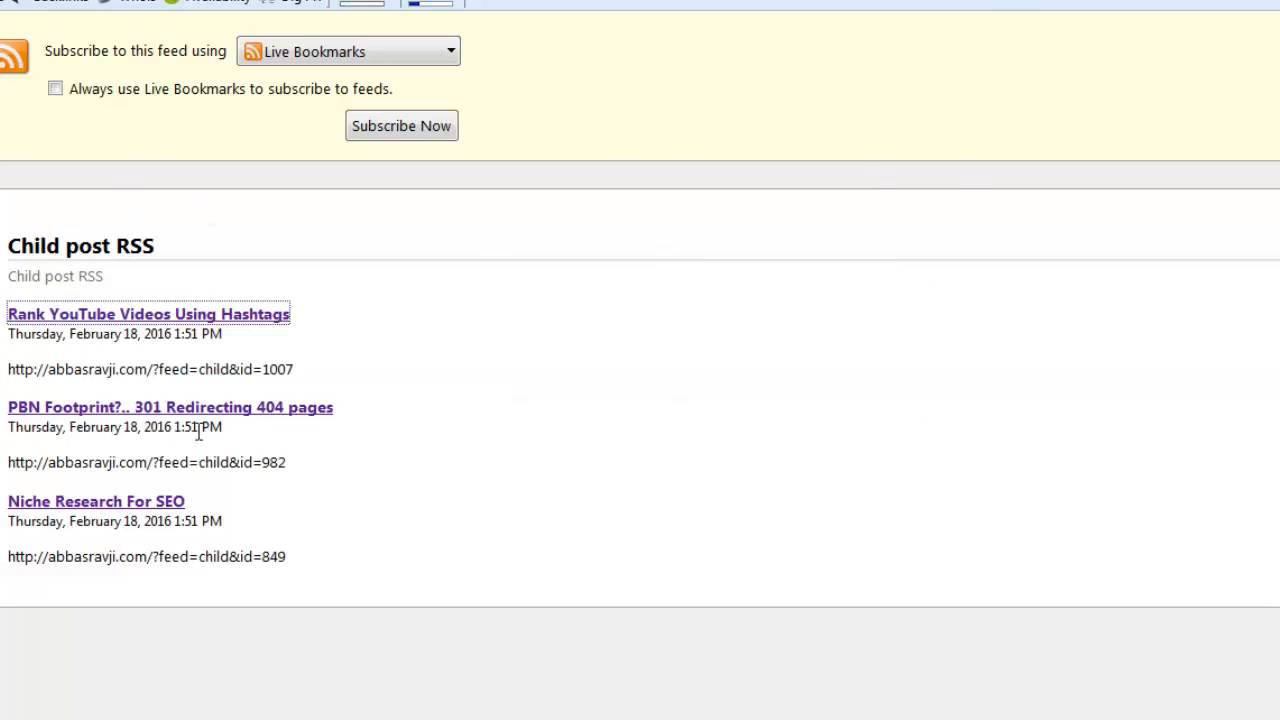
Open the "PBN Footprint?.. 301 Redirecting 404 pages" feed in a new tab and compare it with the list of post feeds.
right_click(145, 425)
left_click(165, 433)
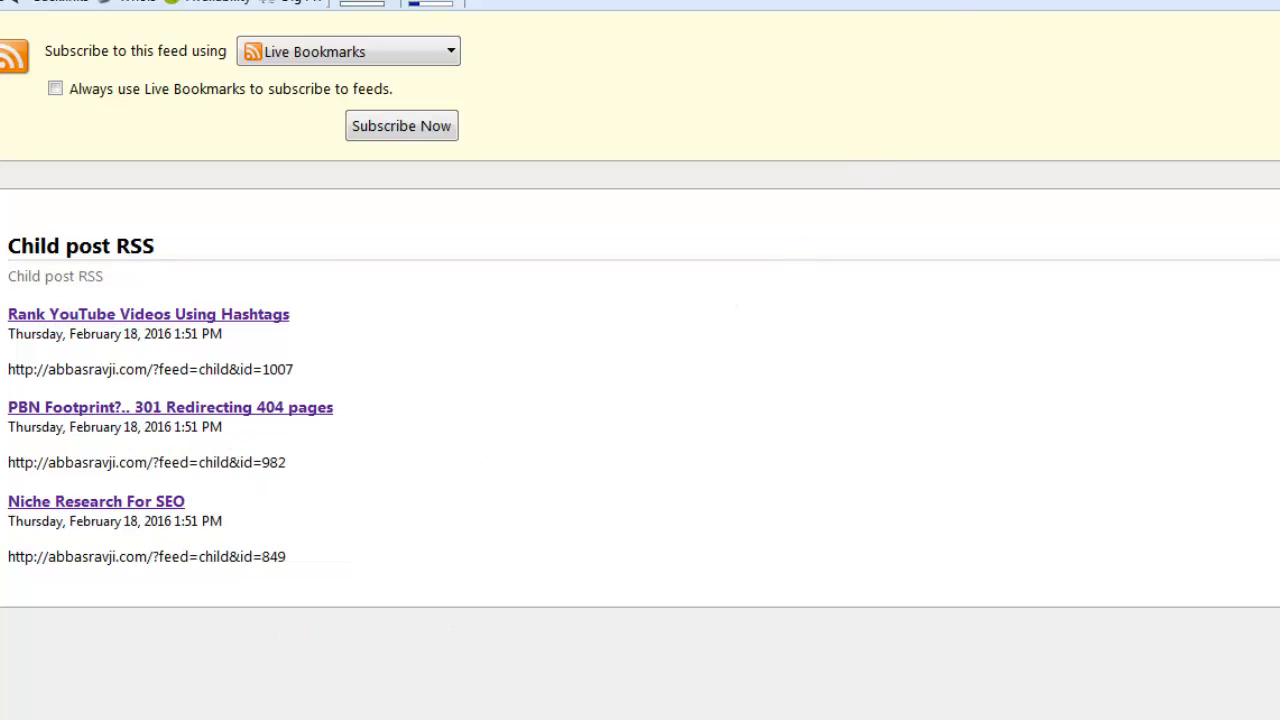
left_click(820, 0)
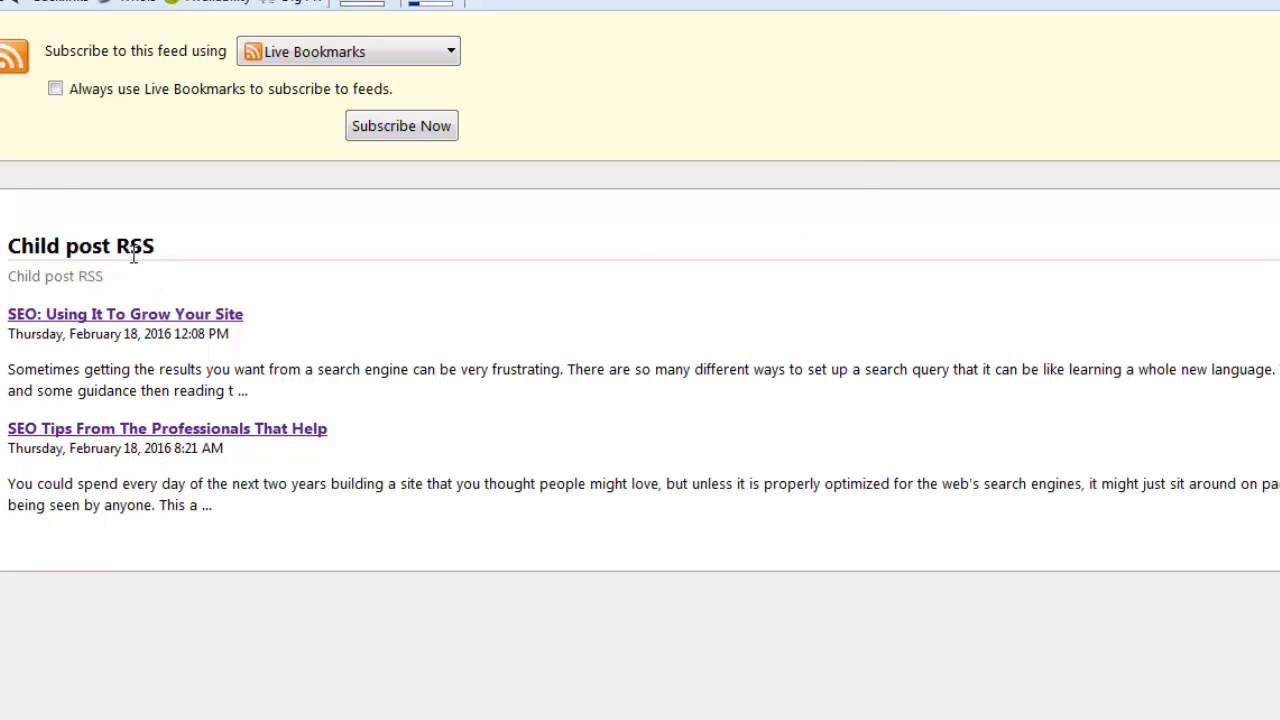
left_click(450, 0)
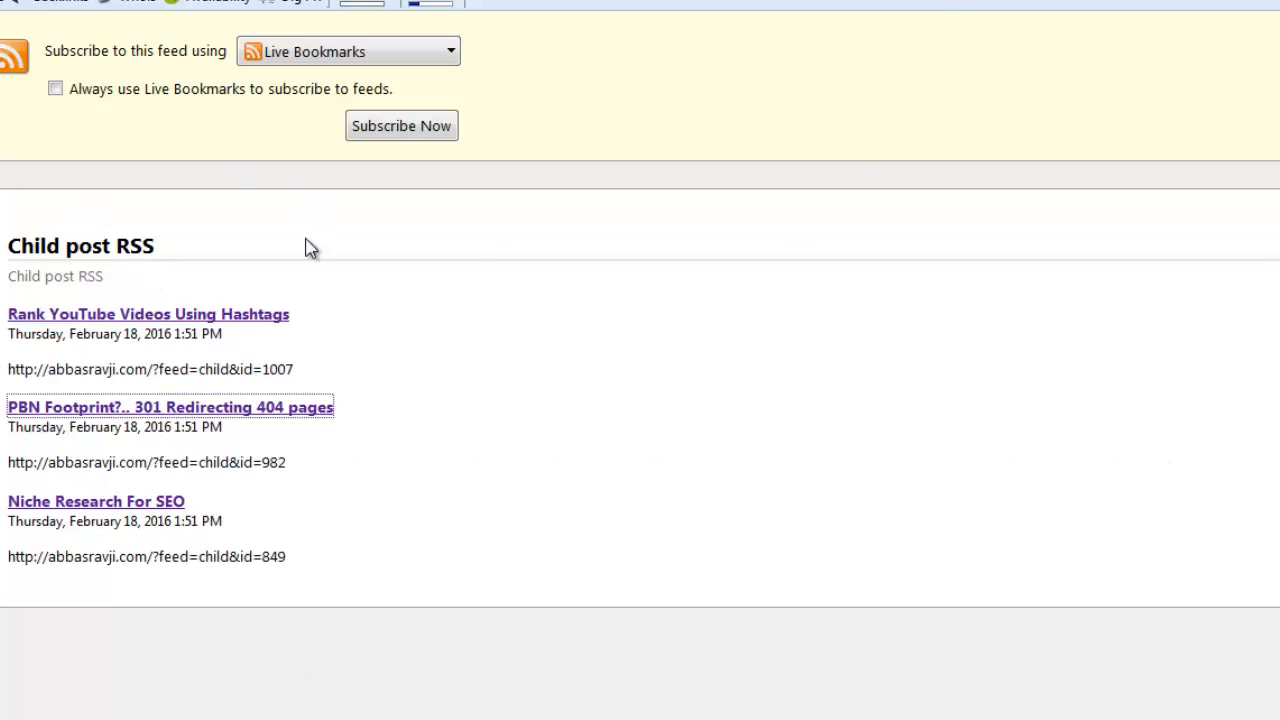
left_click(820, 0)
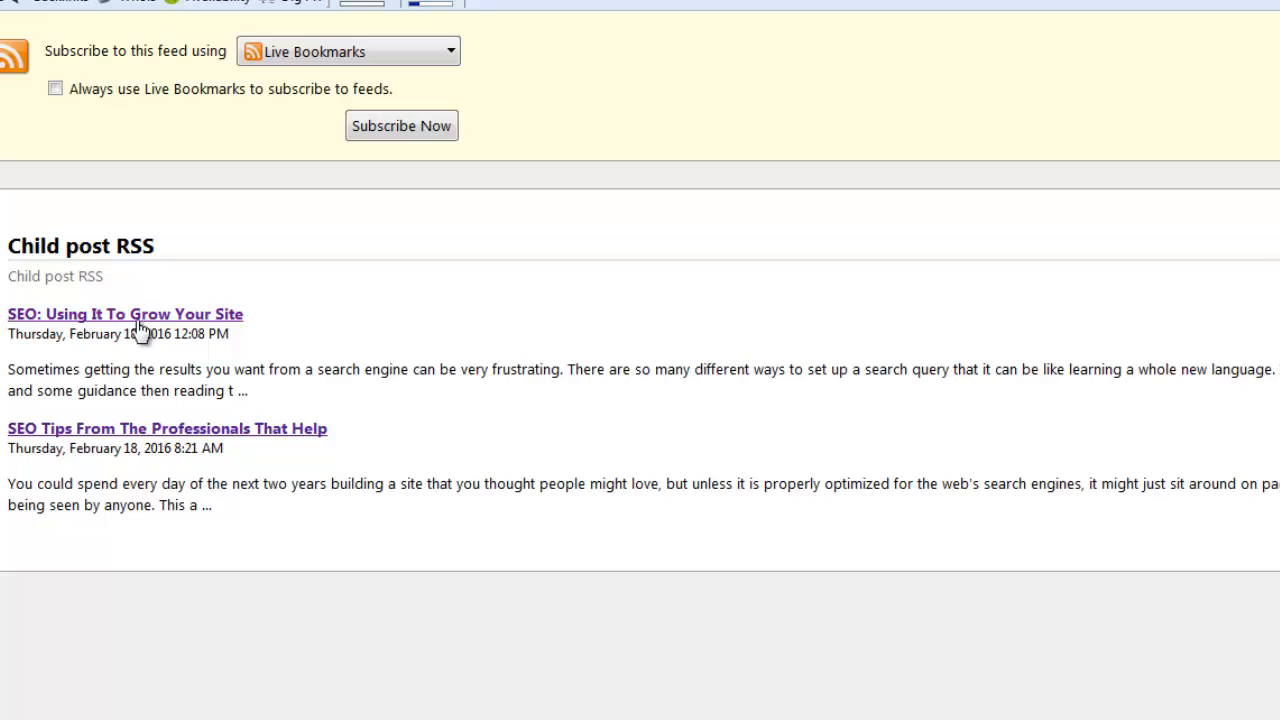
Open the "SEO: Using It To Grow Your Site" child post and follow its "private blog network footprints" link.
left_click(230, 320)
scroll(537, 708, "down", 5)
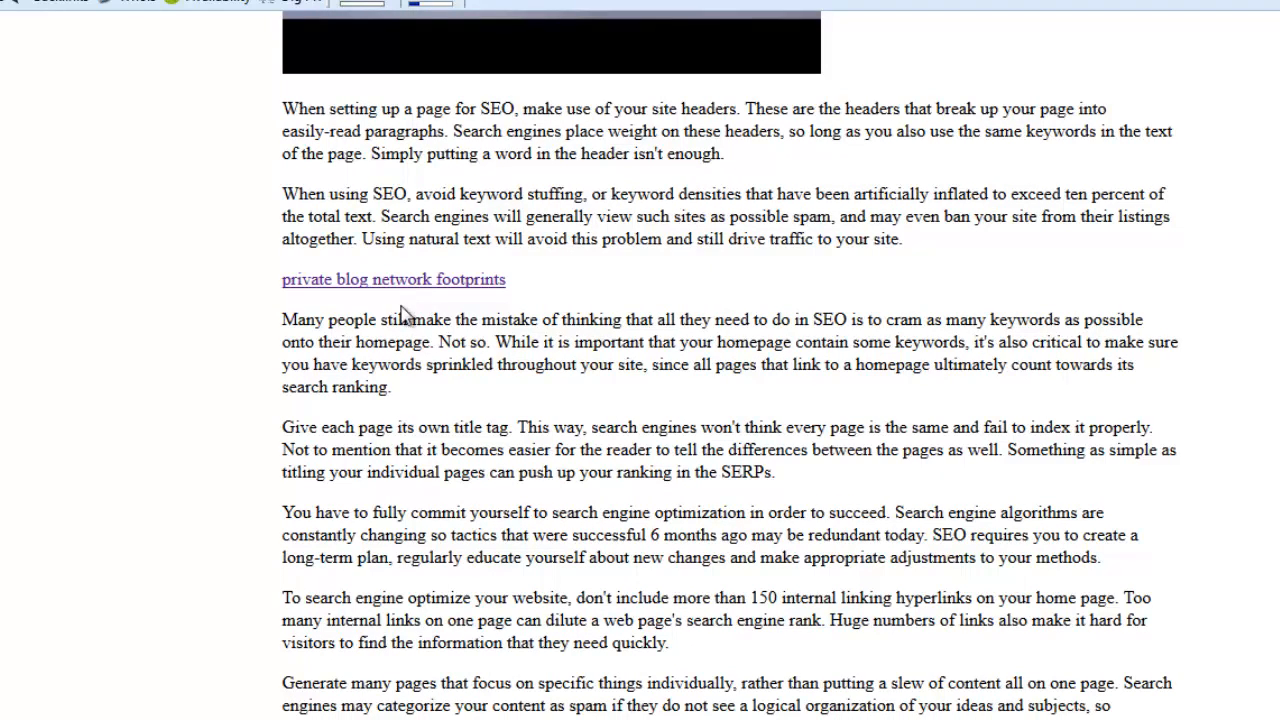
left_click(500, 283)
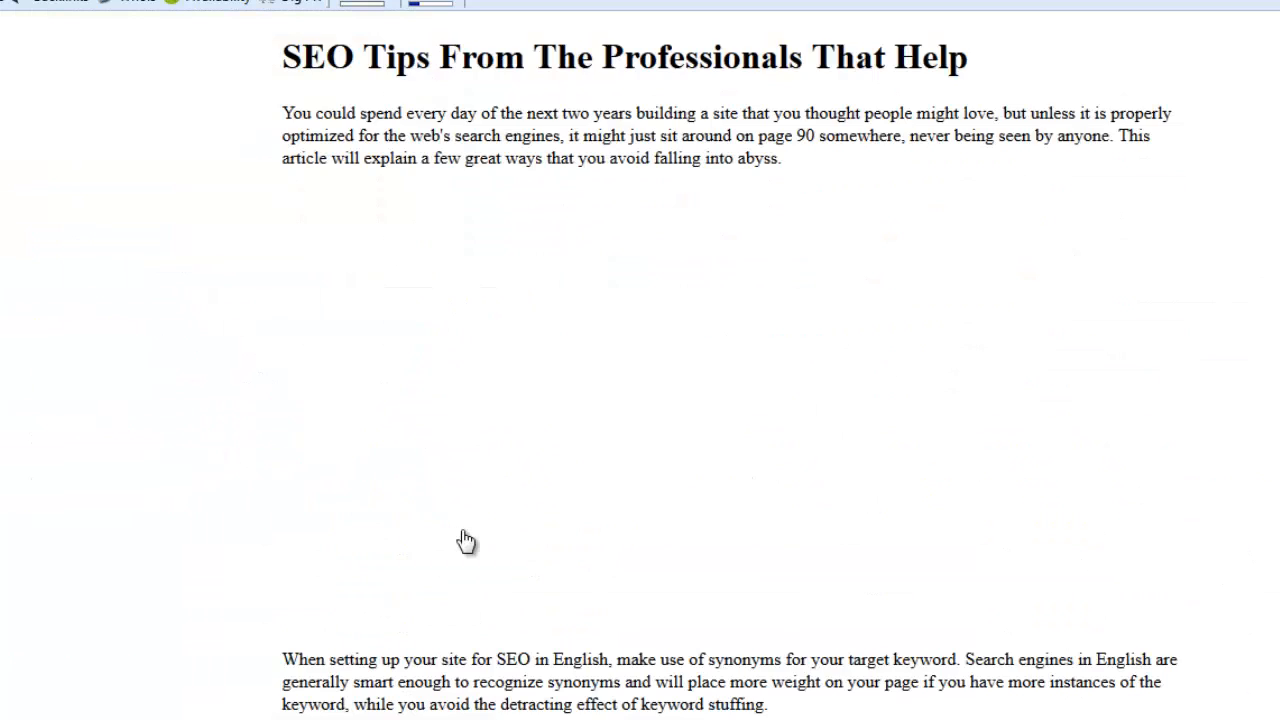
Follow the "private blog network service" link in the "SEO Tips From The Professionals That Help" child post and view the linked post.
scroll(466, 543, "down", 10)
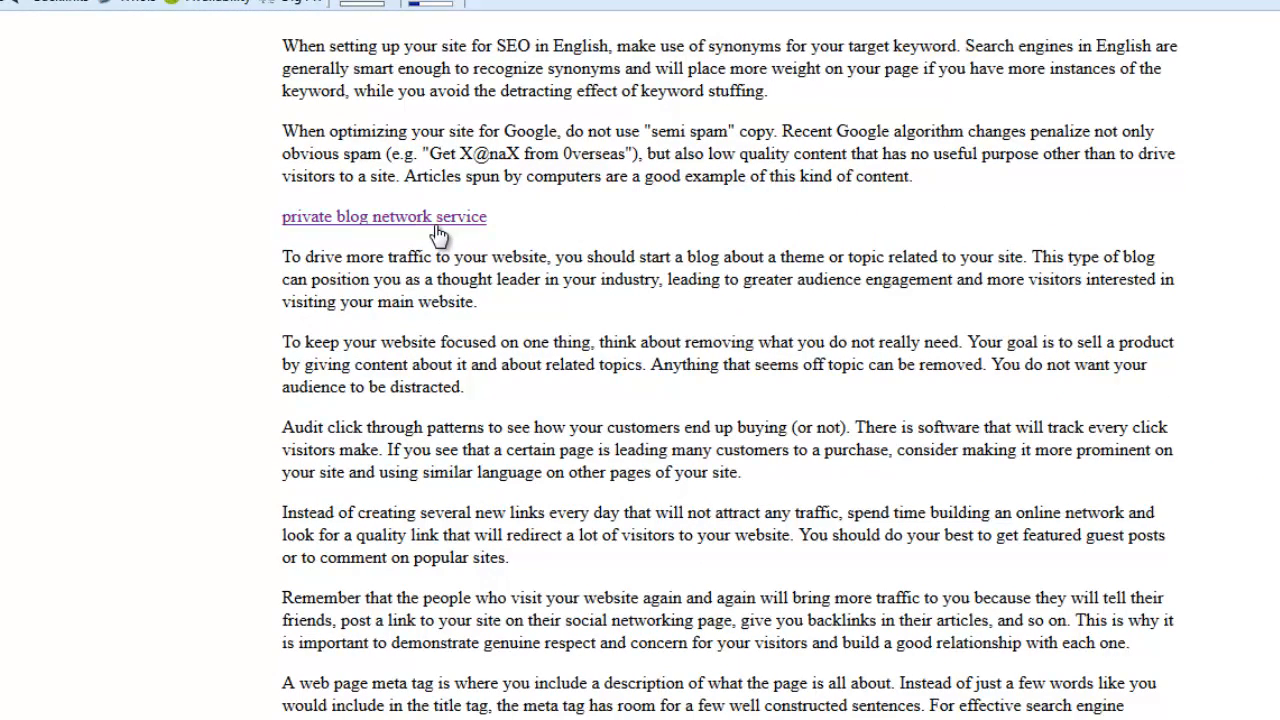
left_click(440, 225)
scroll(420, 366, "down", 7)
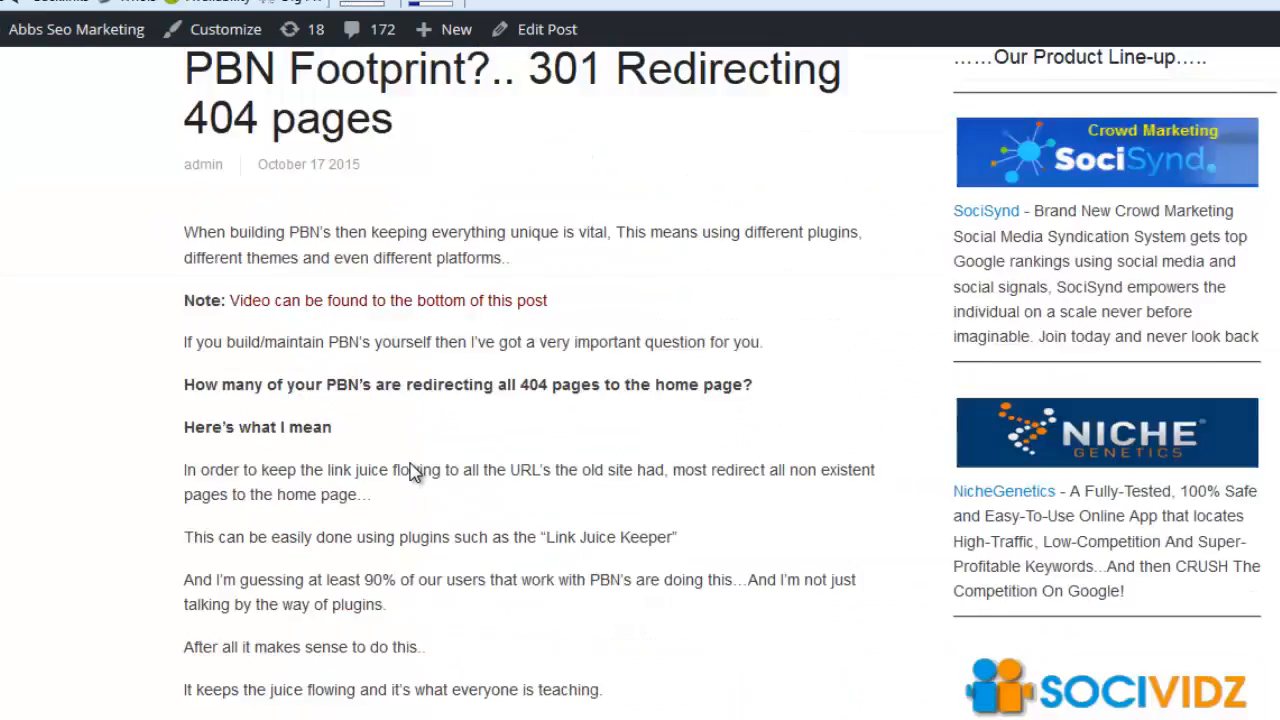
scroll(808, 74, "up", 1)
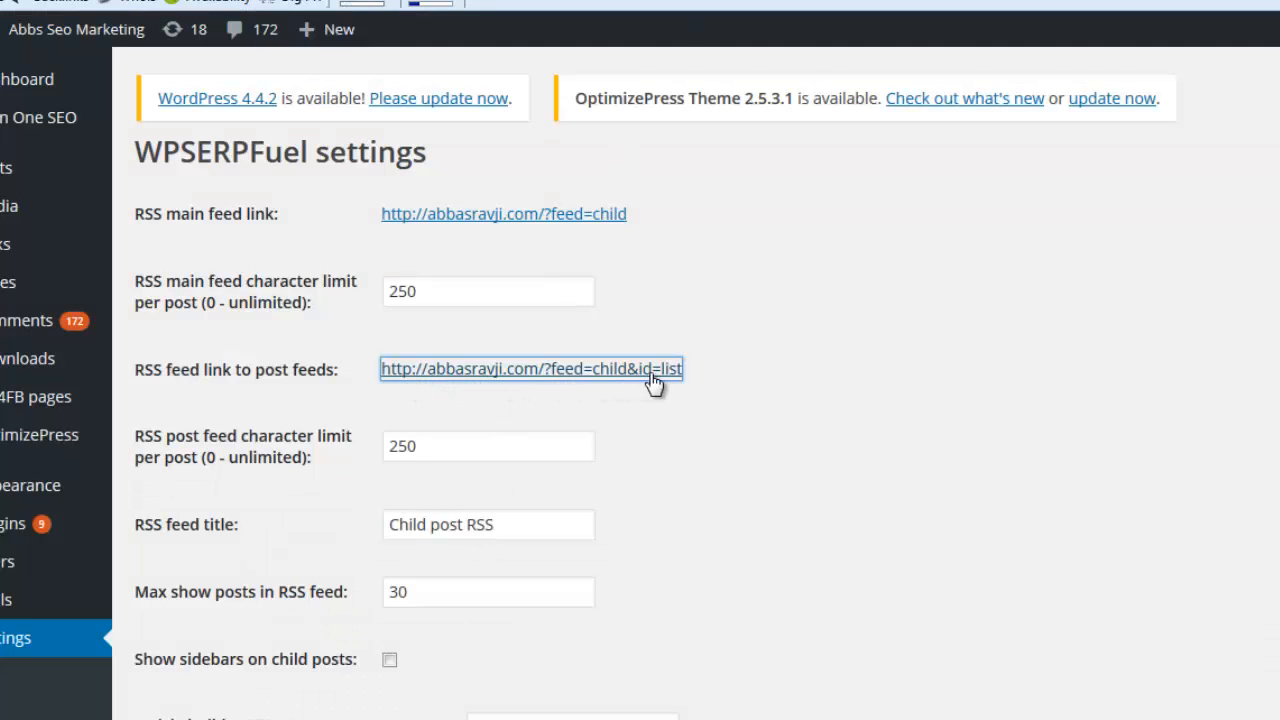
Return from the WPSERPFuel settings to the list of all posts and look through the site's posts.
left_click(706, 376)
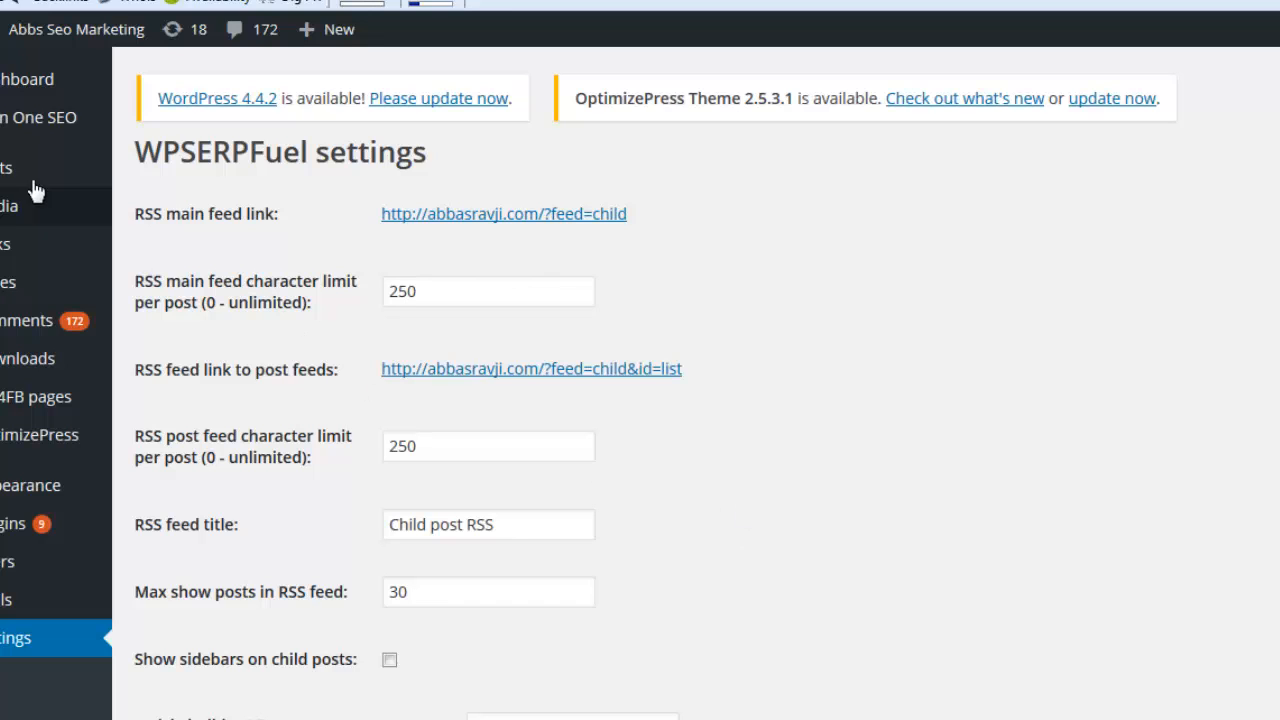
mouse_move(23, 177)
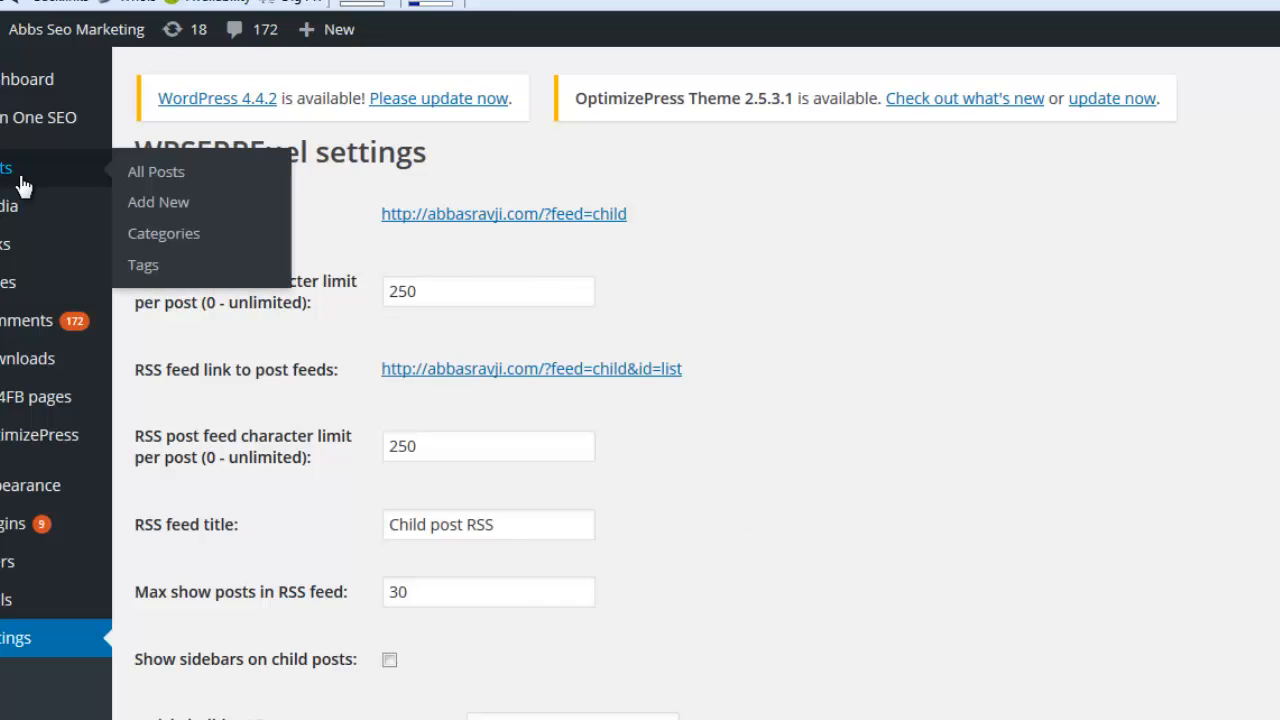
left_click(146, 184)
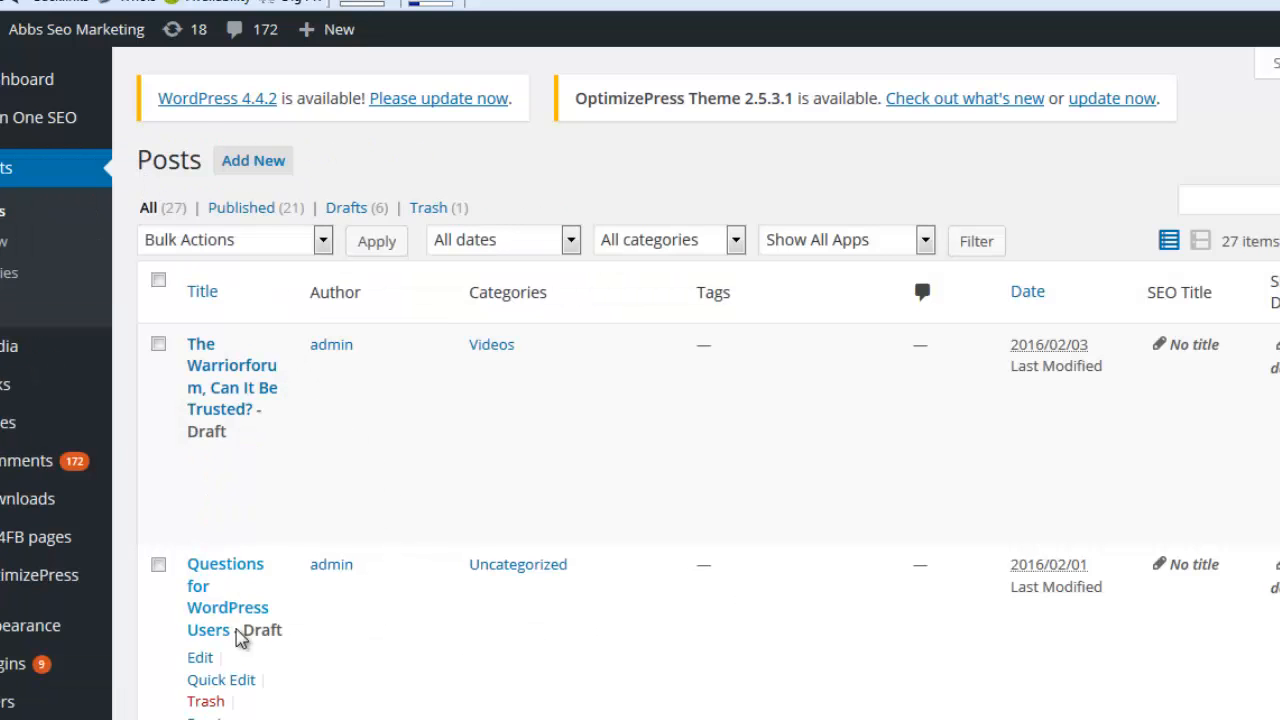
scroll(250, 650, "down", 6)
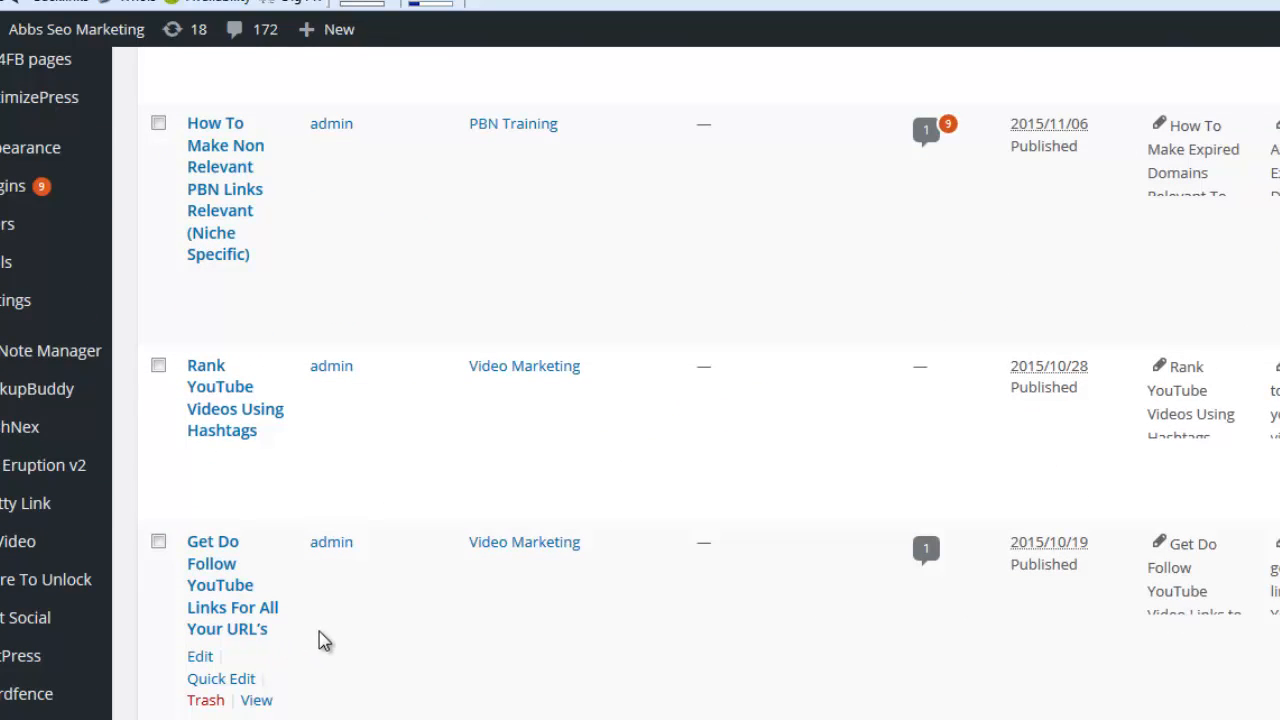
scroll(319, 638, "up", 7)
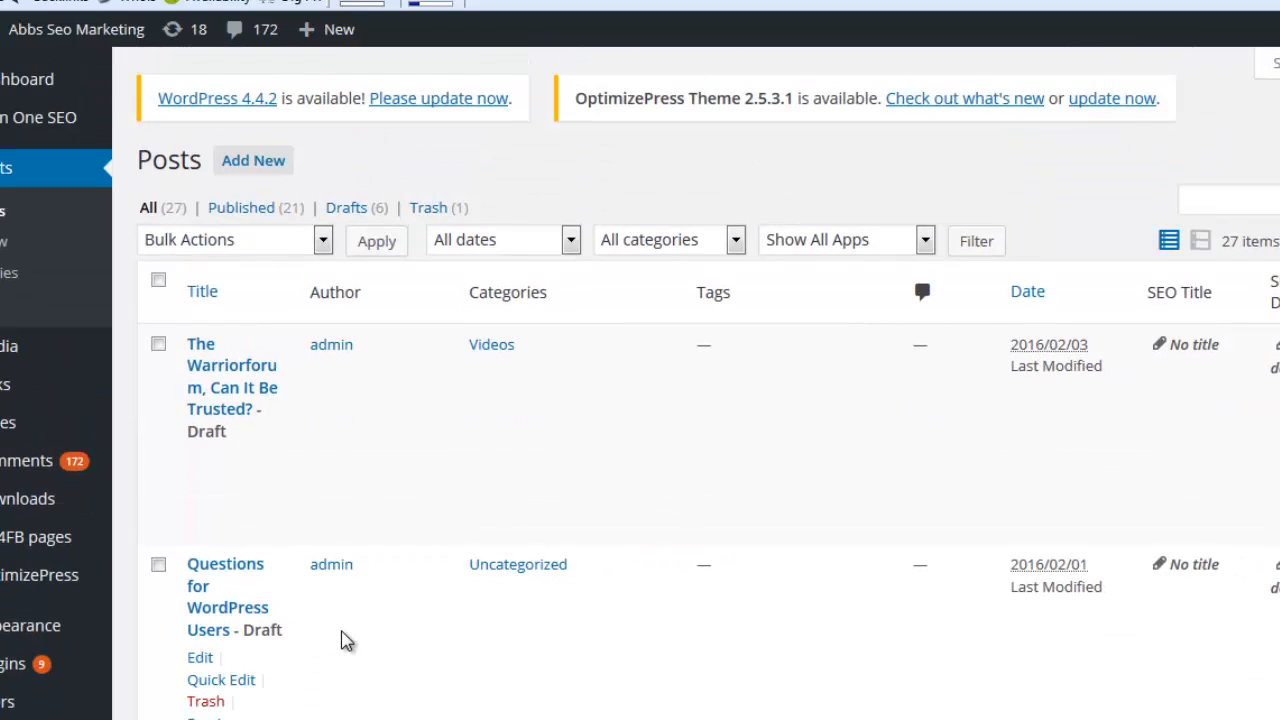